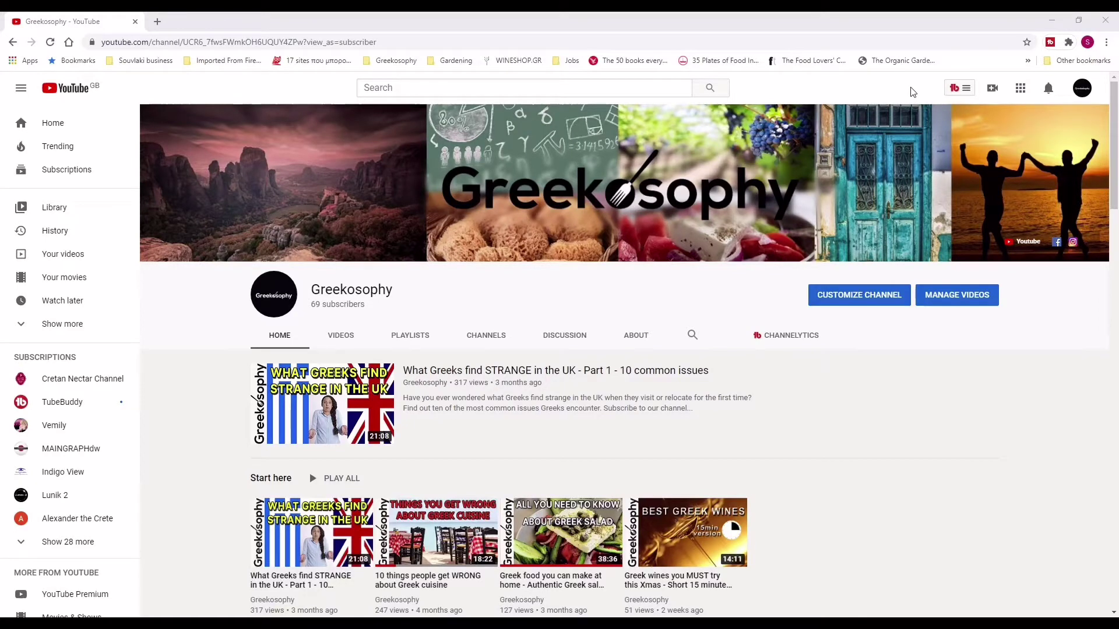
Step: Open TubeBuddy's Keyword Explorer from the YouTube channel page and explore the keyword "football"
left_click(960, 92)
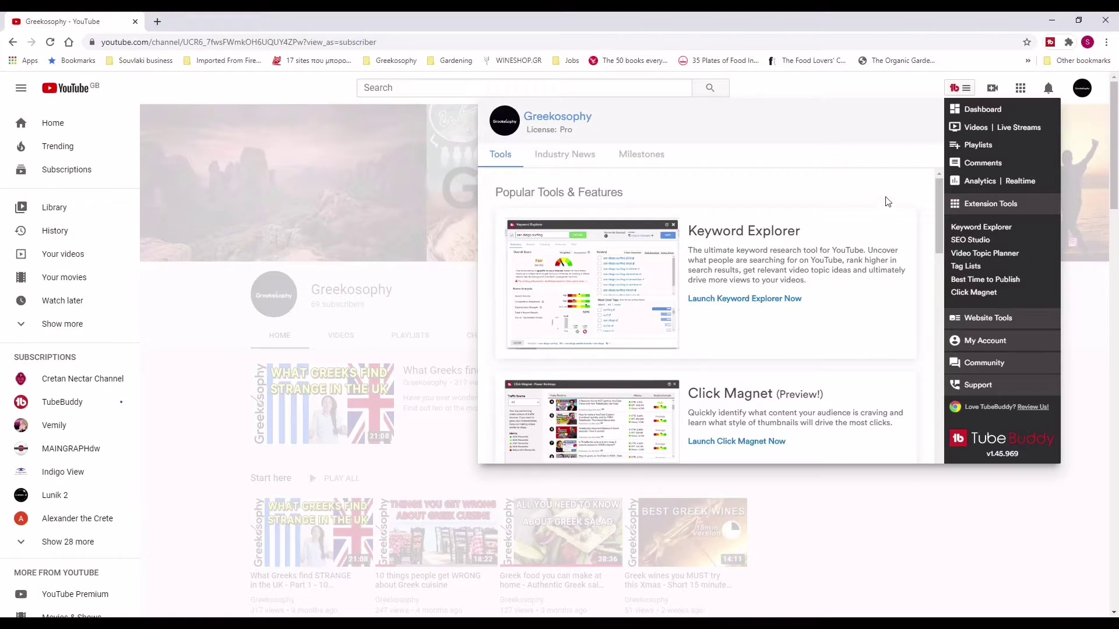
left_click(977, 229)
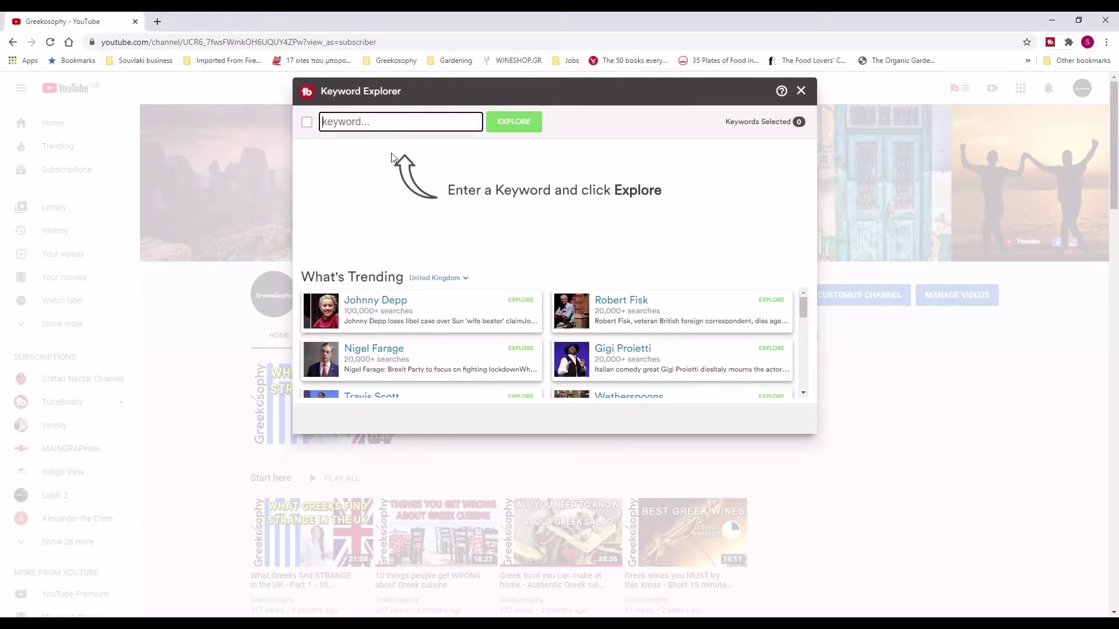
type("football")
key("Return")
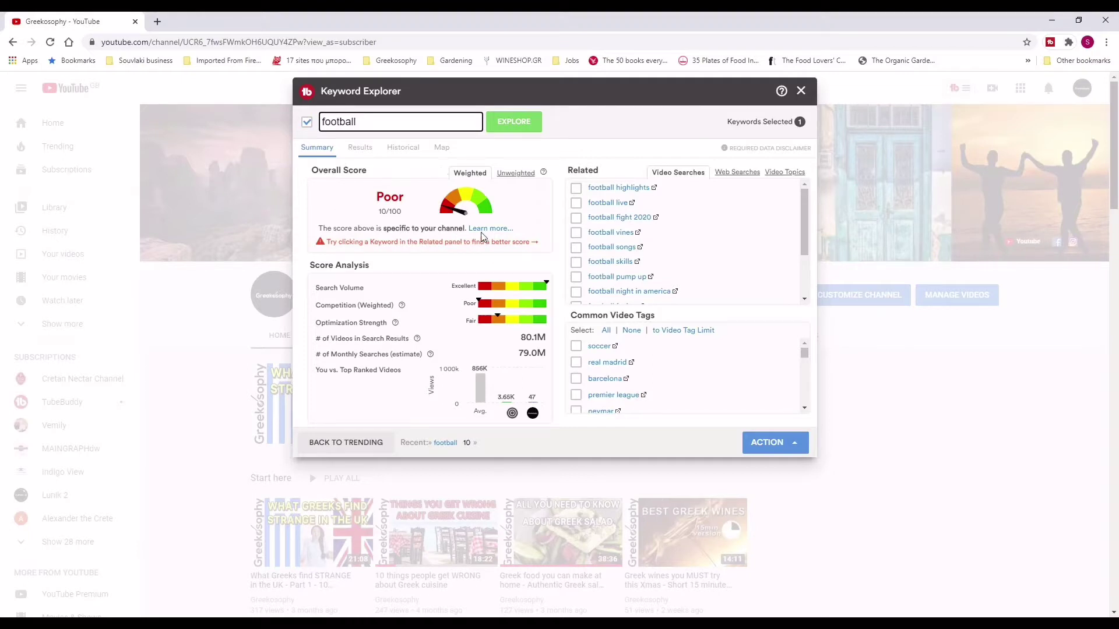
Step: Compare the unweighted and weighted overall scores for "football" and read the explanations of the score analysis metrics
left_click(516, 178)
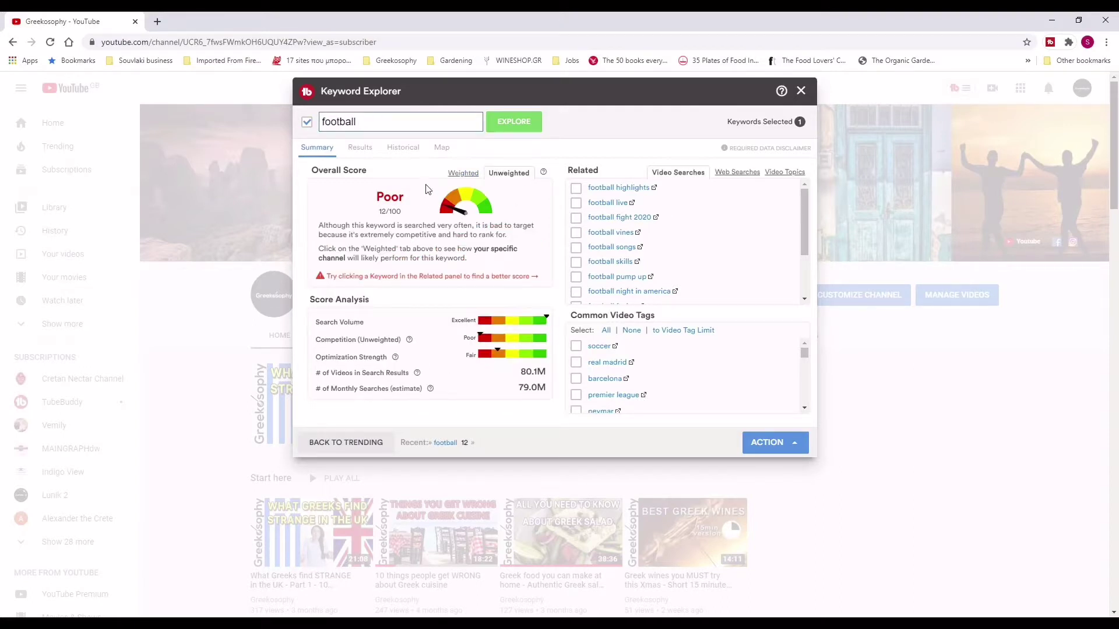
left_click(461, 174)
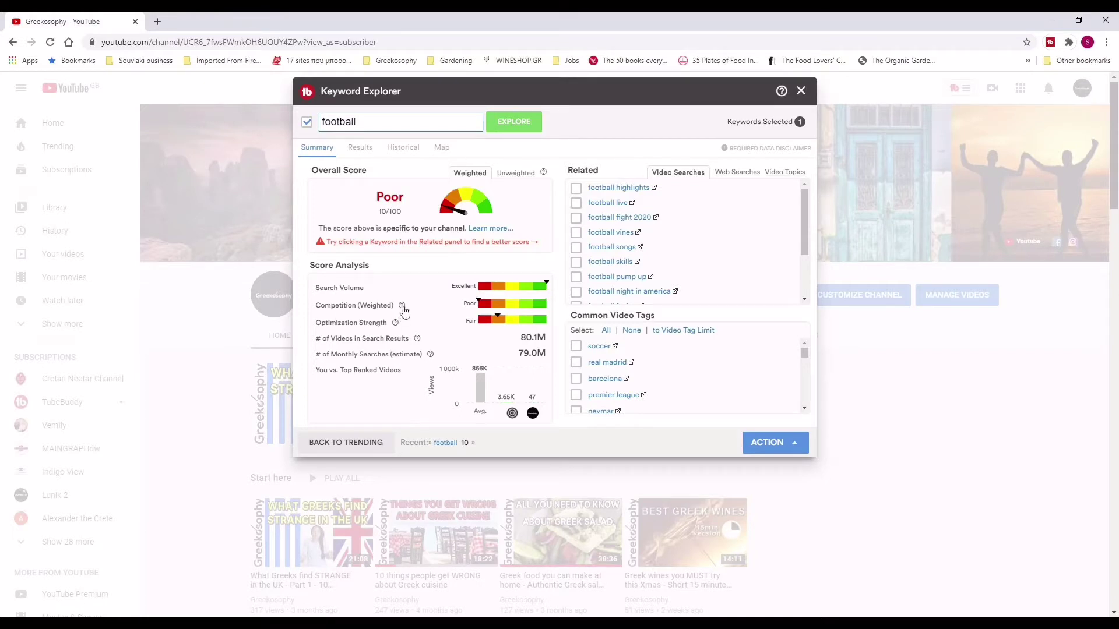
mouse_move(402, 307)
mouse_move(396, 324)
mouse_move(418, 344)
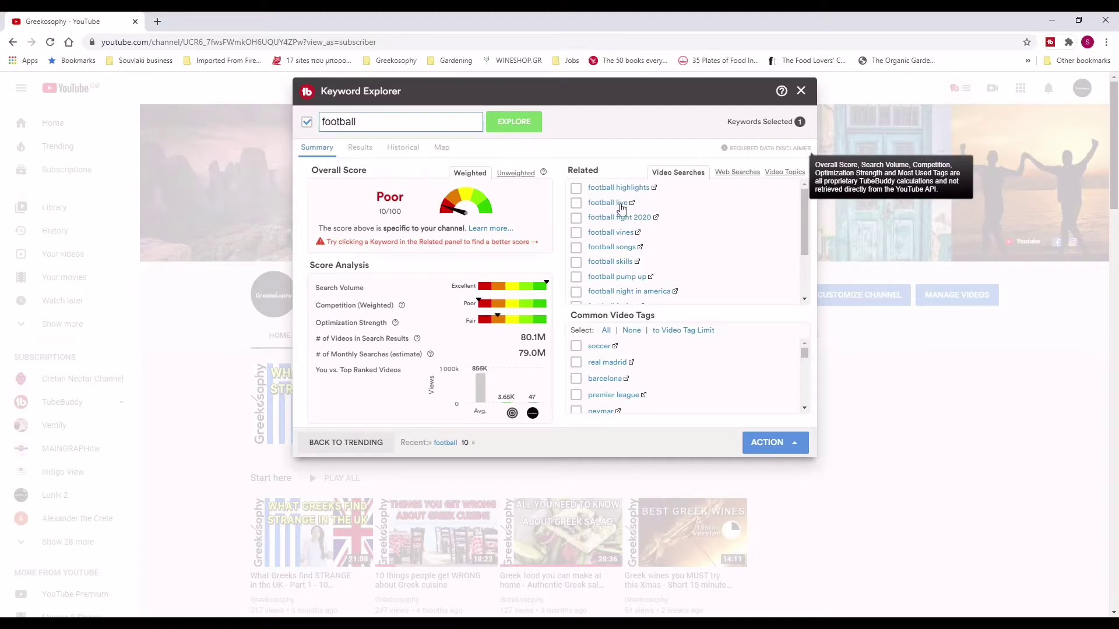
Step: Review the related keywords for "football" across video searches, web searches and video topics
scroll(671, 236, "down", 2)
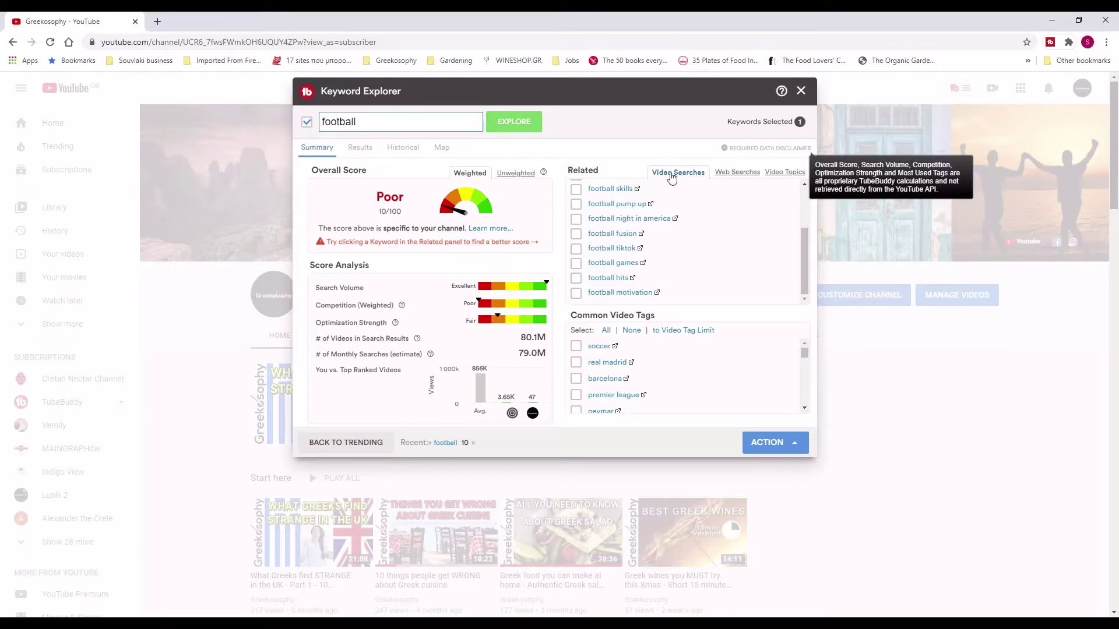
left_click(735, 176)
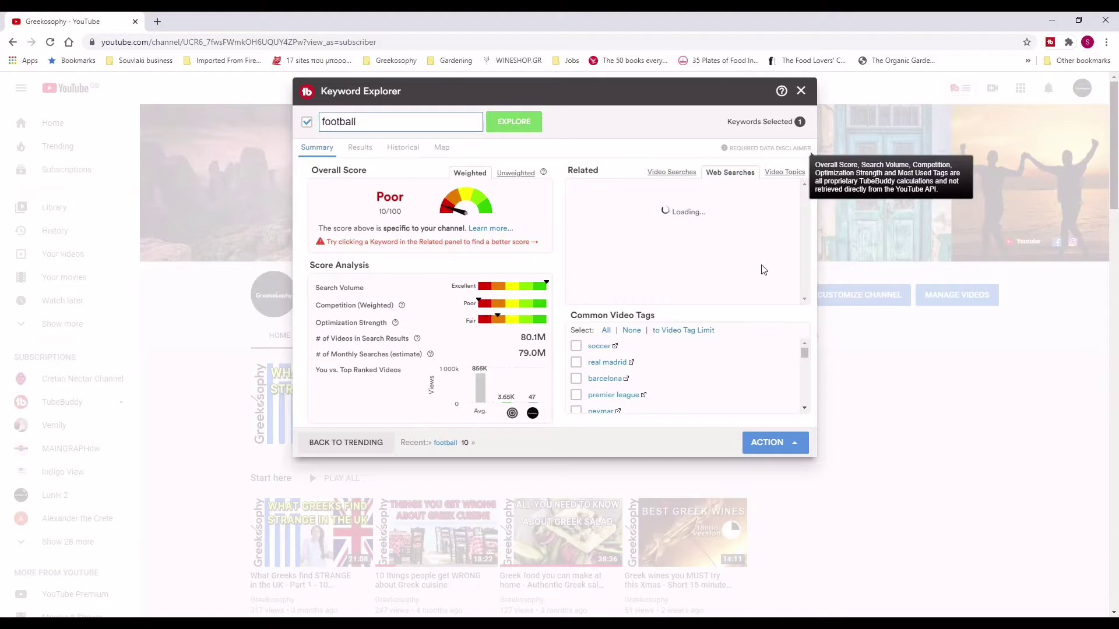
double_click(785, 175)
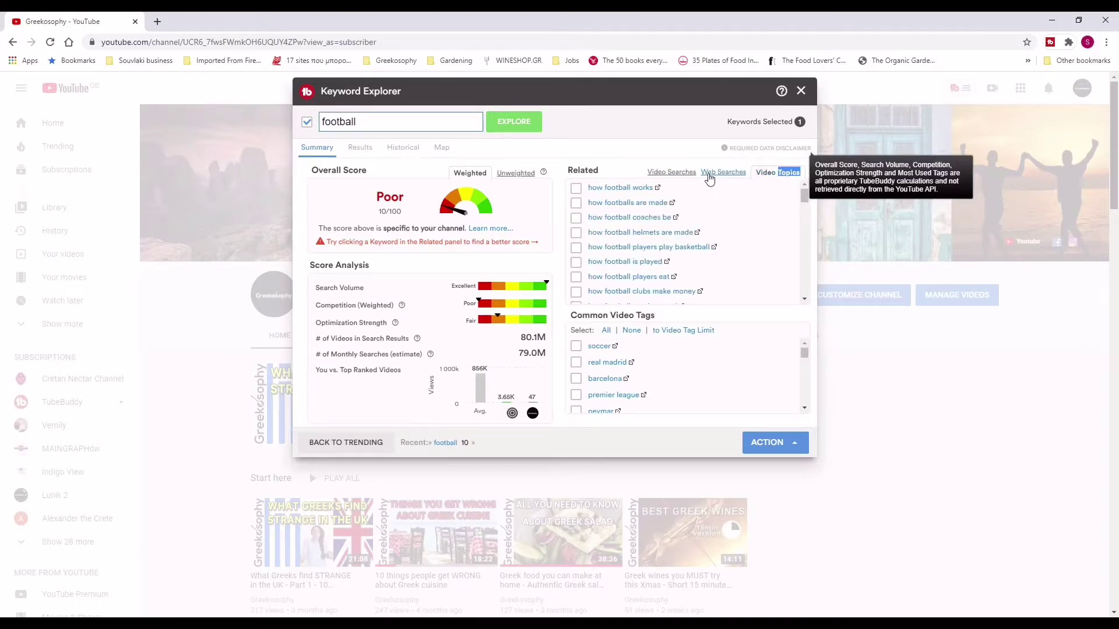
left_click(666, 177)
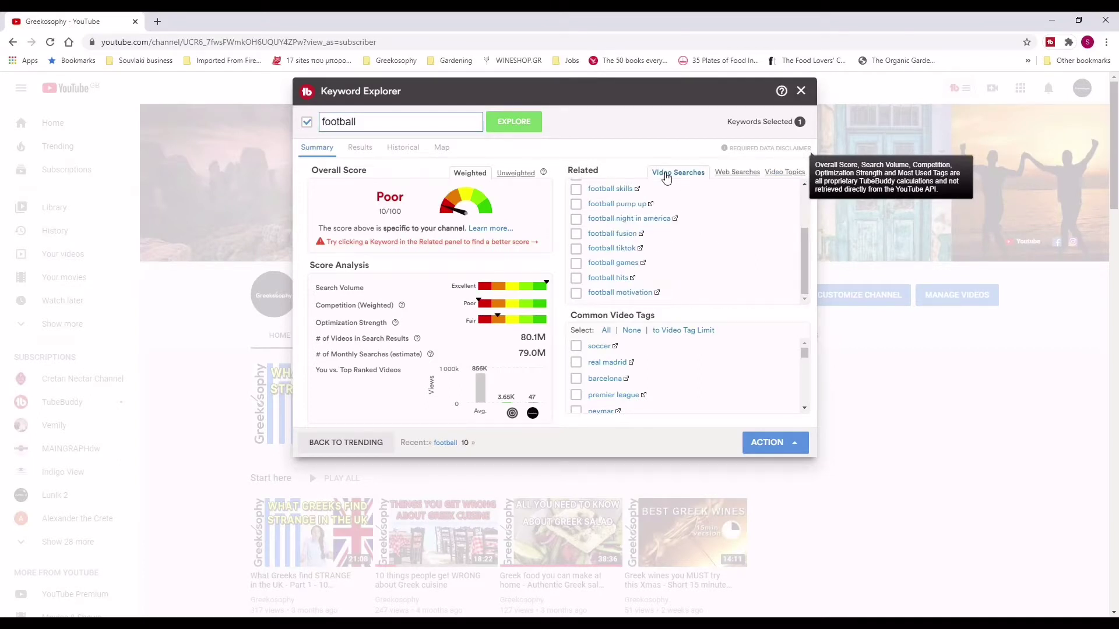
left_click(735, 176)
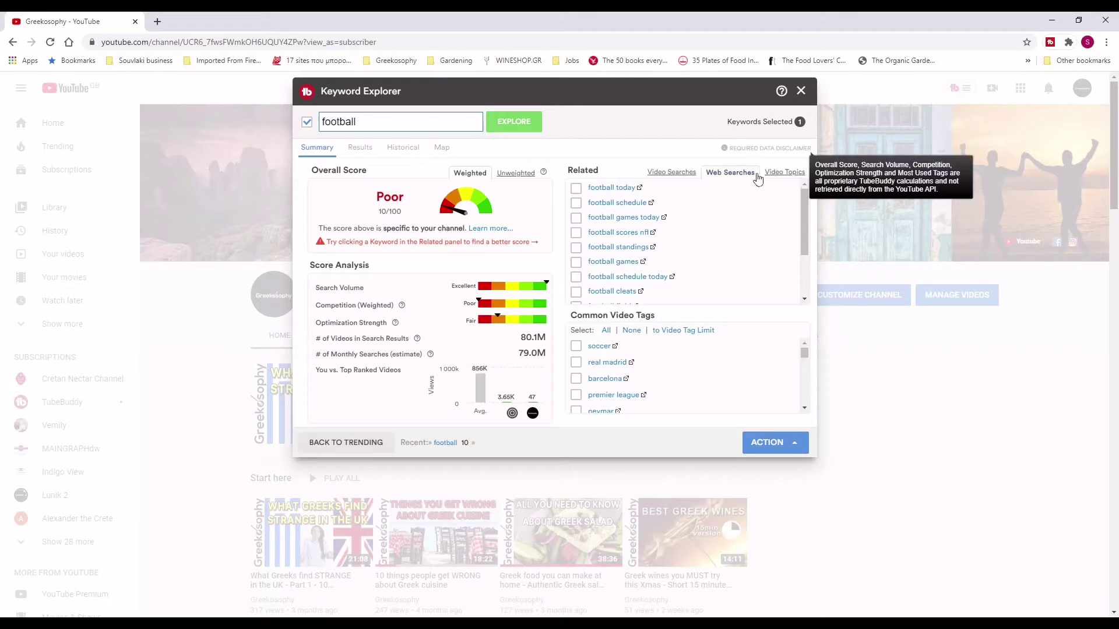
left_click(667, 176)
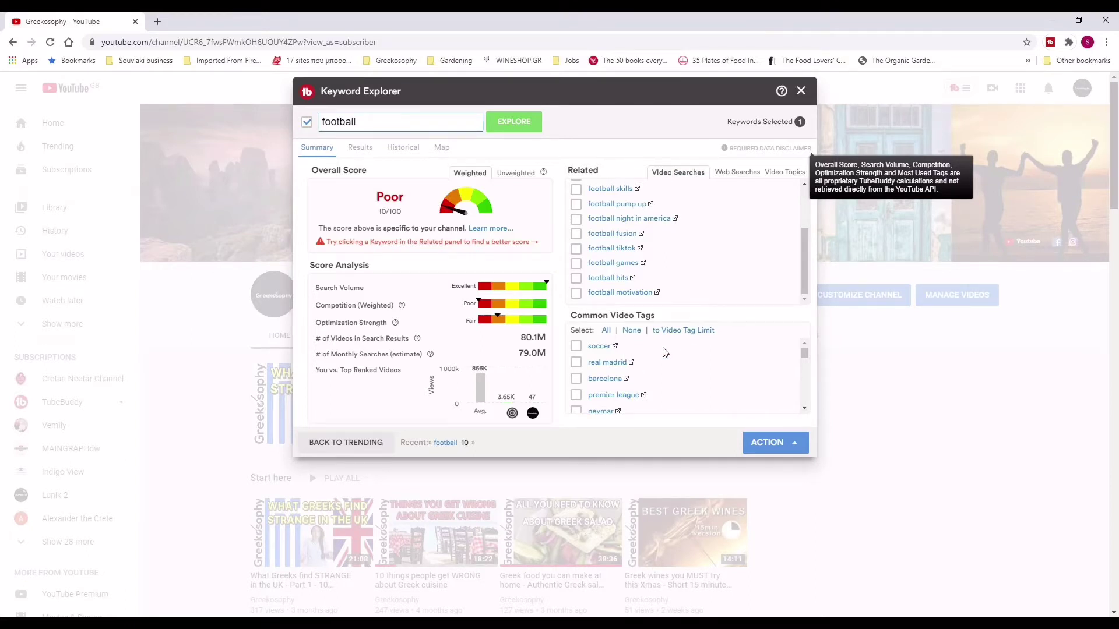
Step: Look through the common video tags suggested for "football"
scroll(673, 354, "down", 2)
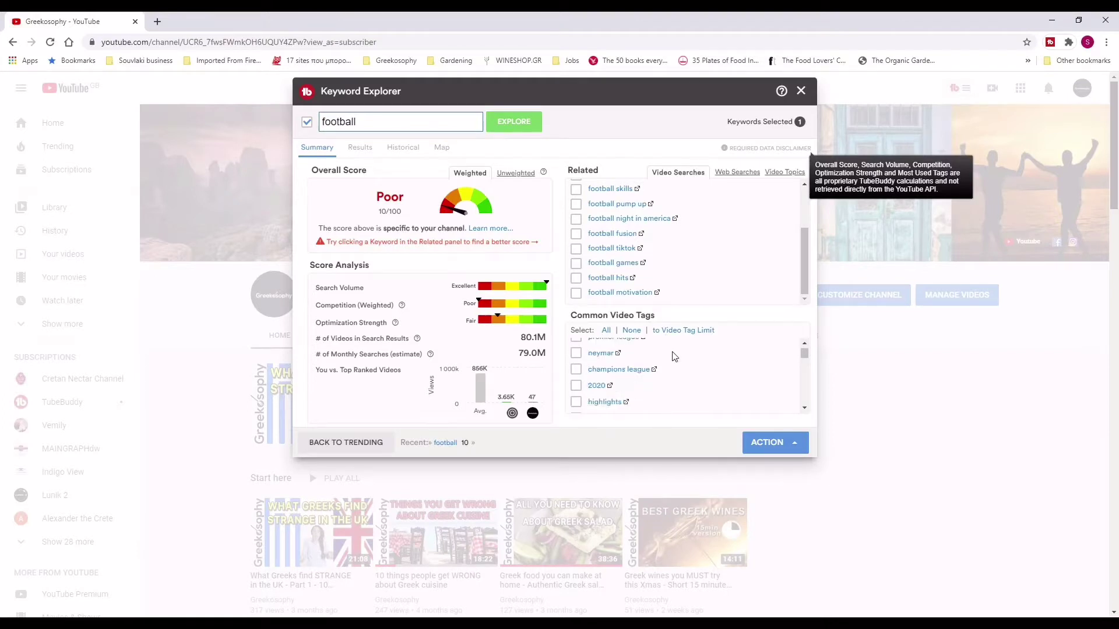
scroll(673, 357, "up", 2)
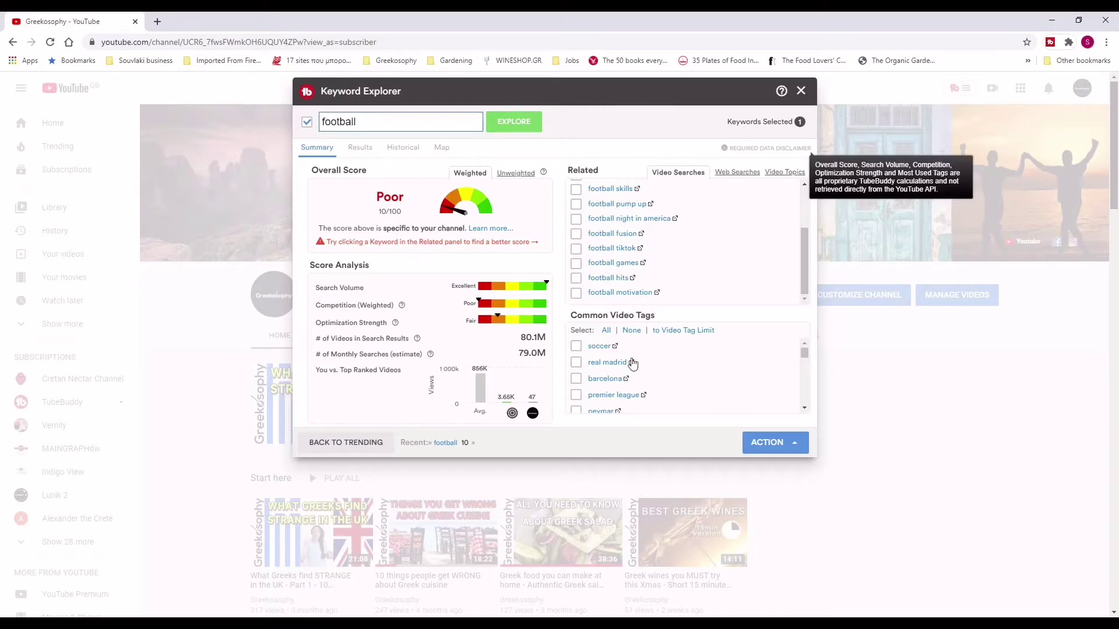
scroll(616, 357, "down", 2)
scroll(616, 357, "down", 4)
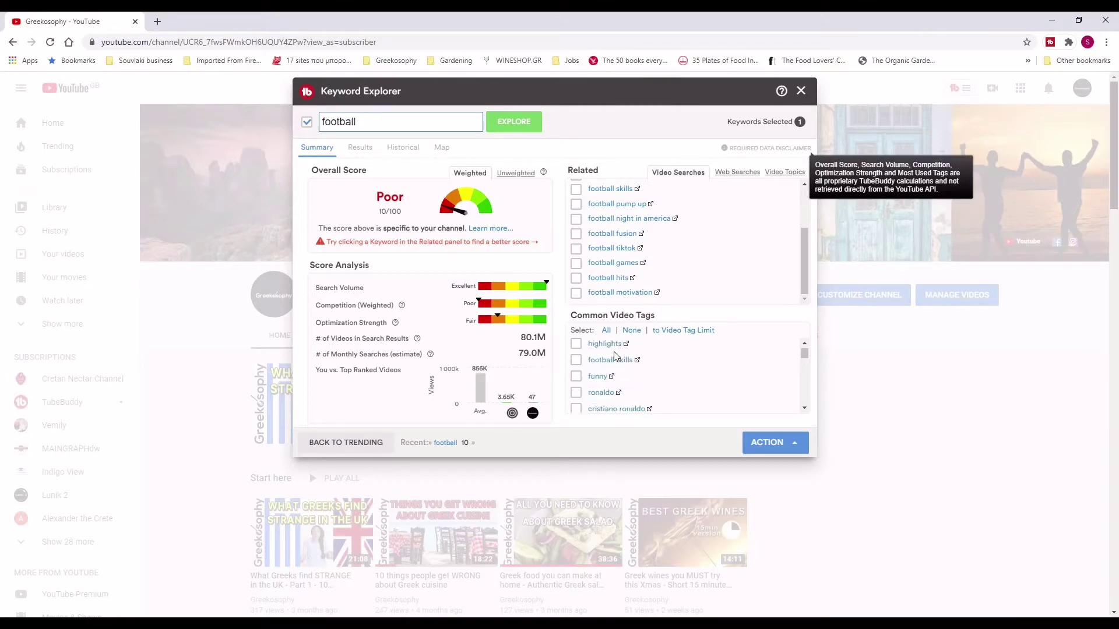
scroll(614, 357, "down", 4)
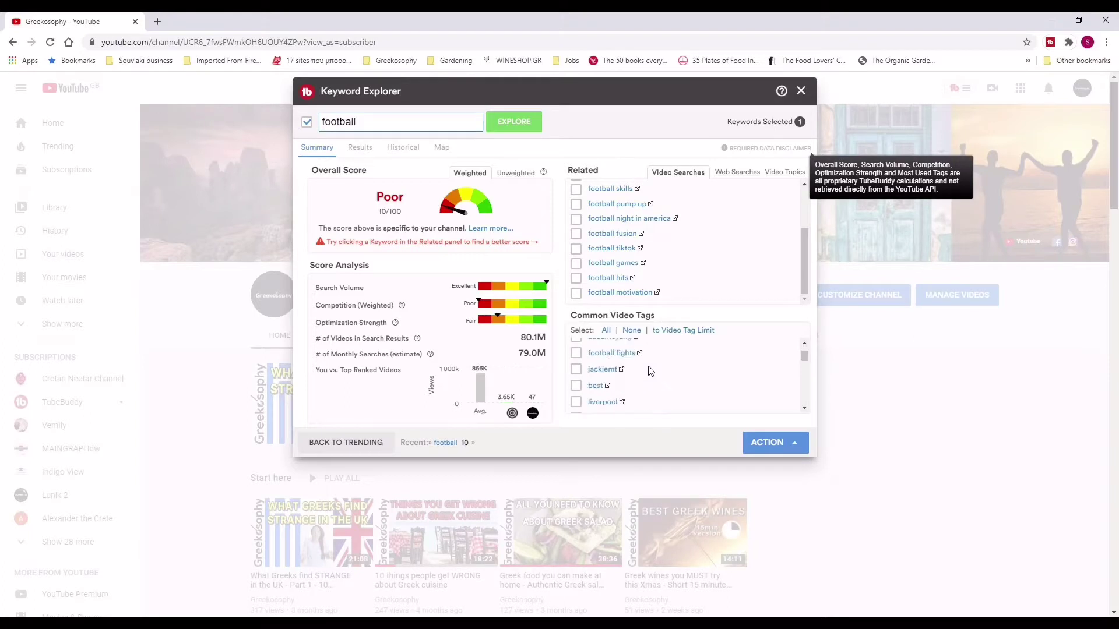
scroll(649, 371, "up", 10)
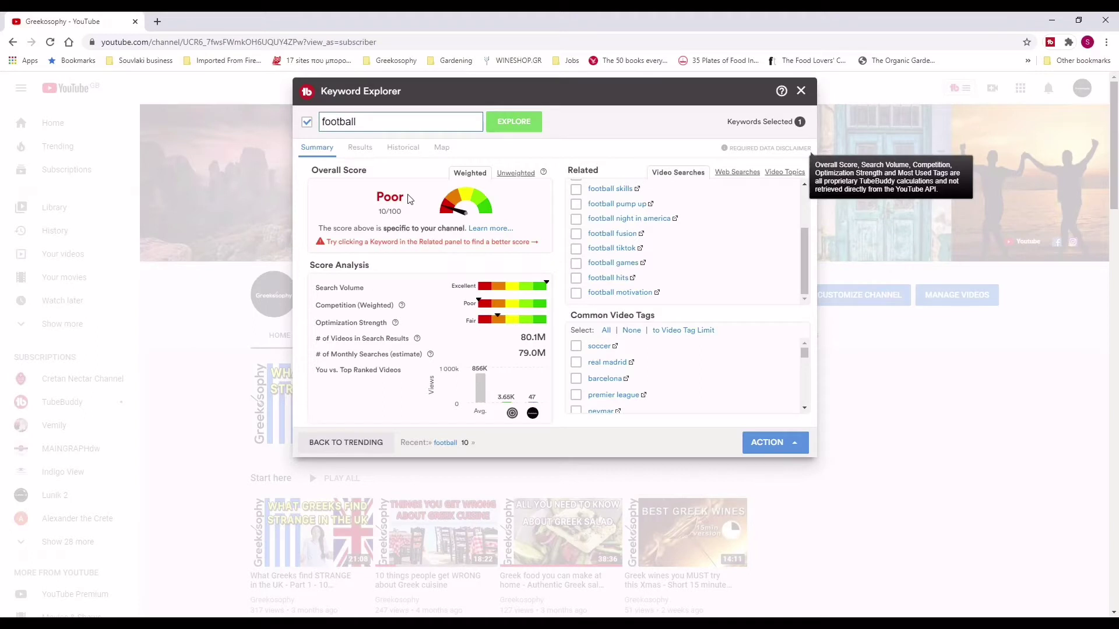
Step: Narrow the explored keyword to "football tactics" and further to "football tactics uk"
double_click(378, 120)
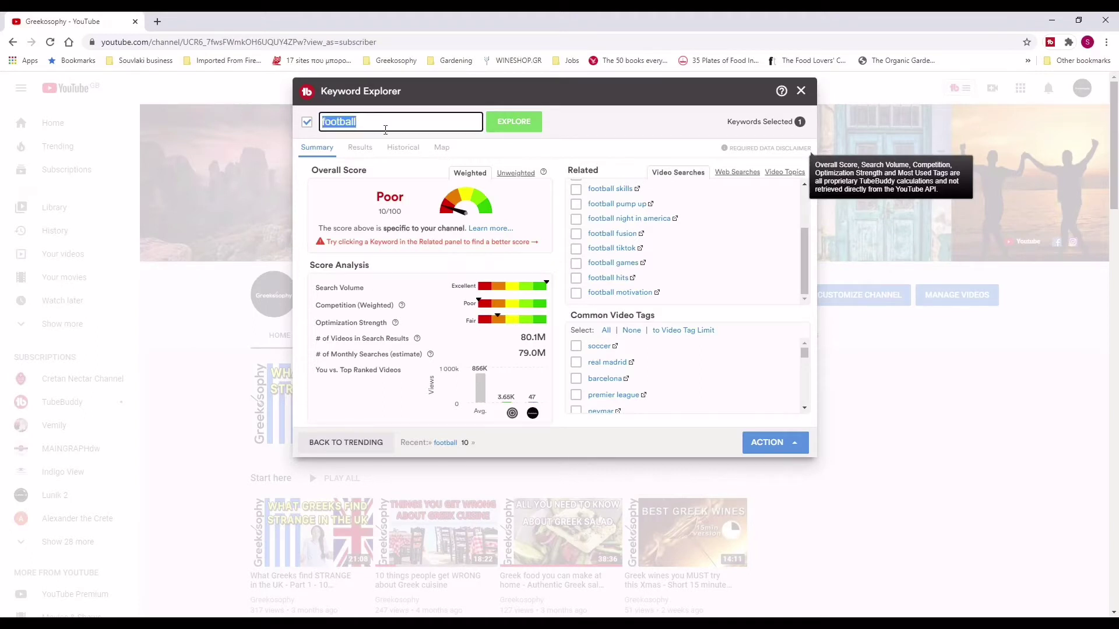
left_click(416, 120)
double_click(387, 120)
left_click(383, 124)
type("tactics")
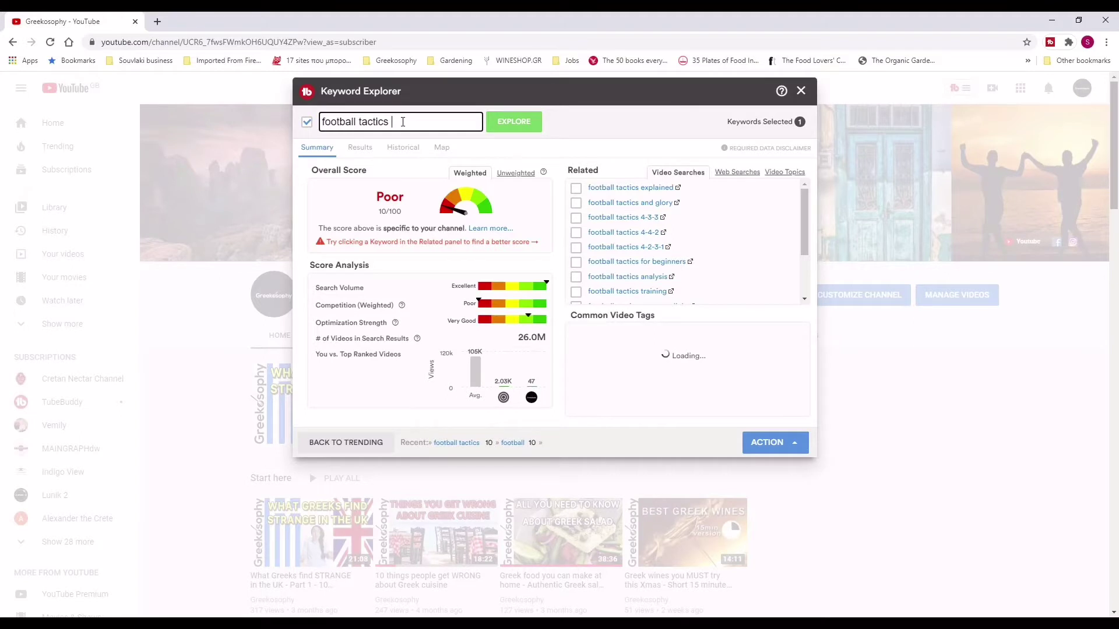
type("uk")
key("Return")
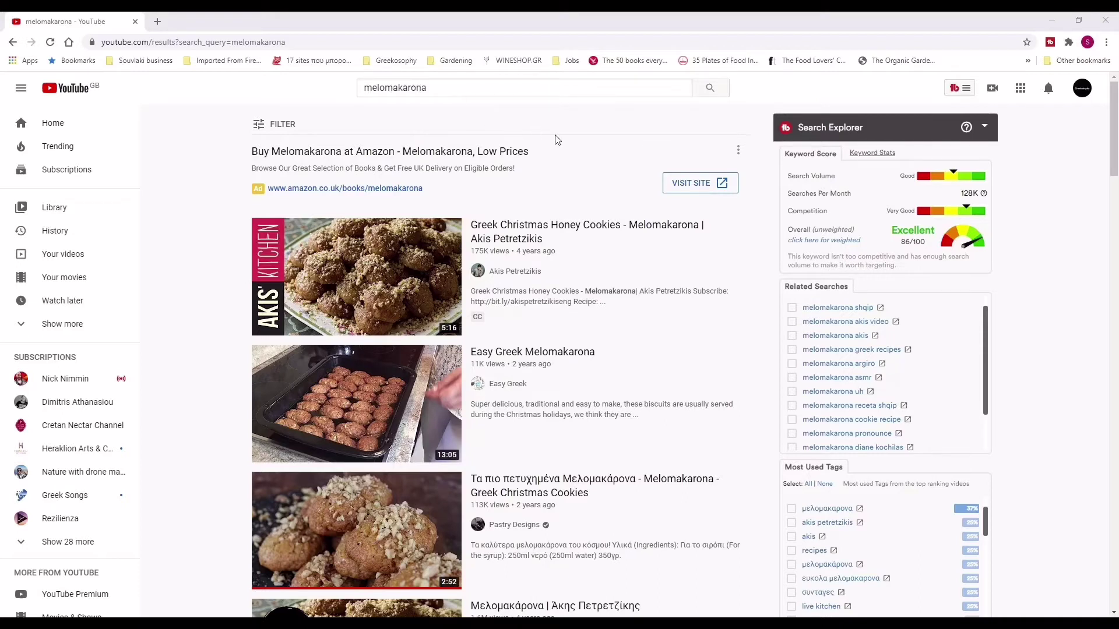
Step: Skim the YouTube search results for "melomakarona" to see which videos rank for the keyword
scroll(579, 216, "down", 10)
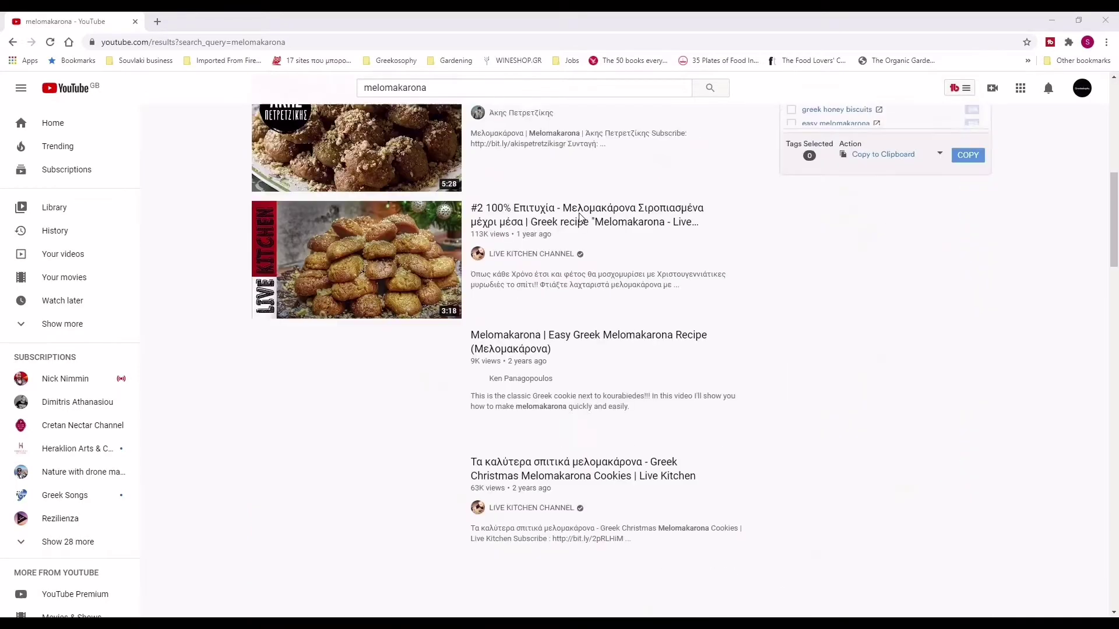
scroll(580, 216, "up", 10)
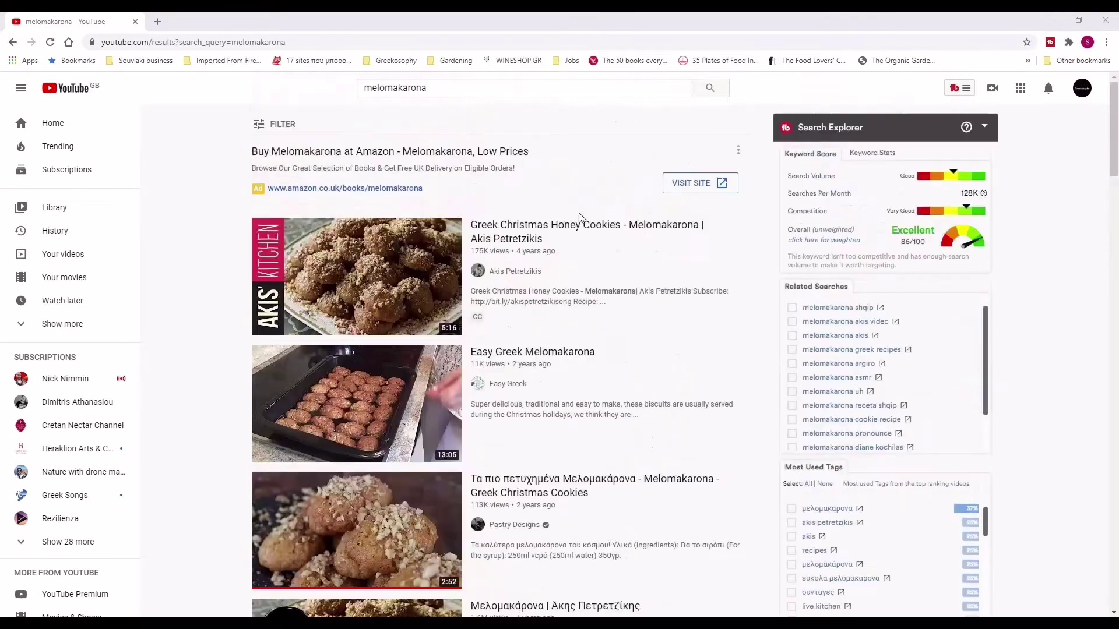
scroll(441, 278, "down", 7)
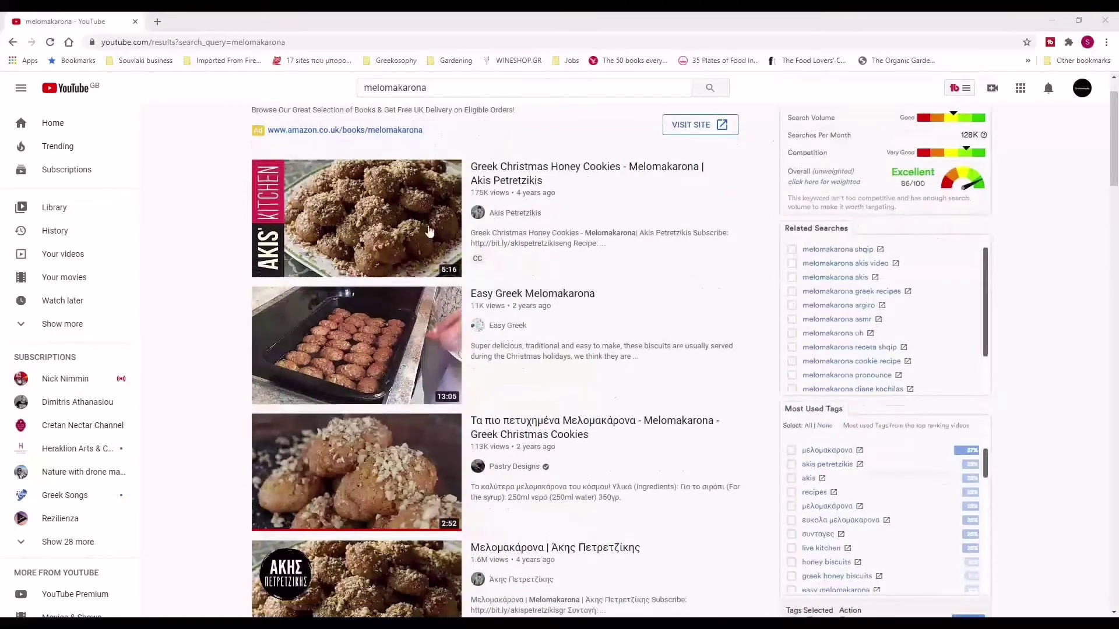
scroll(441, 279, "down", 7)
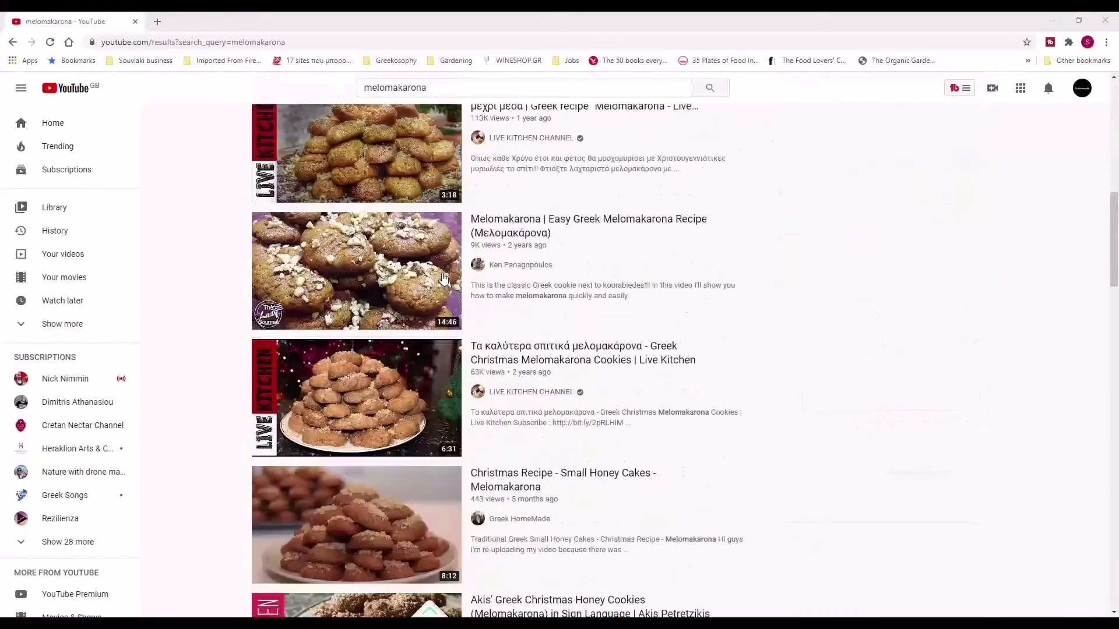
scroll(444, 277, "up", 8)
scroll(444, 277, "up", 5)
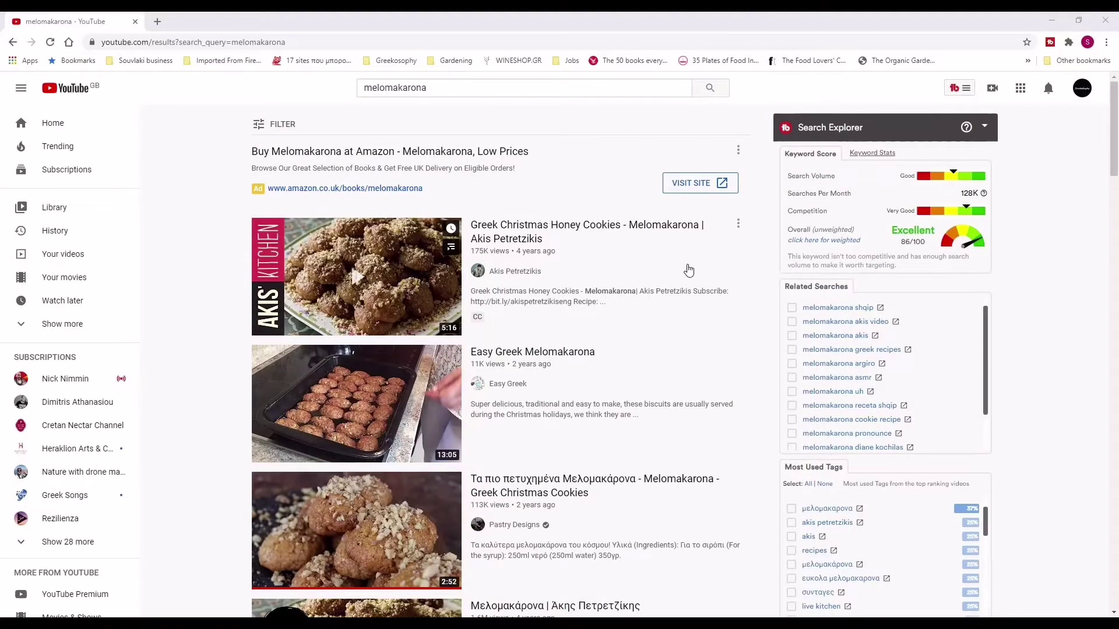
Step: Compare the view counts and upload ages of the top-ranking melomakarona videos
scroll(689, 270, "down", 1)
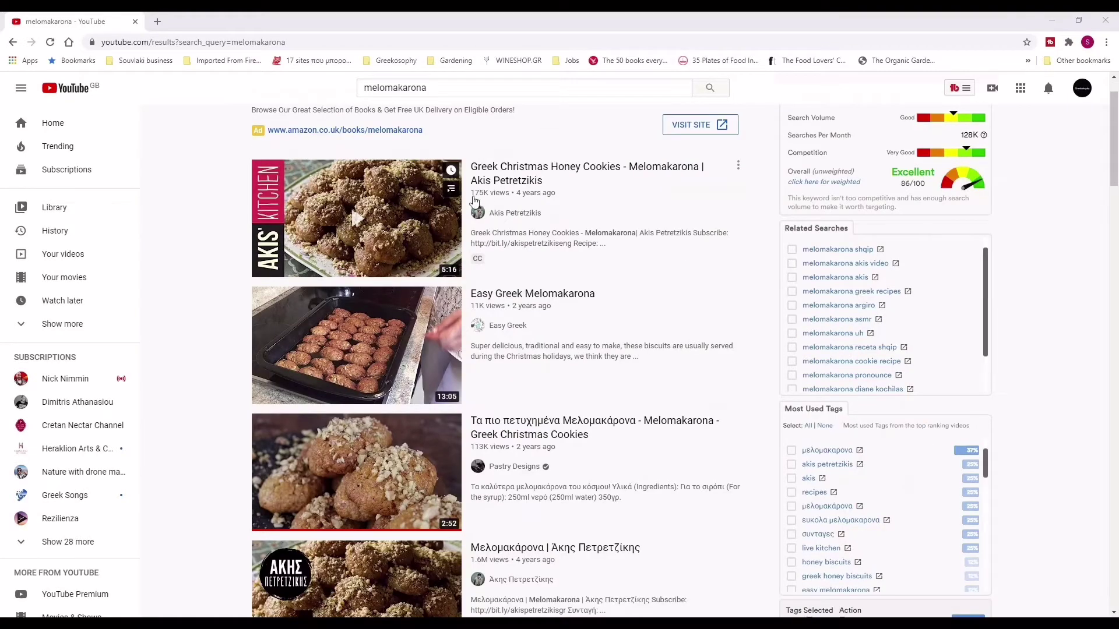
scroll(618, 238, "down", 2)
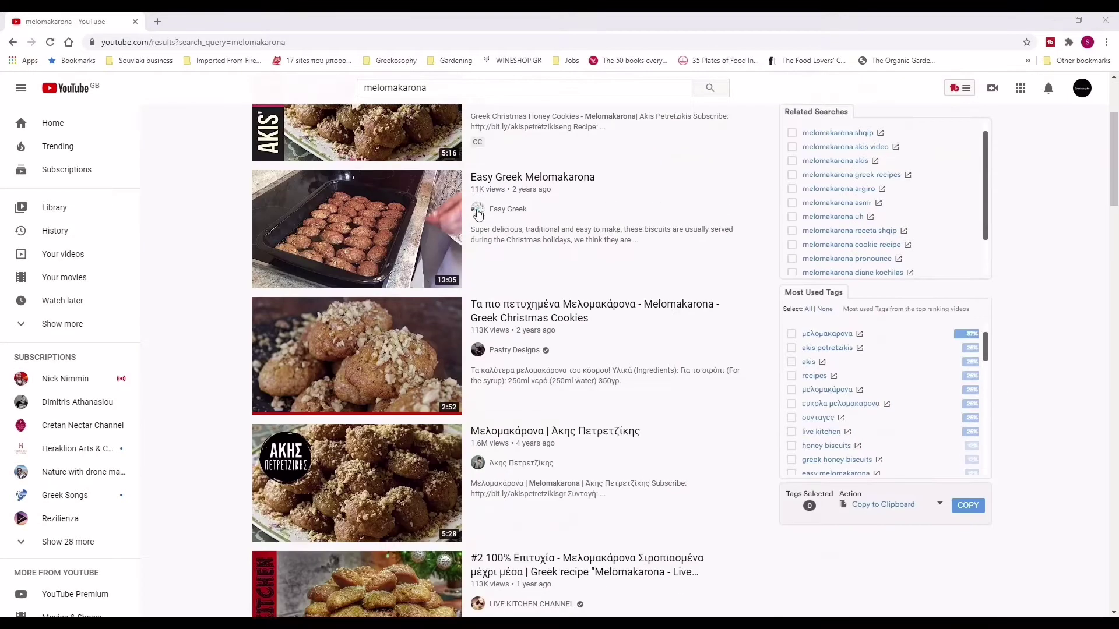
scroll(592, 249, "down", 2)
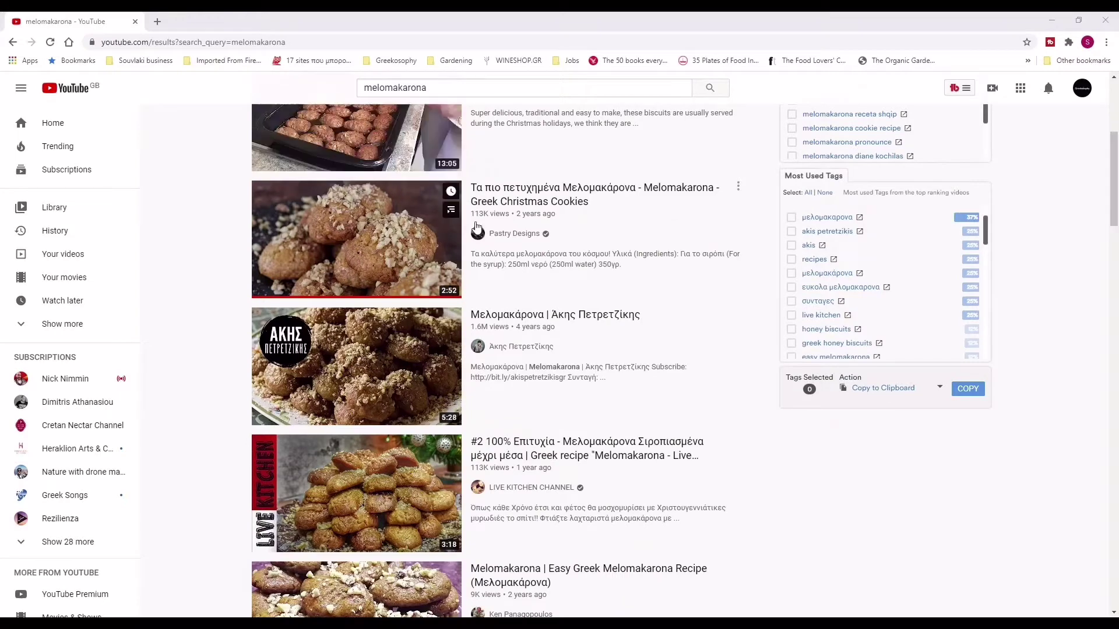
scroll(589, 291, "down", 2)
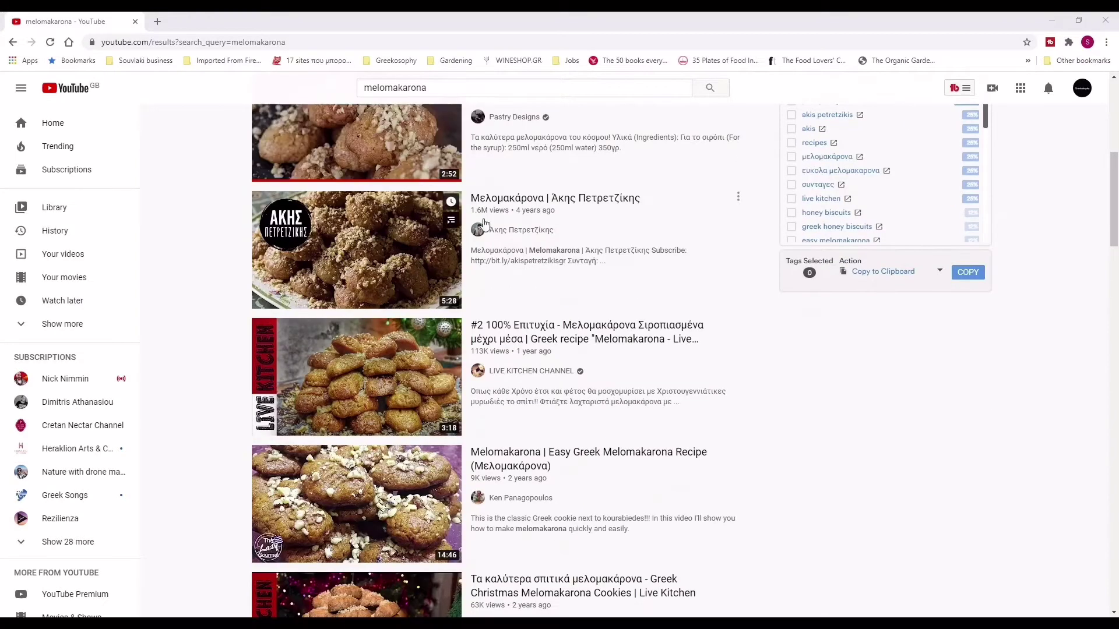
scroll(614, 287, "up", 7)
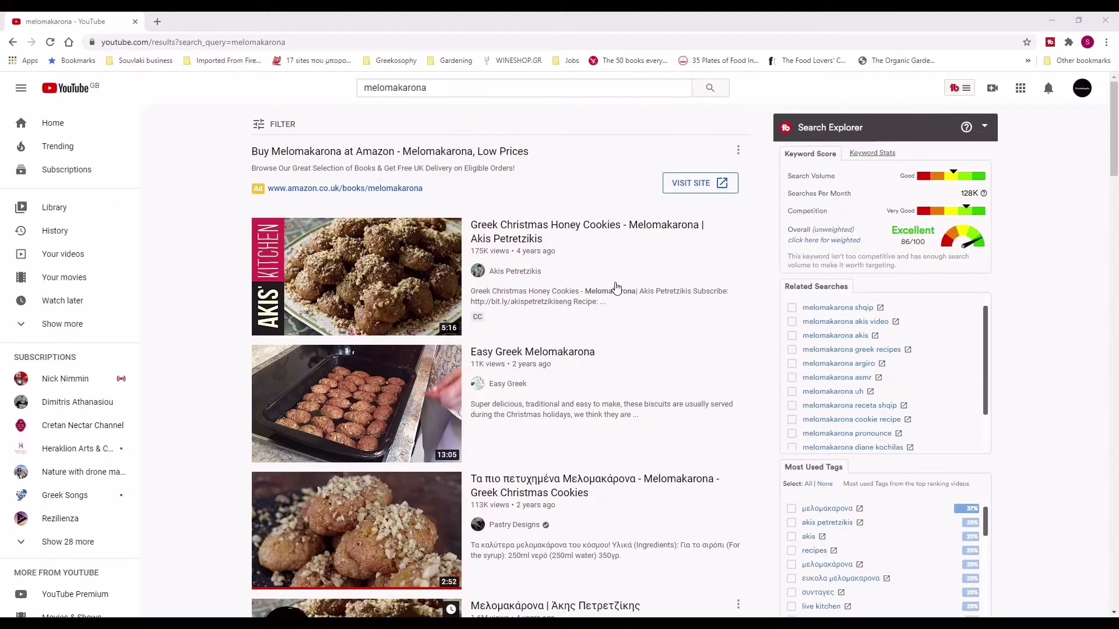
Step: Examine the thumbnails and titles of the competing melomakarona videos further down the results
scroll(690, 348, "down", 1)
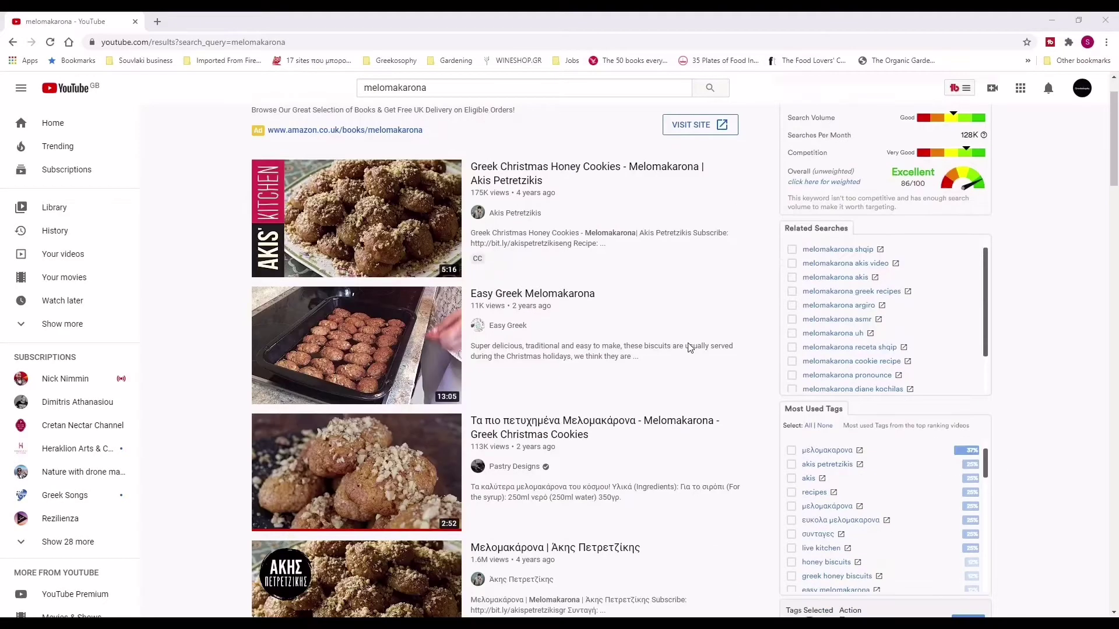
scroll(690, 348, "up", 1)
scroll(690, 348, "down", 1)
mouse_move(637, 323)
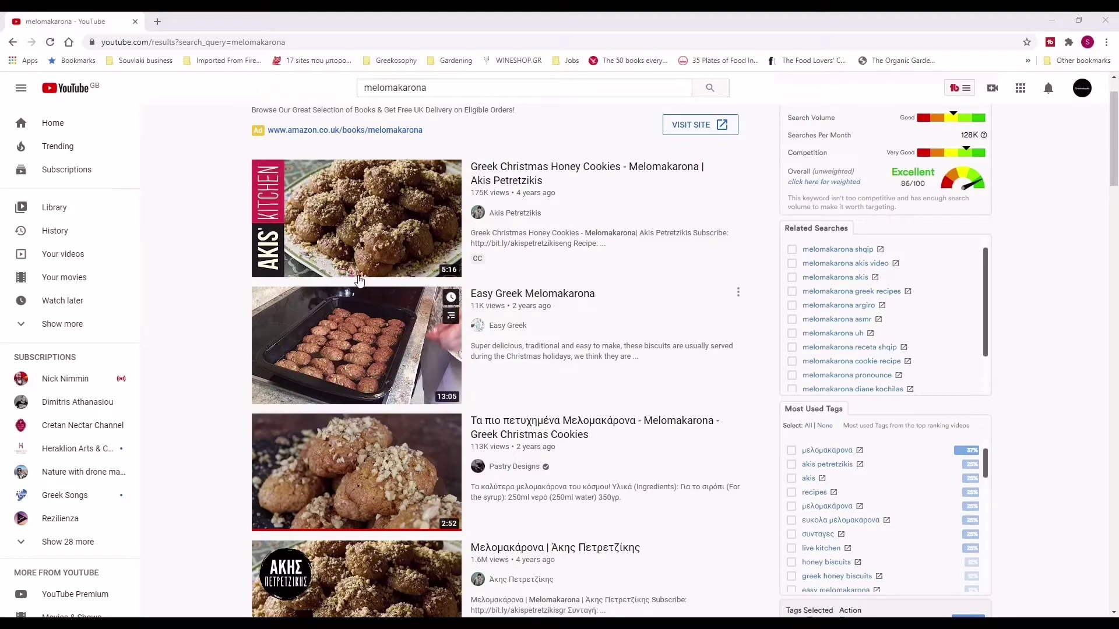
scroll(359, 280, "down", 7)
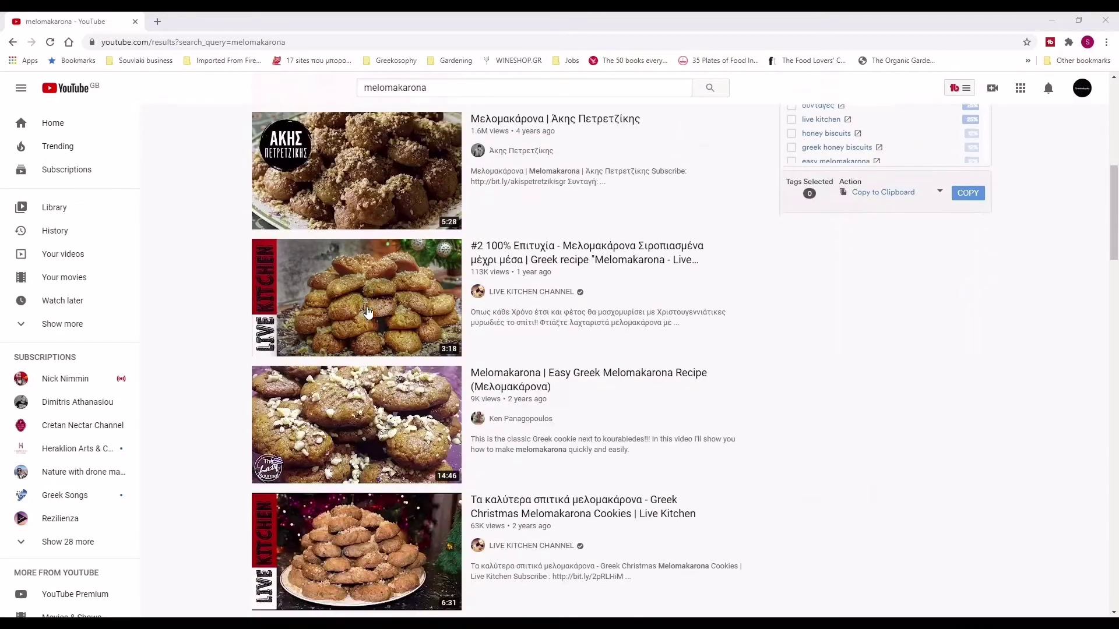
scroll(368, 313, "up", 8)
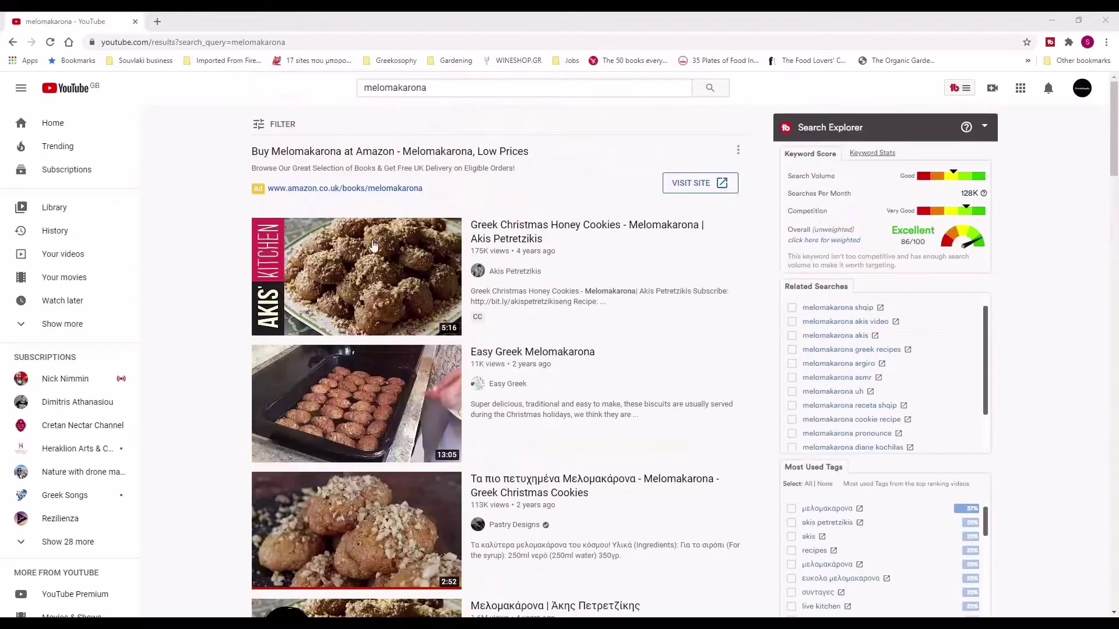
scroll(374, 245, "down", 12)
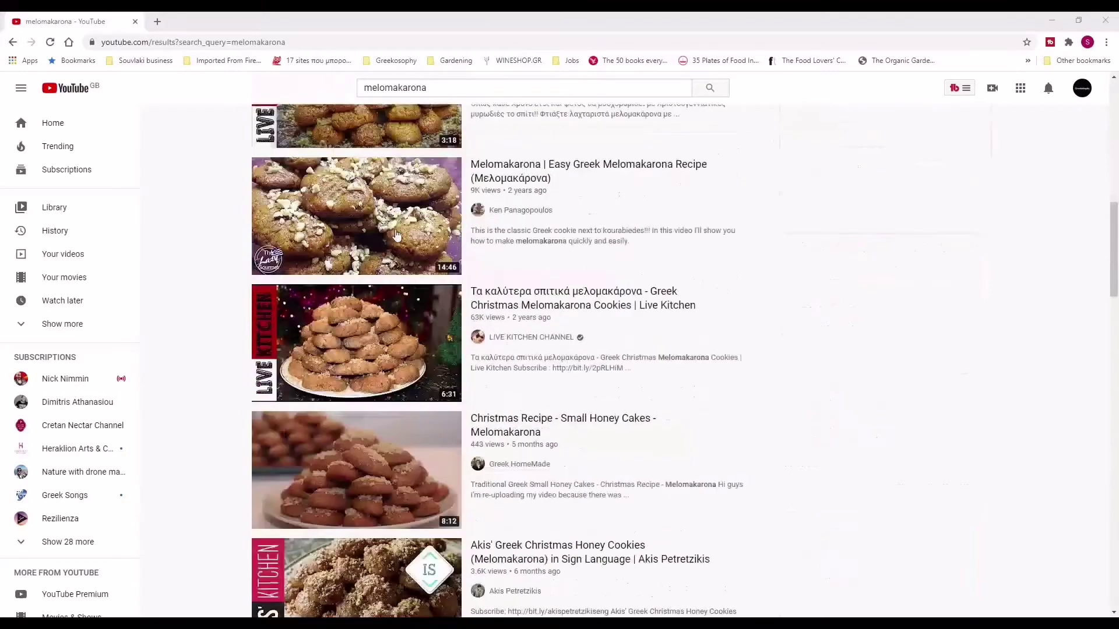
Step: Review the melomakarona results alongside the keyword score, and read the explanation of the searches-per-month figure
scroll(396, 235, "up", 12)
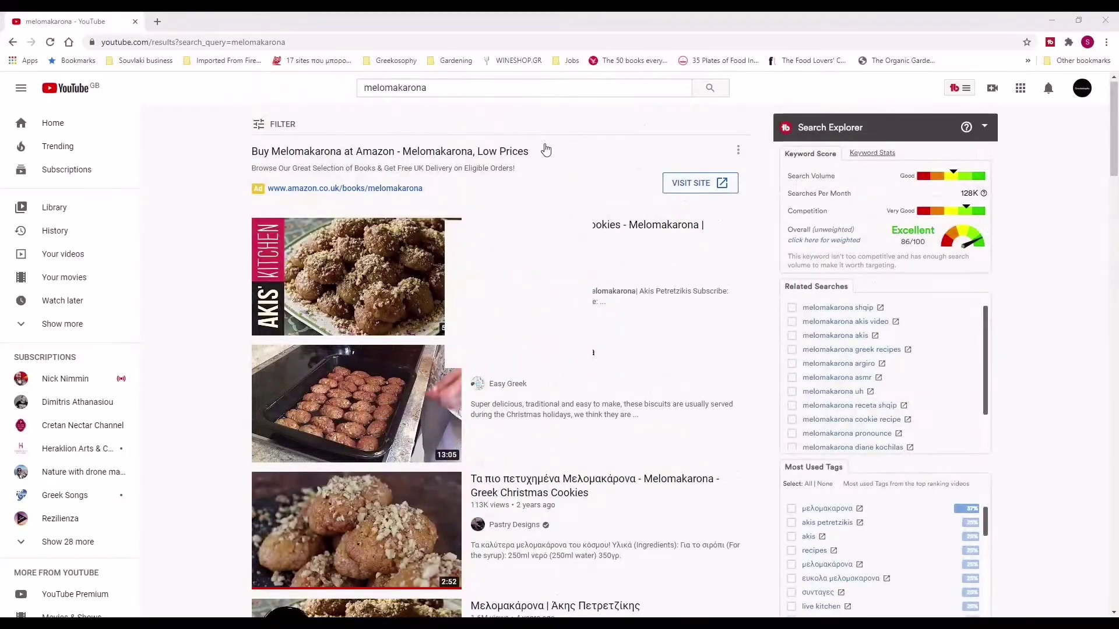
scroll(1044, 164, "down", 6)
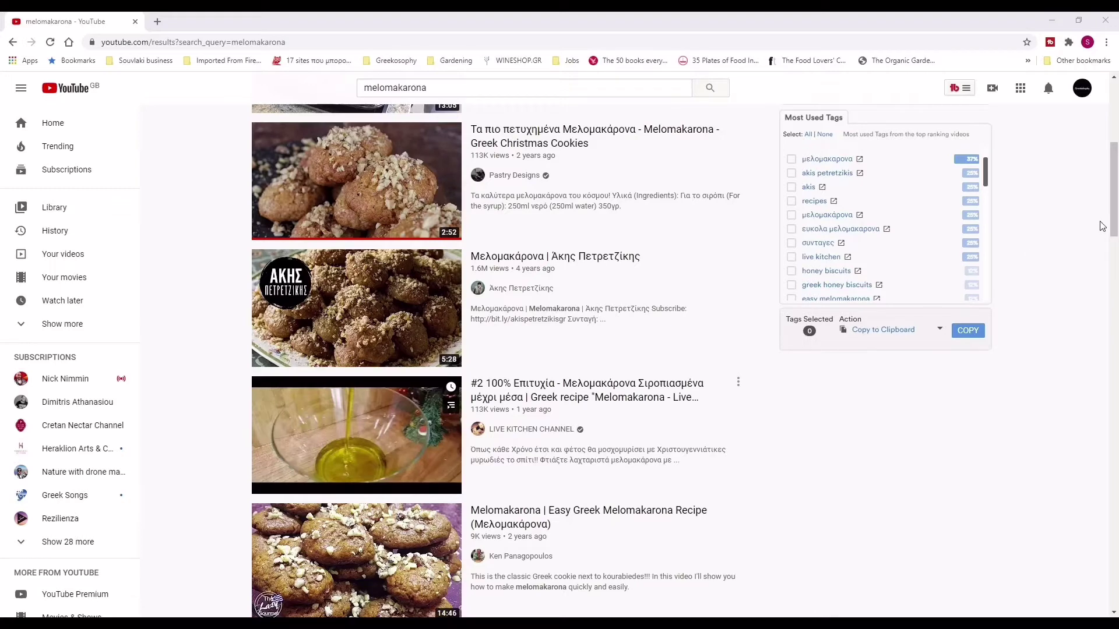
scroll(1114, 226, "up", 6)
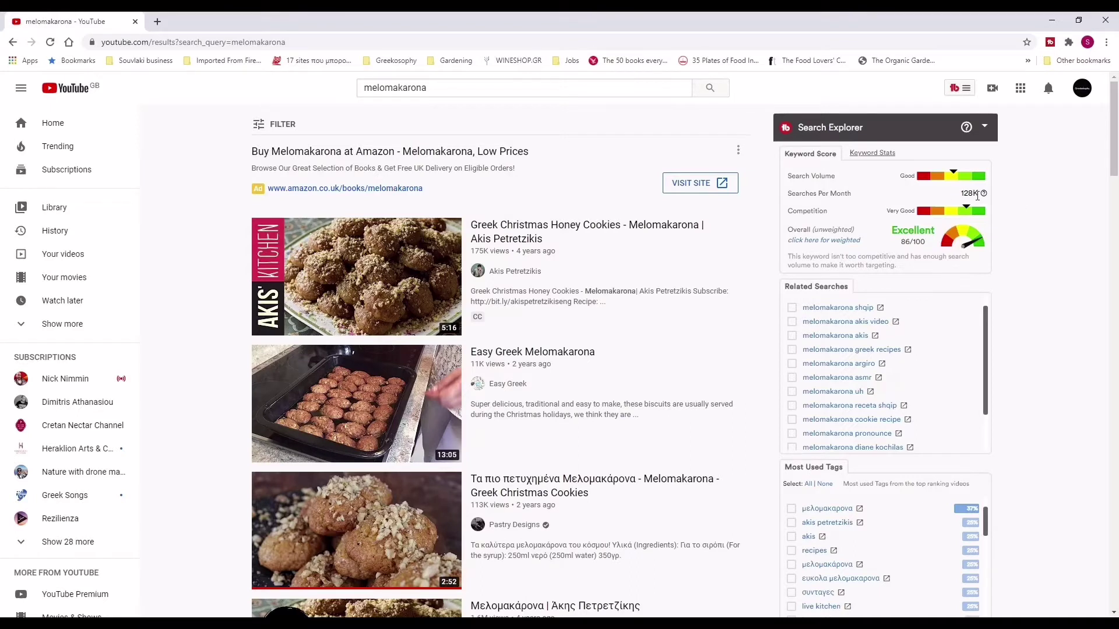
mouse_move(997, 199)
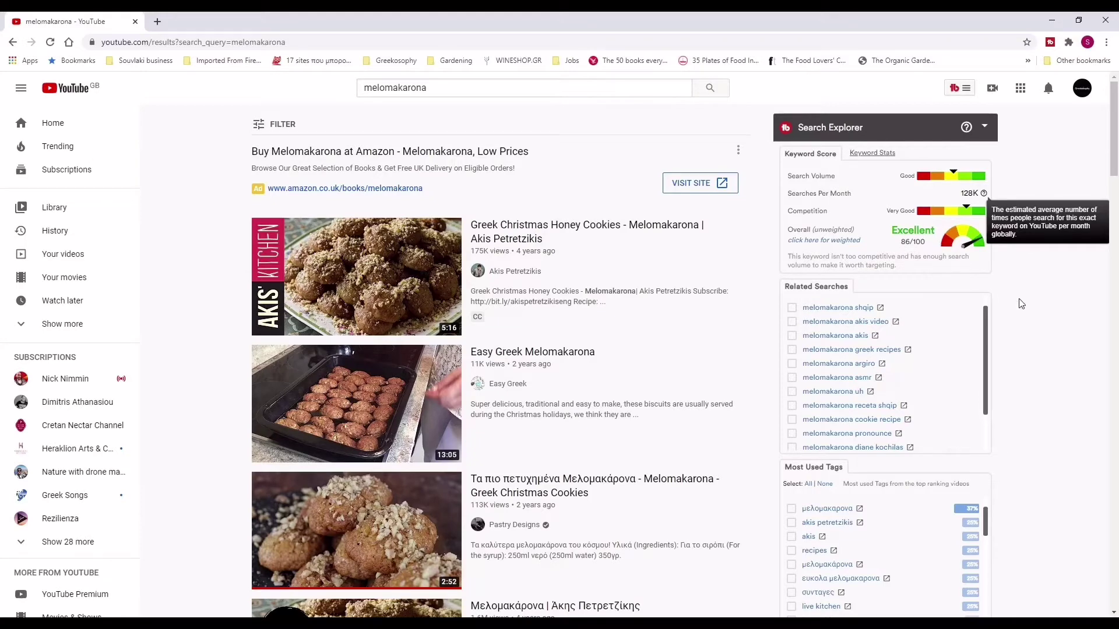
Step: Skim the melomakarona results from the first video down to the sign-language versions to compare the thumbnails
scroll(435, 285, "down", 1)
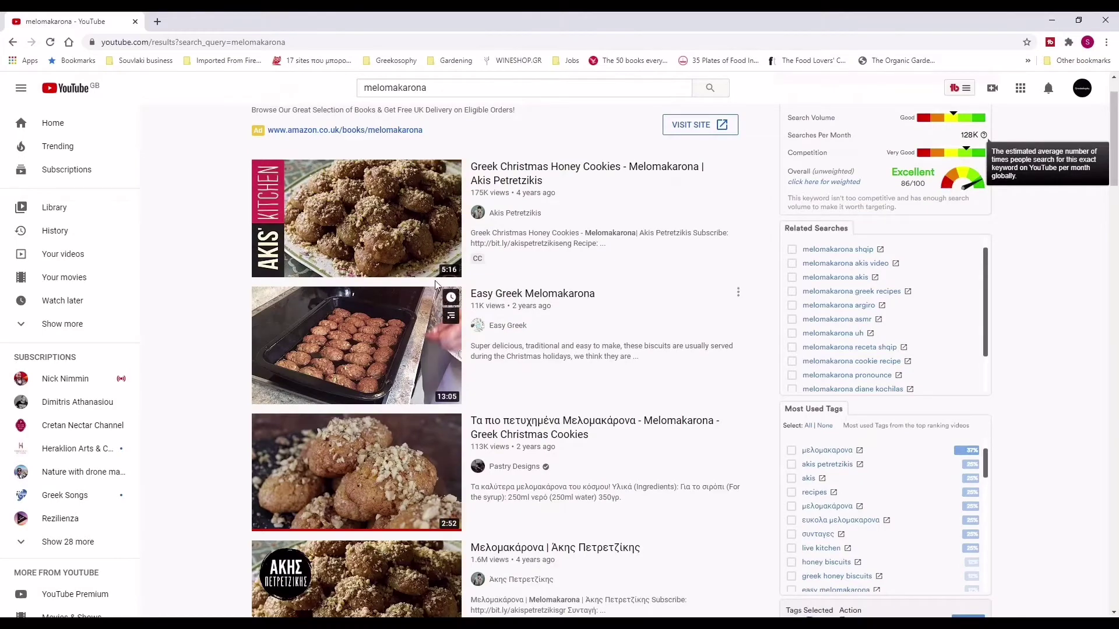
scroll(435, 281, "down", 15)
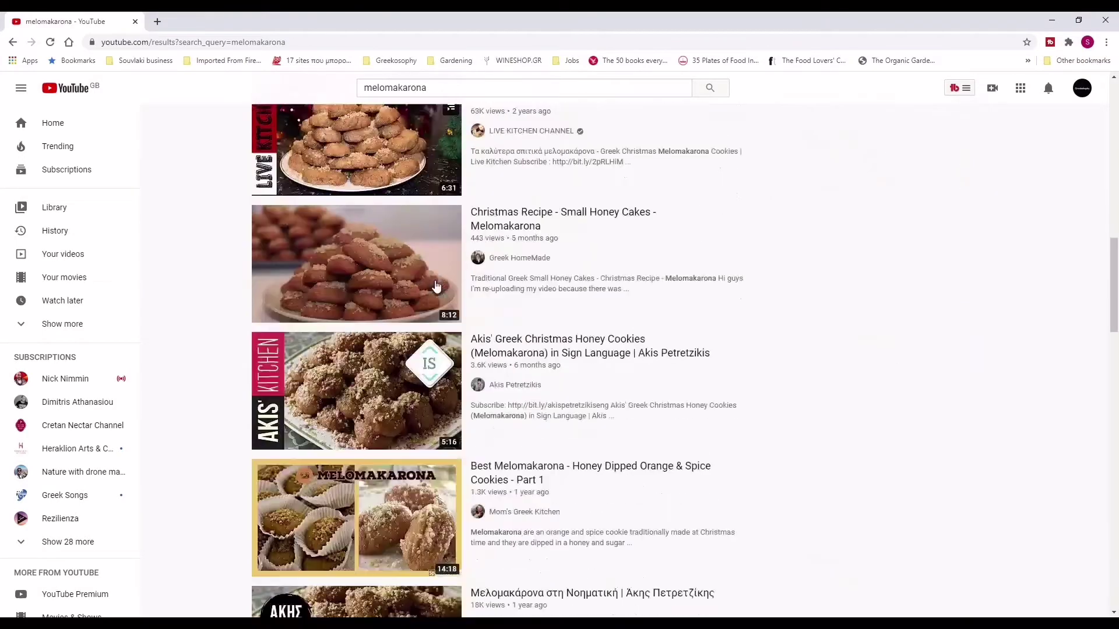
scroll(434, 285, "up", 15)
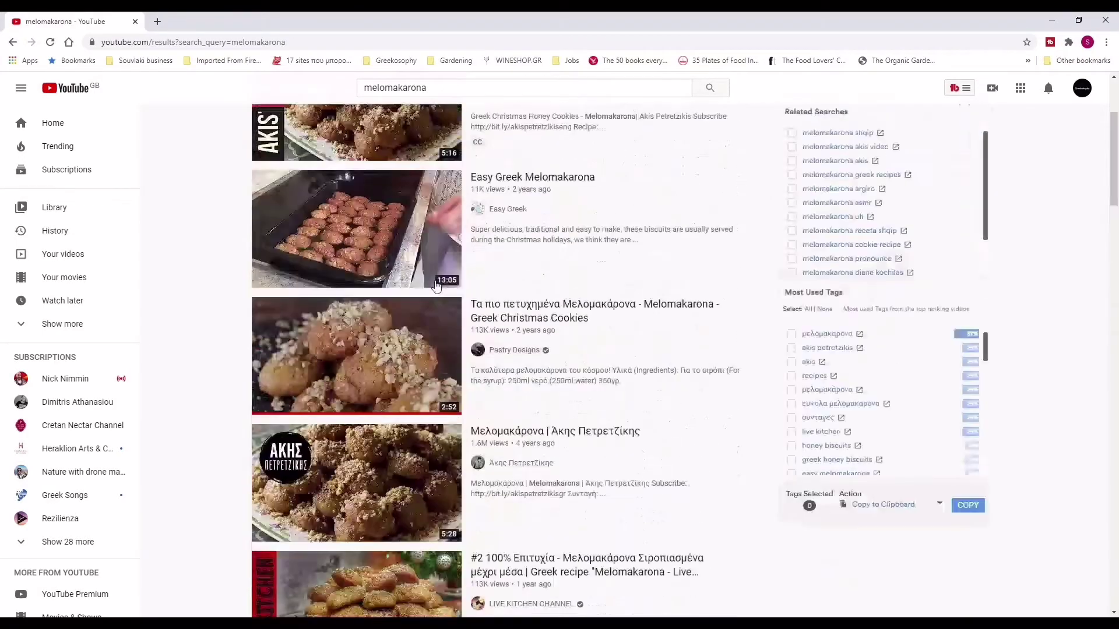
scroll(434, 284, "down", 15)
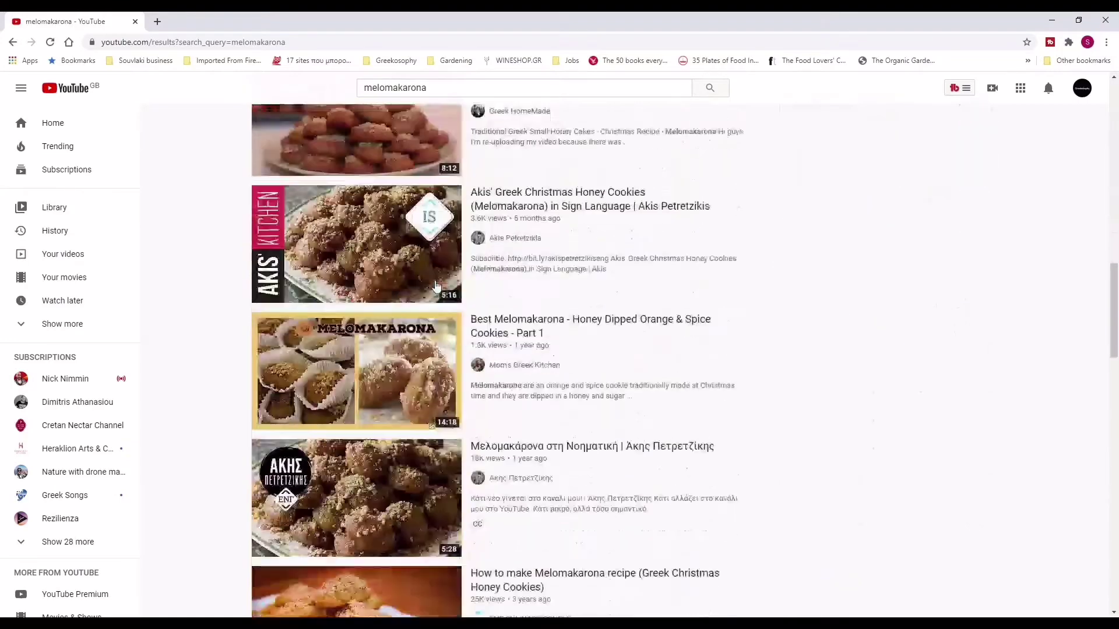
scroll(435, 285, "down", 3)
scroll(434, 285, "up", 18)
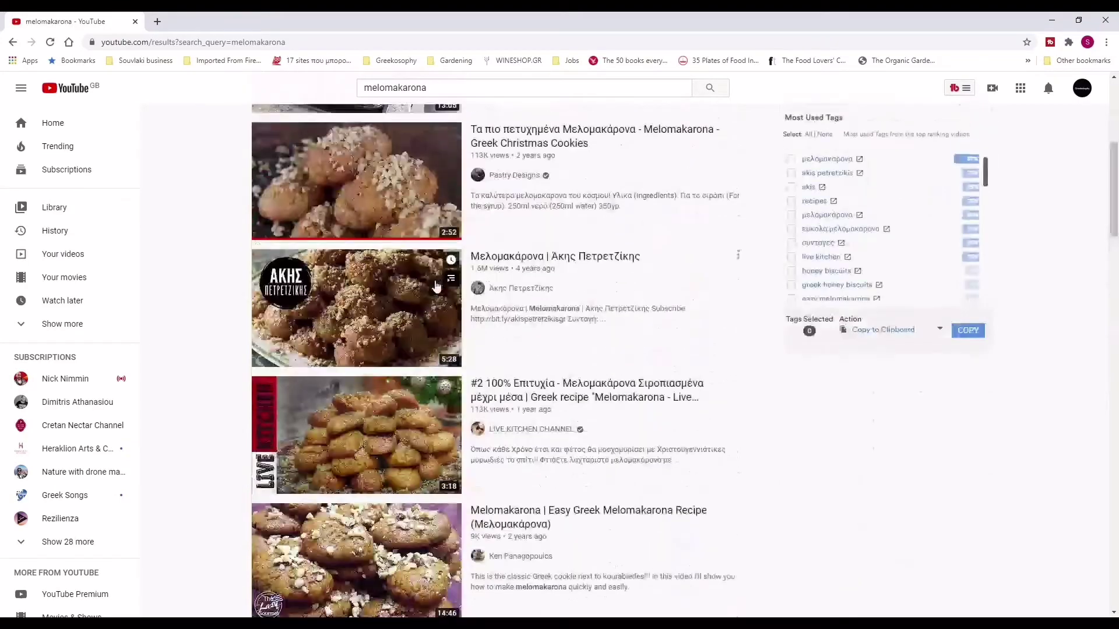
scroll(436, 285, "up", 5)
scroll(565, 277, "down", 2)
scroll(566, 276, "up", 2)
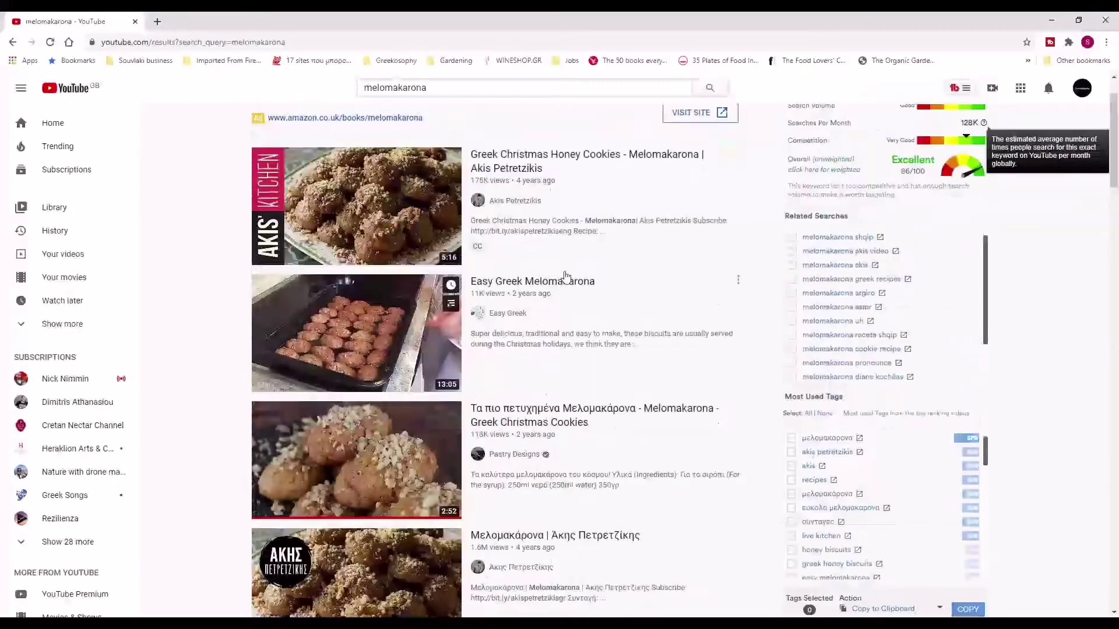
Step: Compare the top-ranking melomakarona videos again and preview the "Easy Greek Melomakarona" video
scroll(565, 277, "up", 1)
scroll(662, 300, "down", 3)
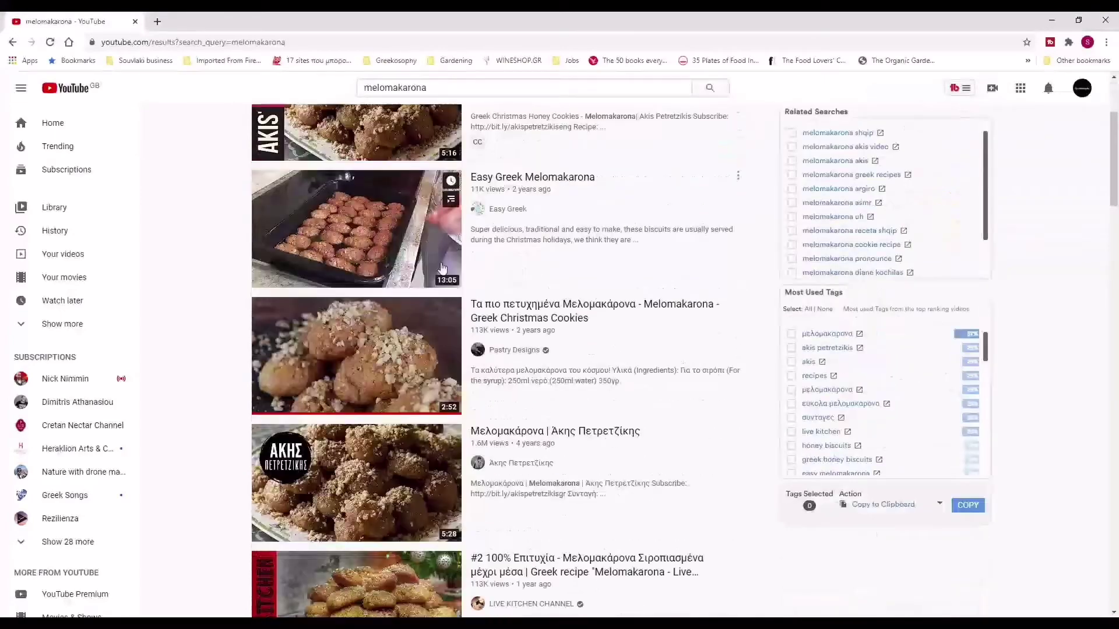
scroll(442, 267, "down", 6)
scroll(396, 316, "up", 9)
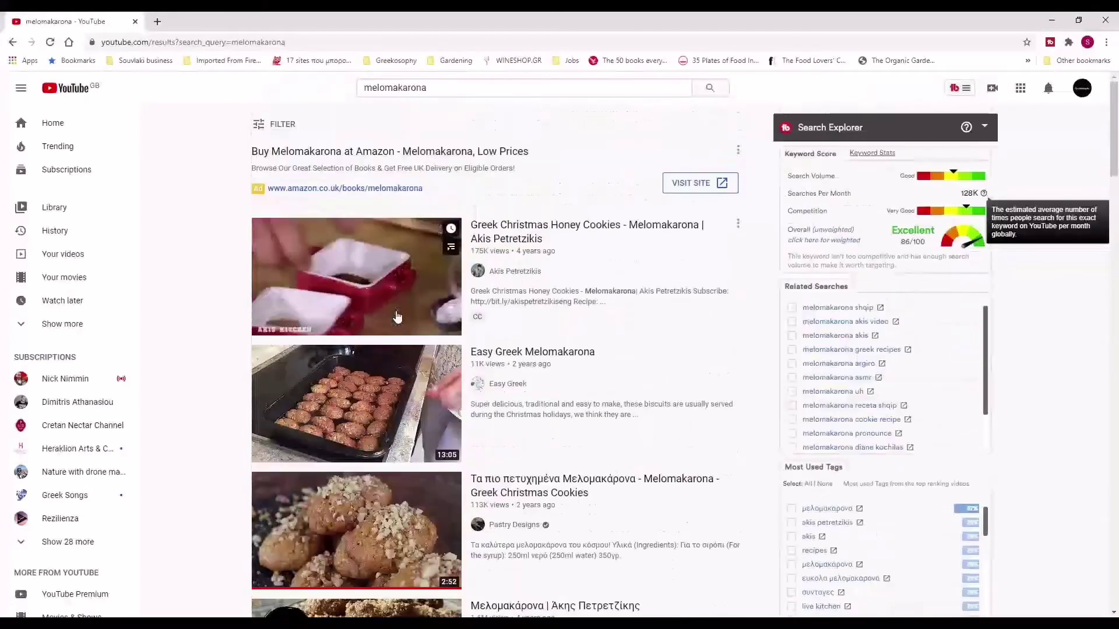
scroll(396, 317, "down", 10)
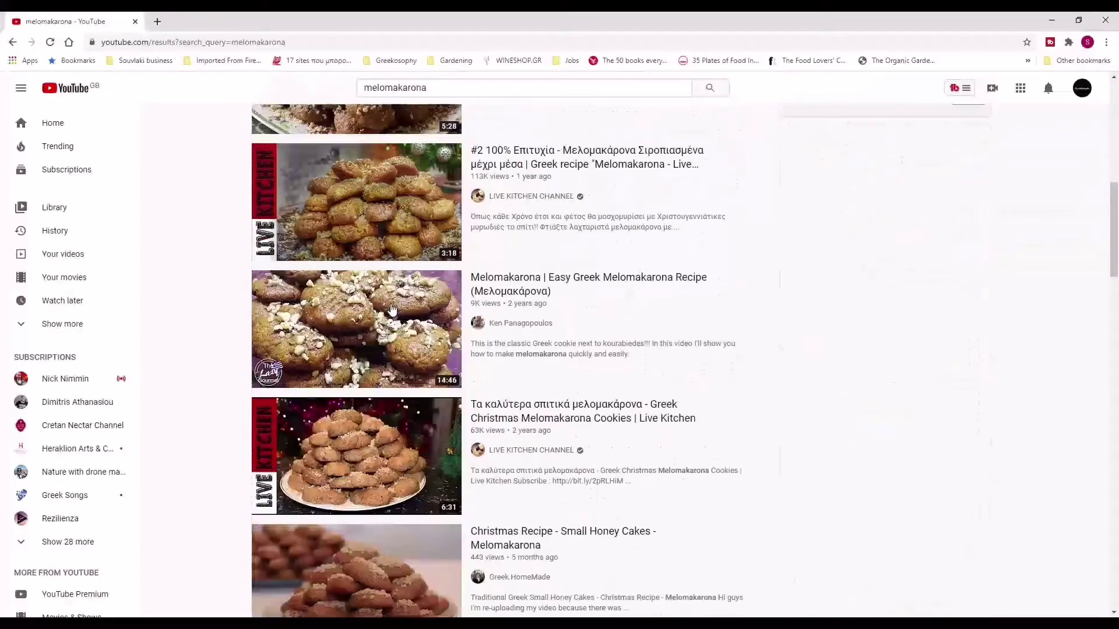
scroll(392, 309, "down", 7)
scroll(391, 309, "up", 16)
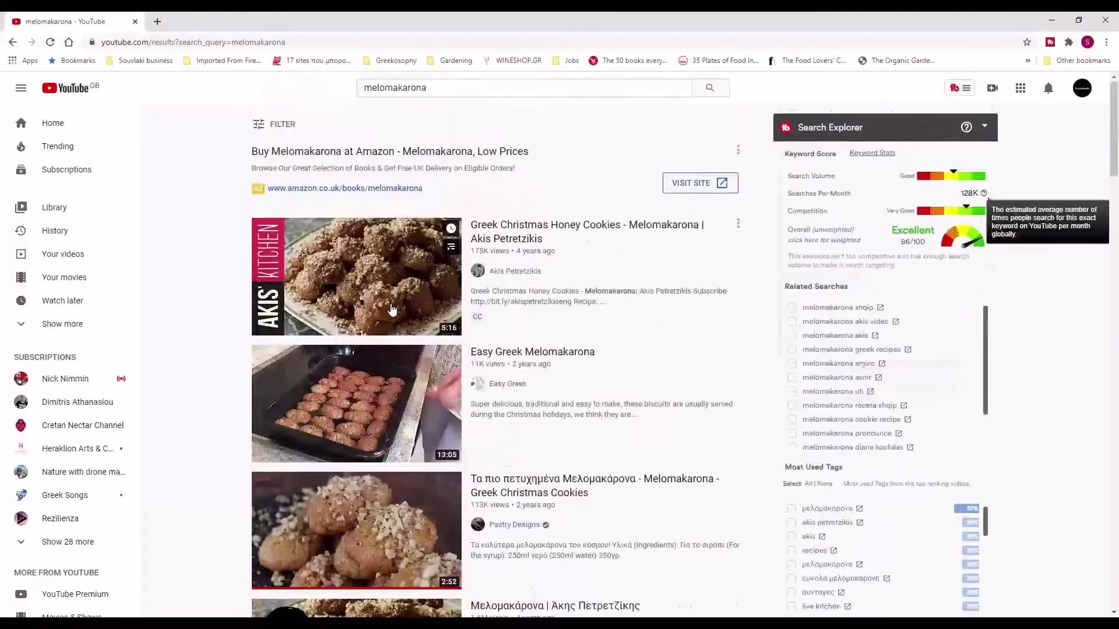
scroll(391, 309, "down", 3)
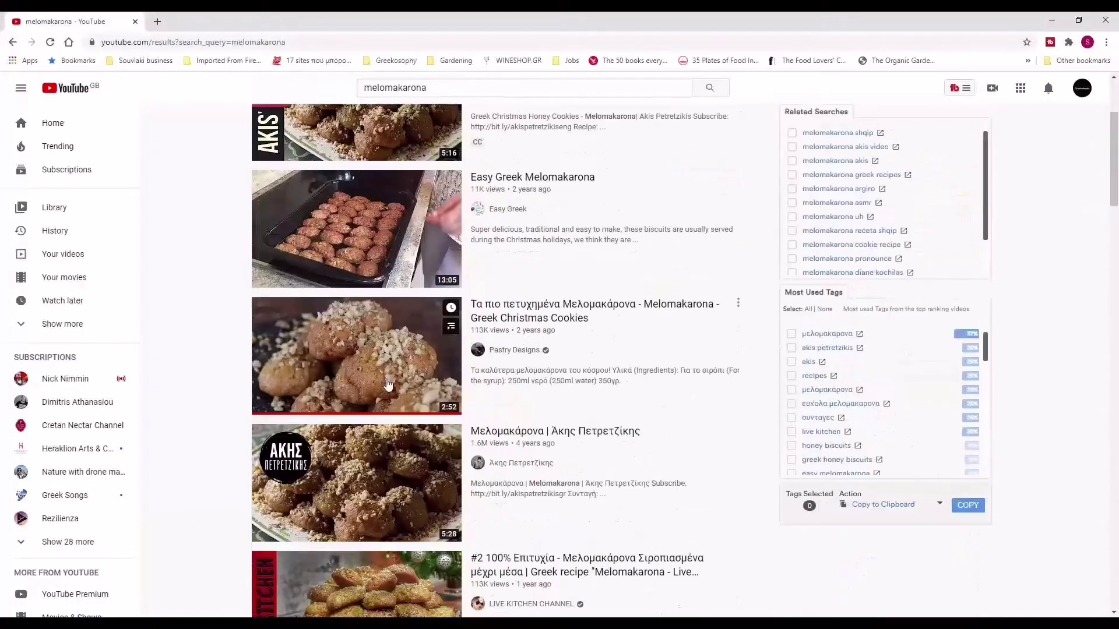
mouse_move(328, 209)
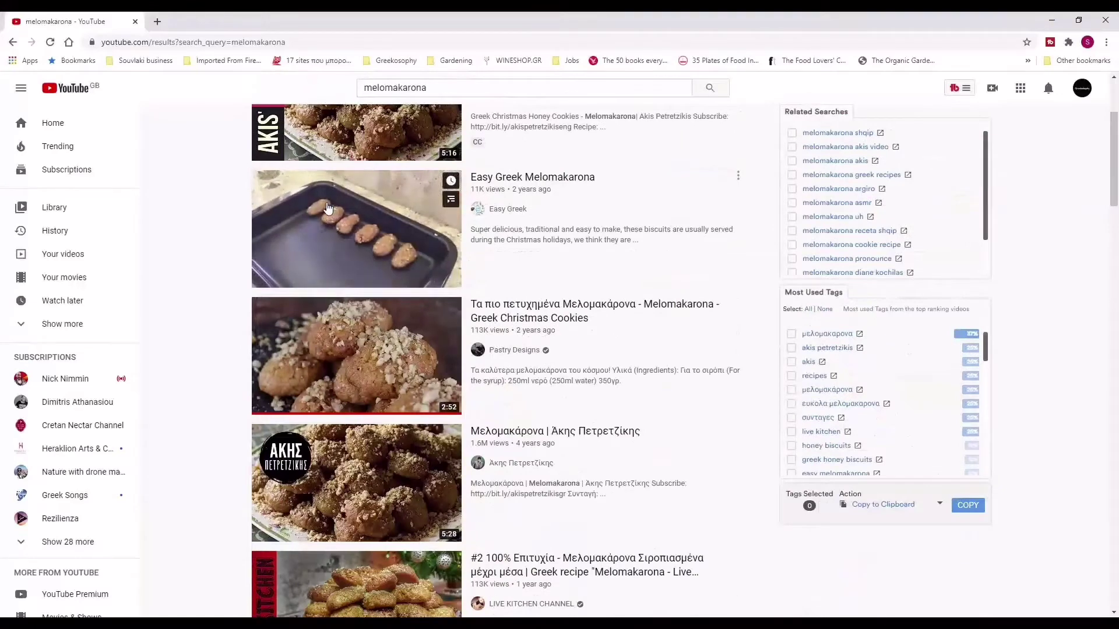
scroll(639, 279, "up", 3)
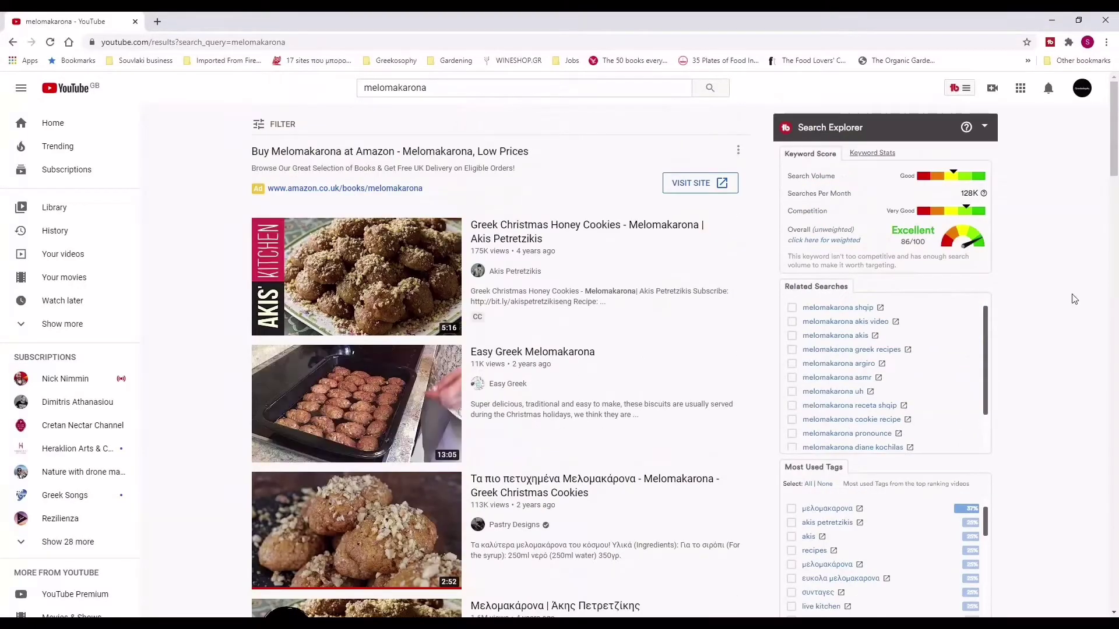
Step: Look through the lower-ranking melomakarona videos, as far as "How to make Melomakarona recipe"
scroll(476, 306, "down", 7)
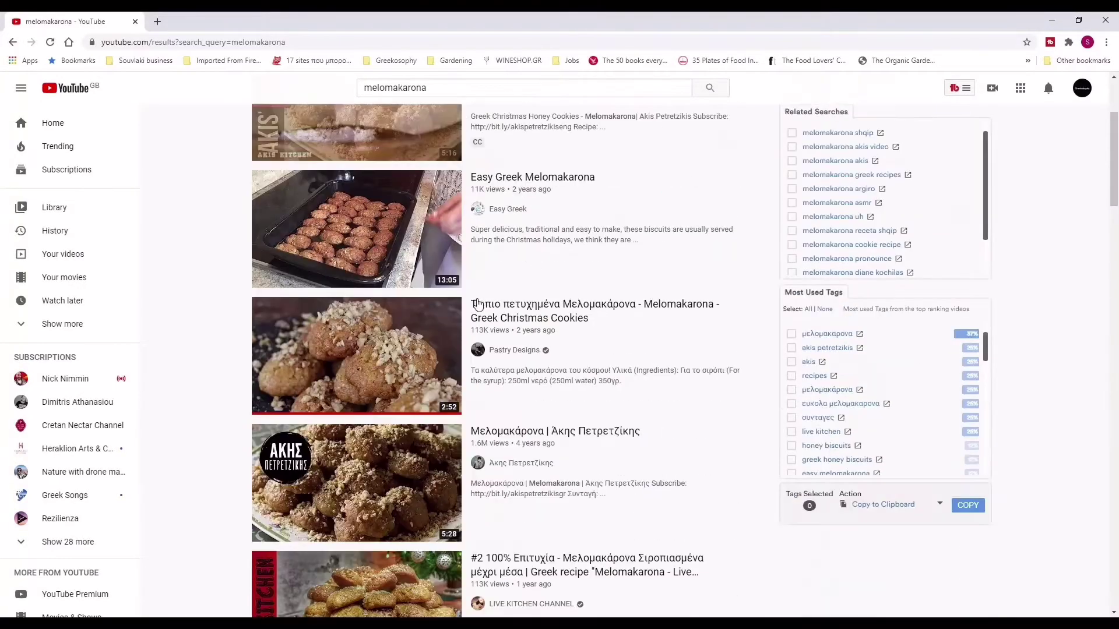
scroll(477, 306, "down", 15)
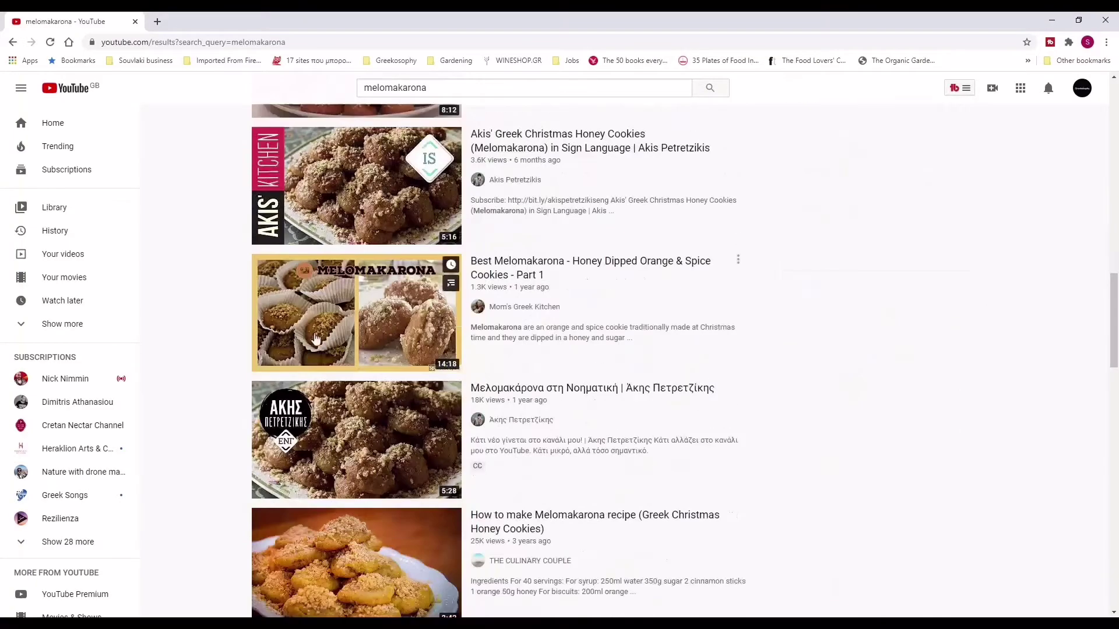
scroll(343, 338, "down", 3)
scroll(350, 291, "up", 16)
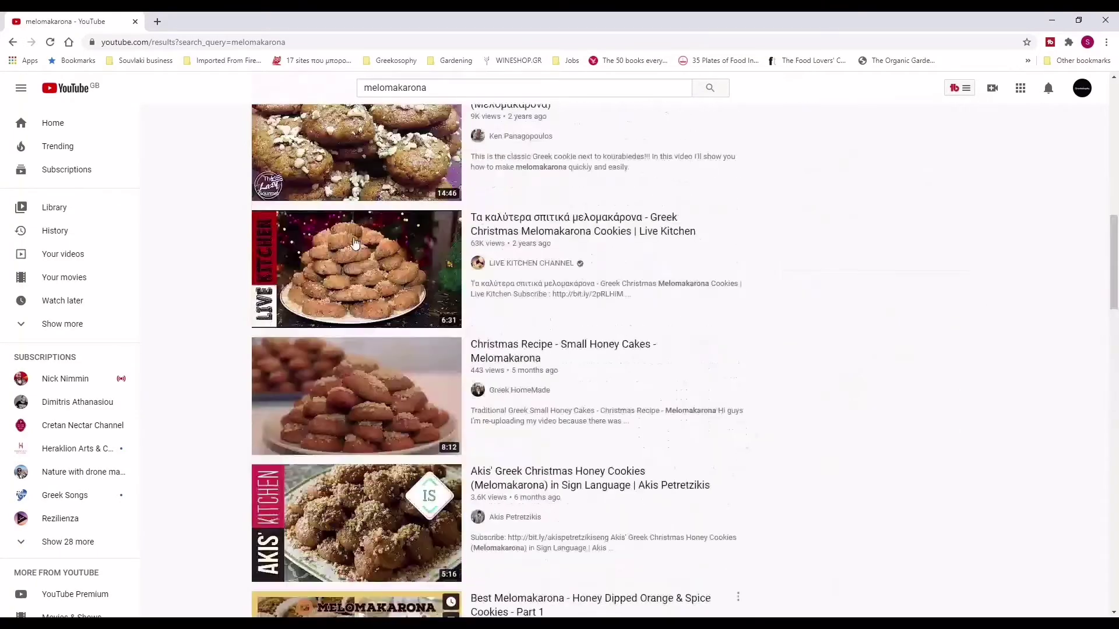
scroll(355, 243, "up", 2)
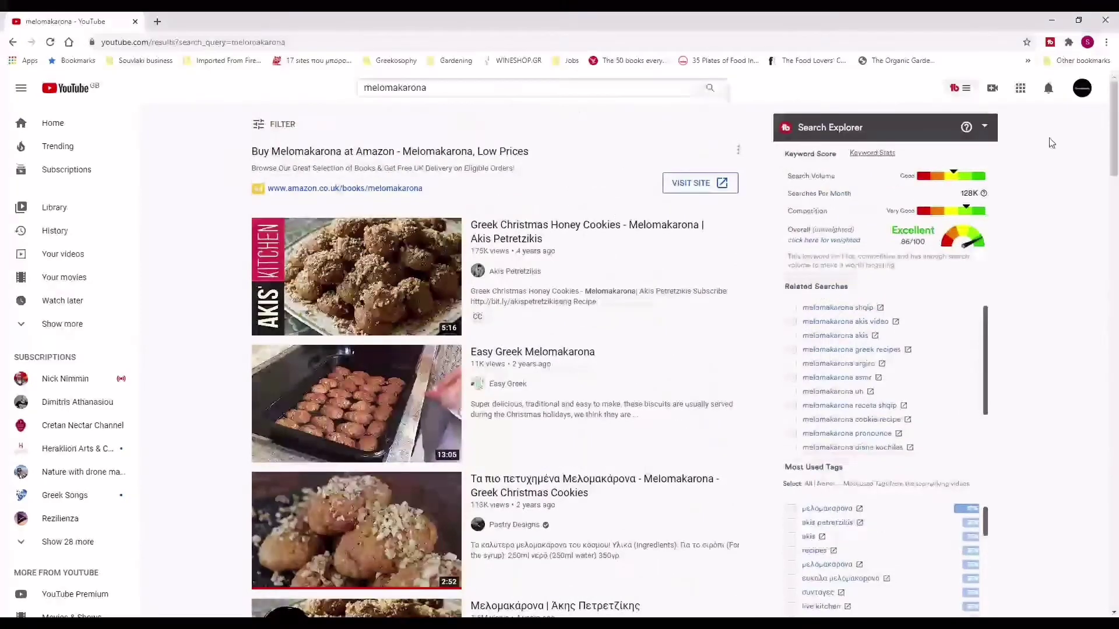
Step: Explore the keyword "melomakarona" in TubeBuddy's Keyword Explorer and show the actions available for it
left_click(961, 87)
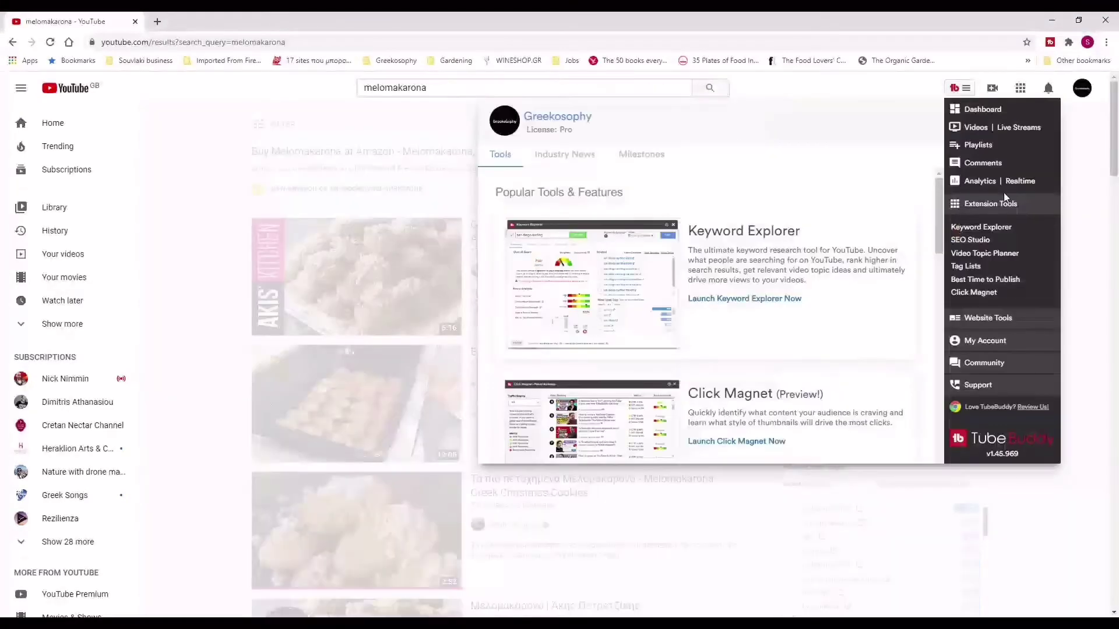
left_click(1001, 230)
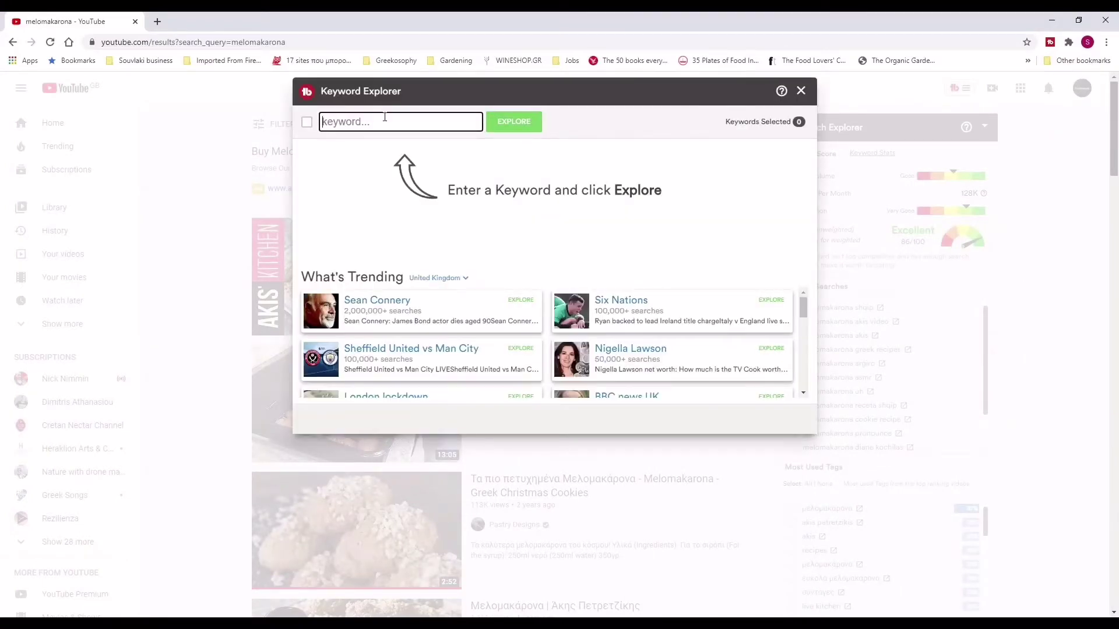
type("melomakarona")
left_click(514, 120)
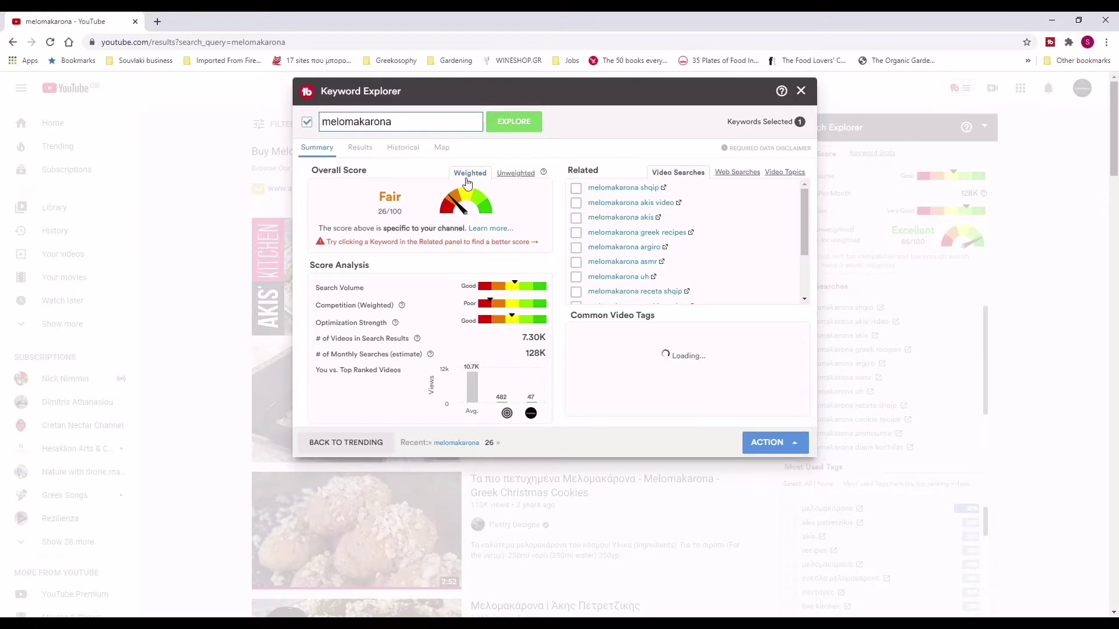
left_click(797, 444)
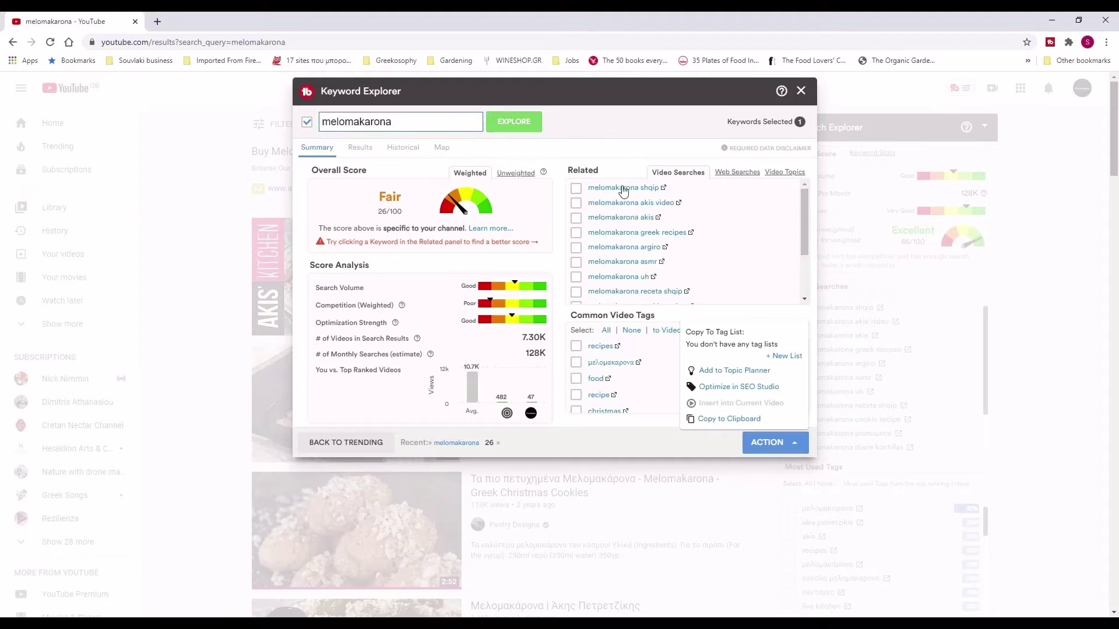
Step: Review the related video searches for melomakarona and explore the suggestion "melomakarona greek recipes"
scroll(622, 191, "down", 3)
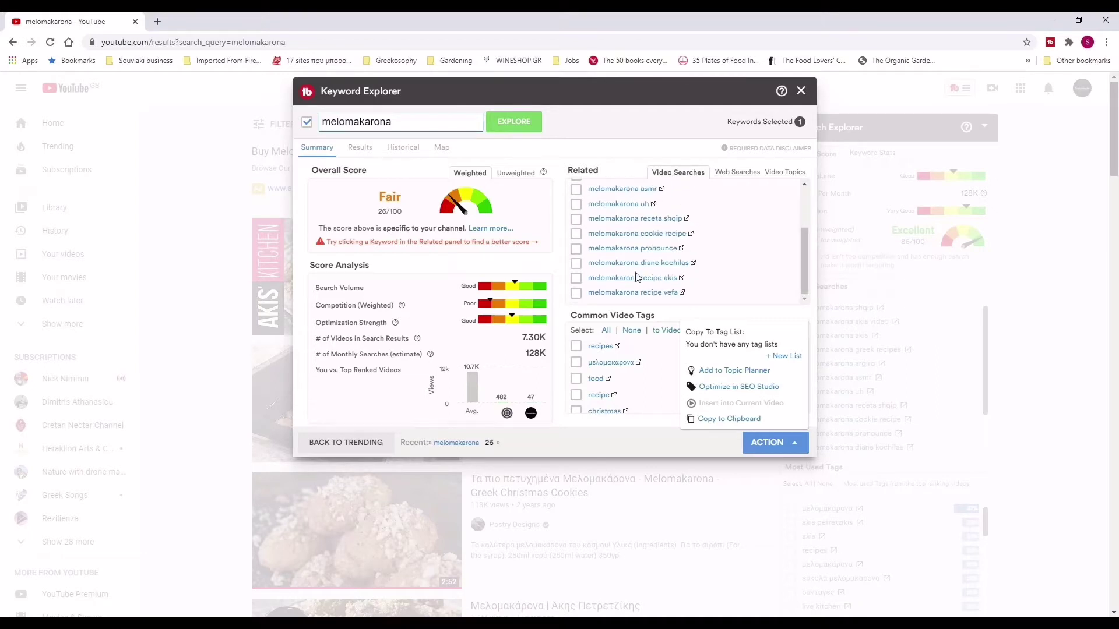
scroll(637, 277, "up", 1)
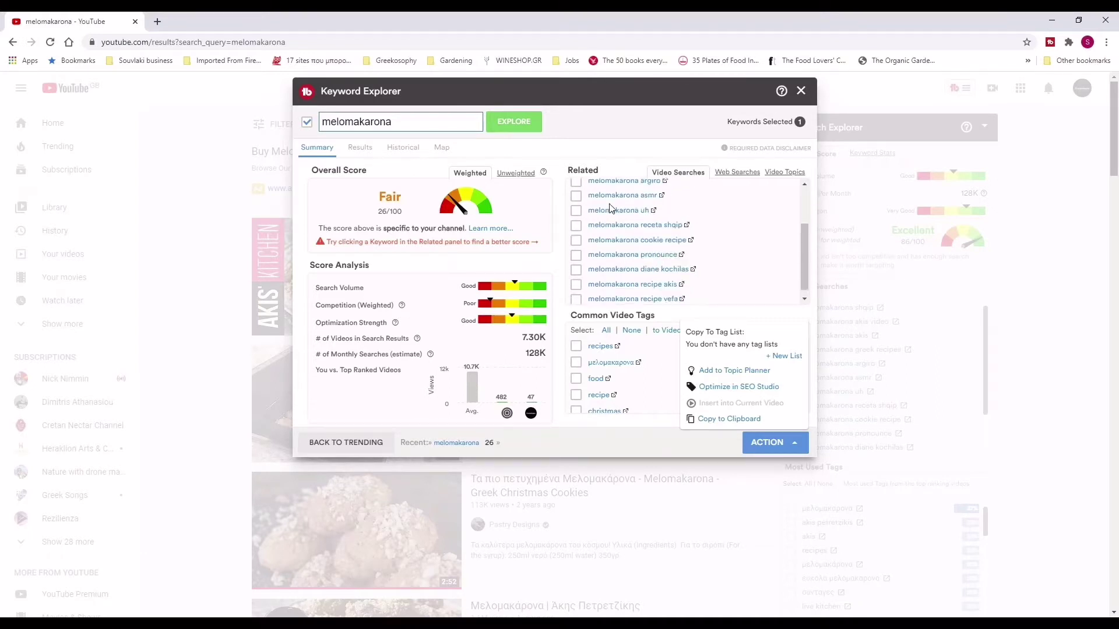
scroll(705, 280, "up", 3)
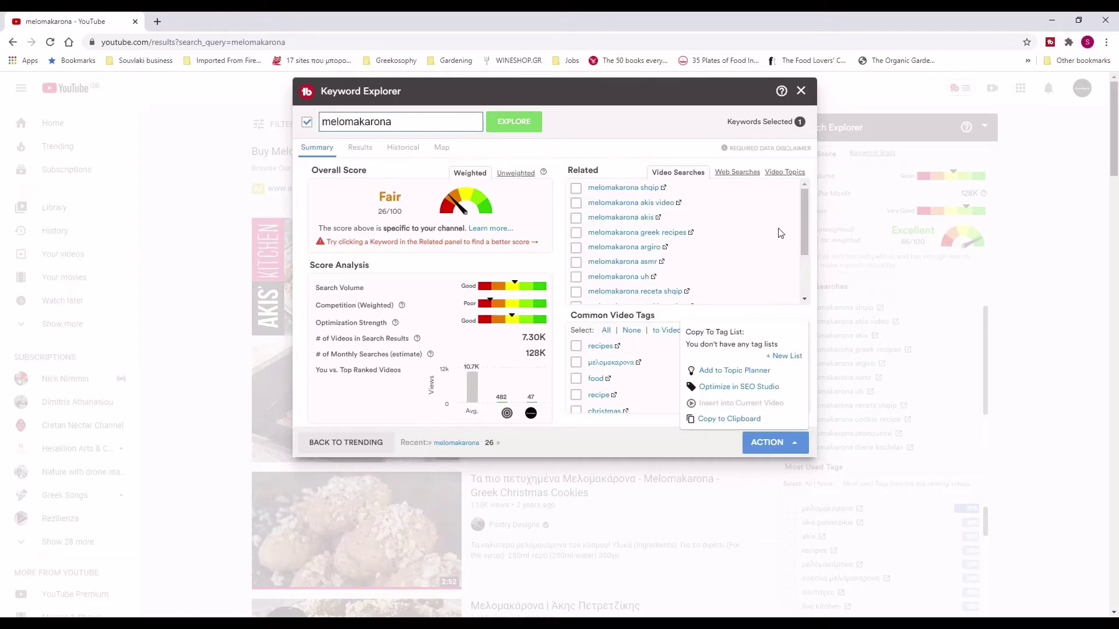
scroll(746, 225, "down", 1)
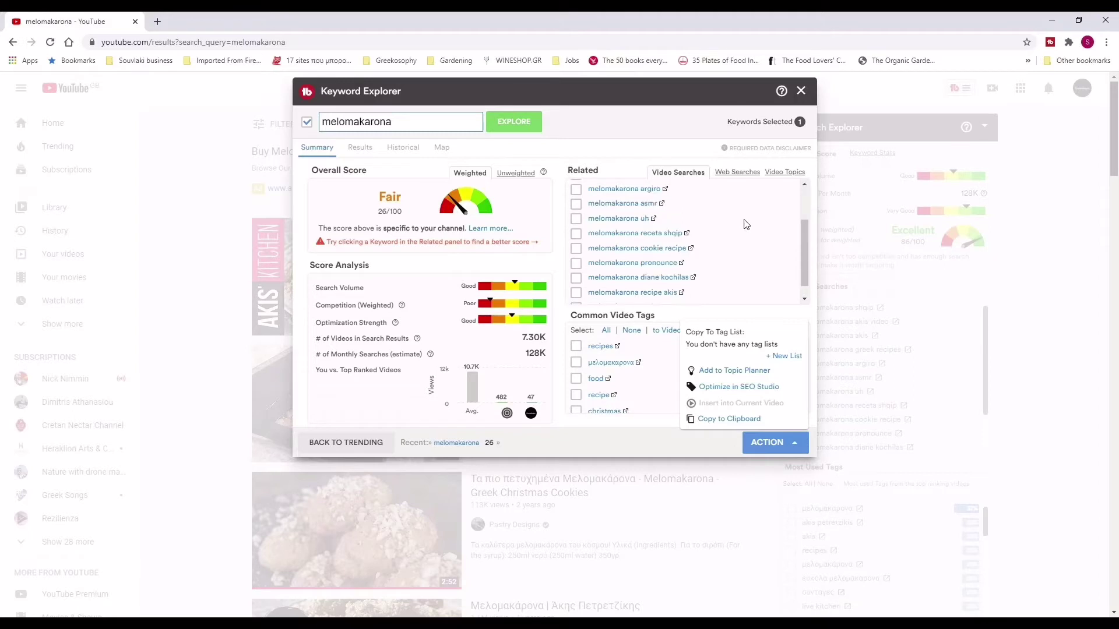
scroll(746, 224, "up", 1)
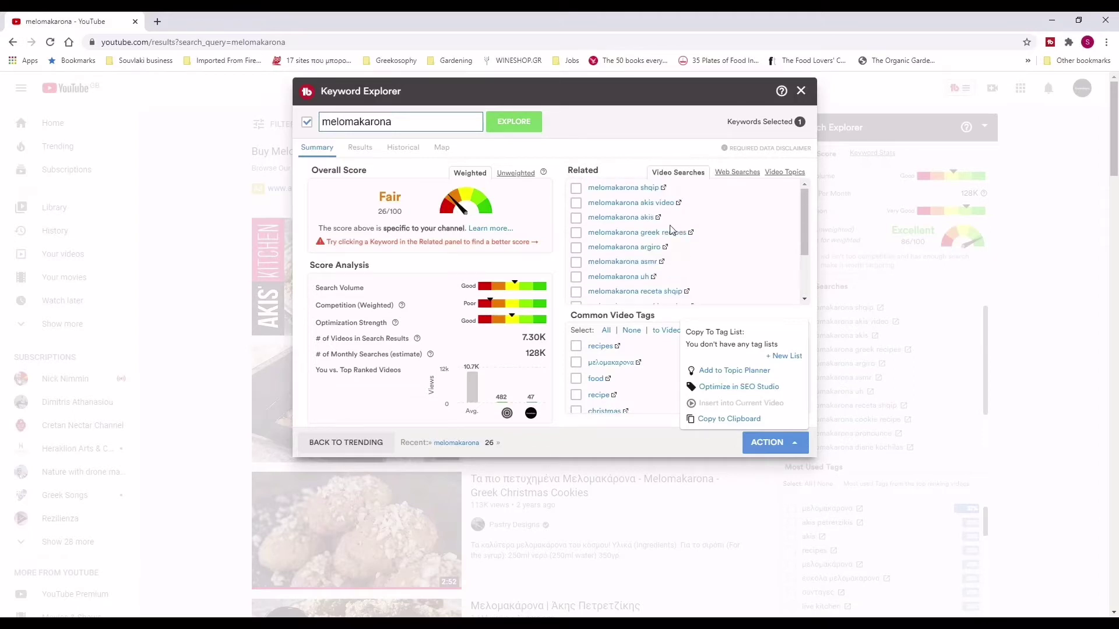
left_click(627, 236)
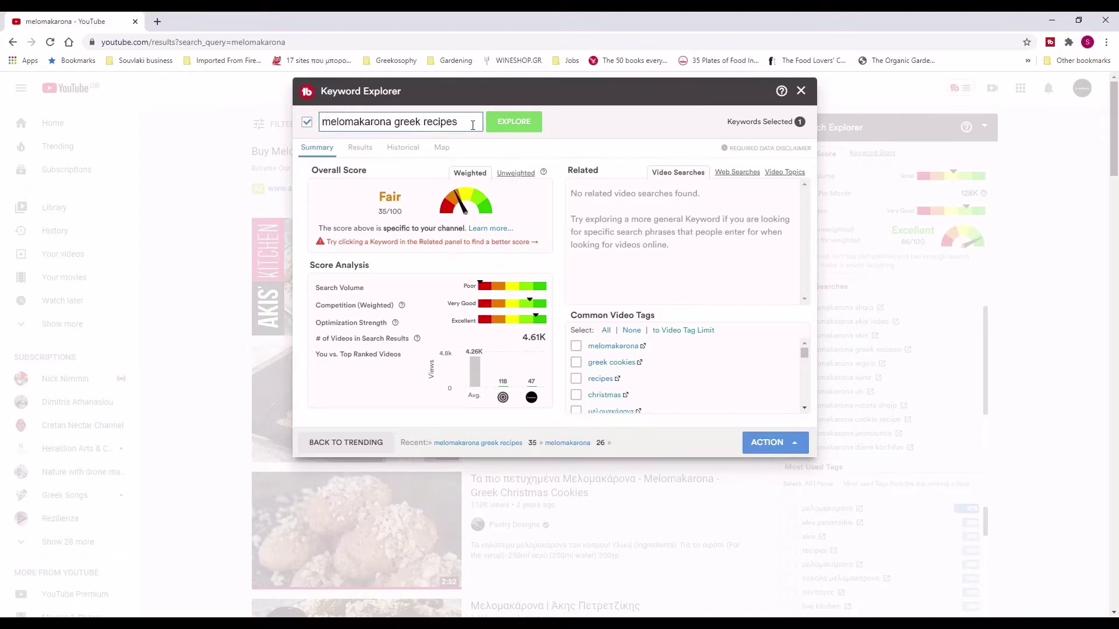
Step: Replace the keyword with "how to make melomakarona" and explore it
left_click_drag(460, 124, 316, 124)
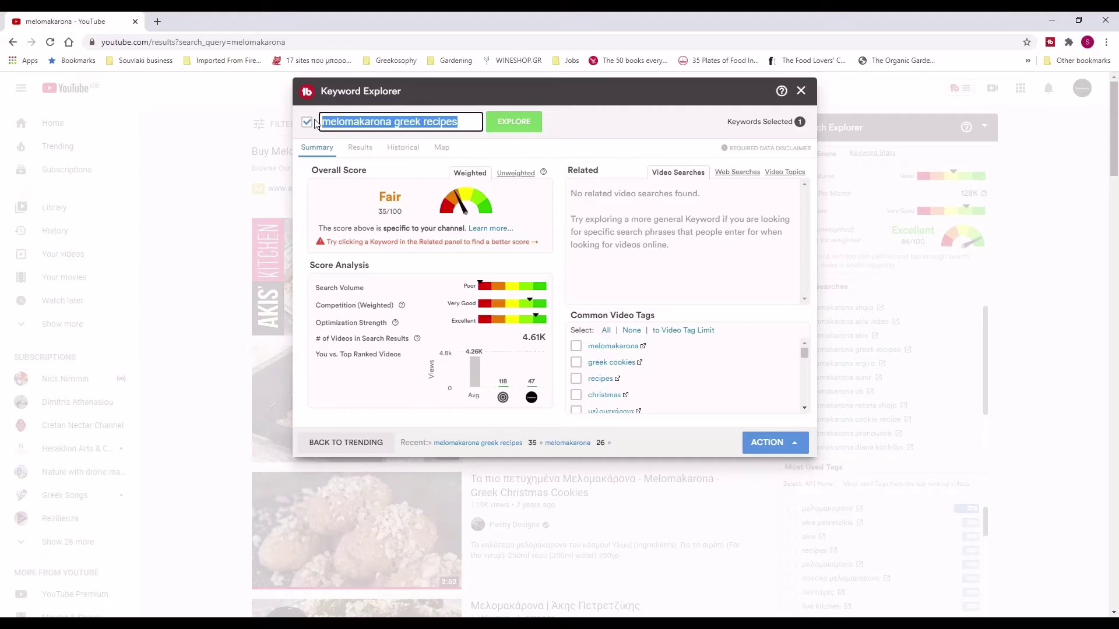
type("h")
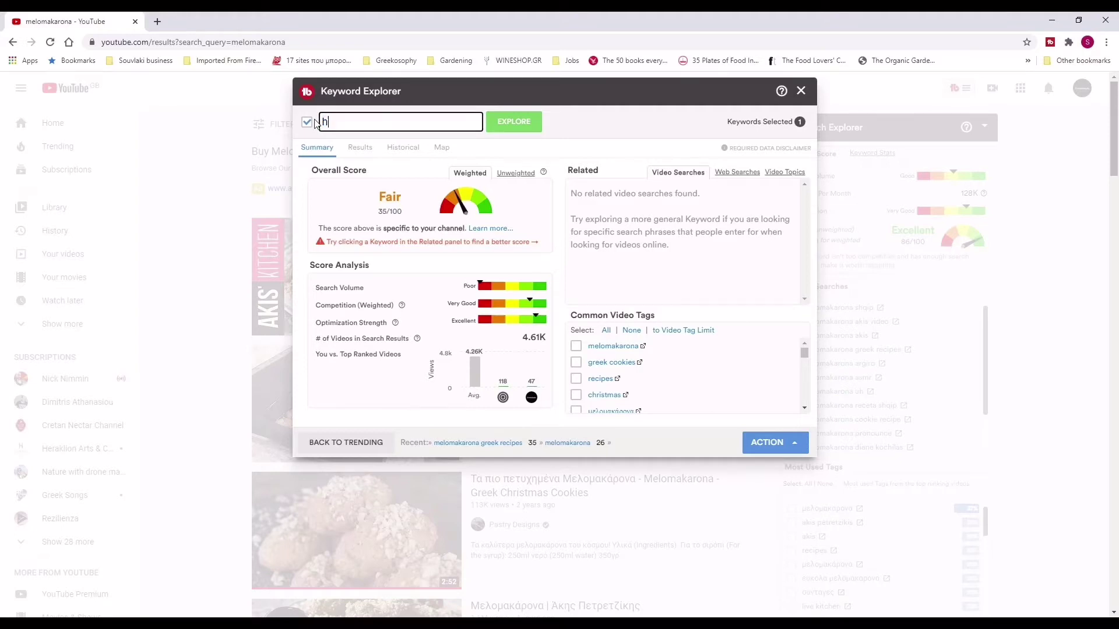
type("o to make")
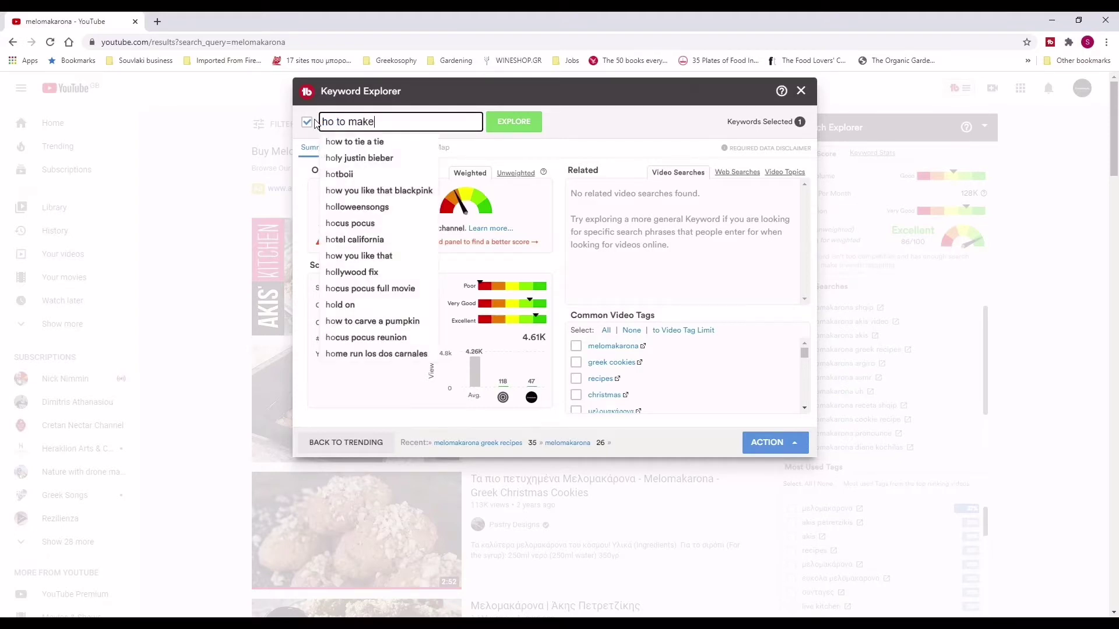
key("BackSpace")
key("BackSpace")
type("w to make ")
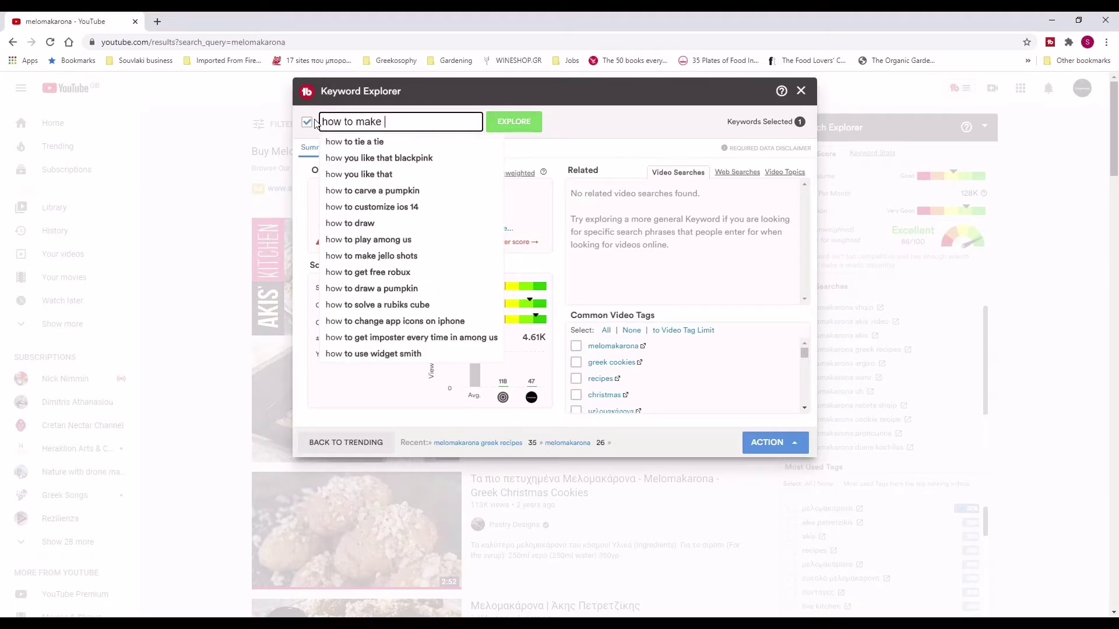
type("melomakarona")
left_click(514, 121)
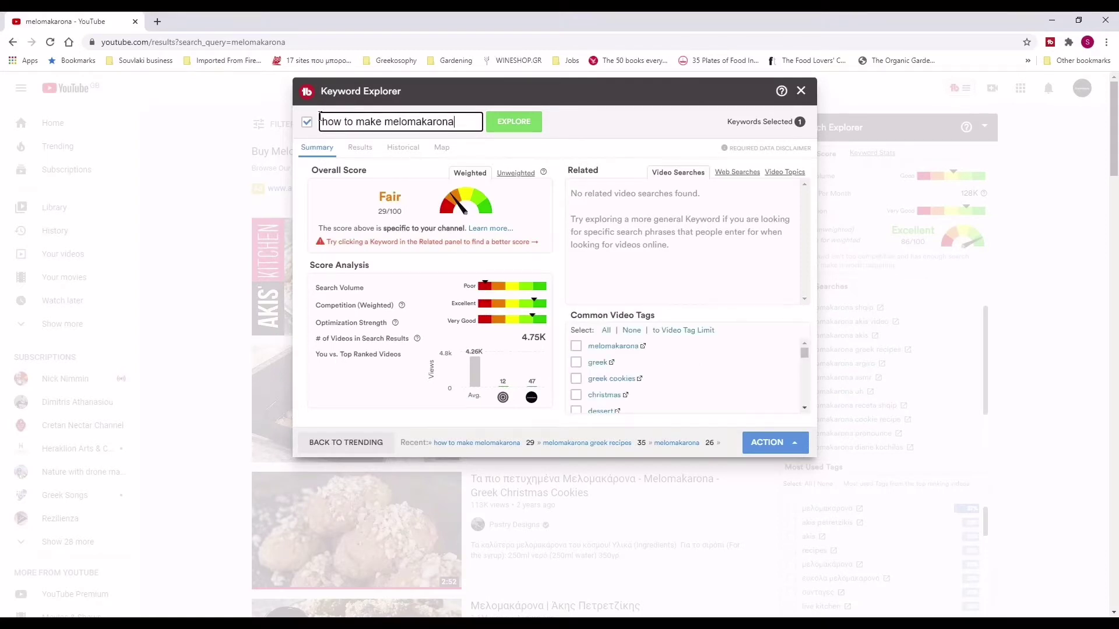
Step: Explore the keyword "xmas recipes", followed by the more specific phrase "xmas recipes easy"
left_click_drag(455, 123, 308, 120)
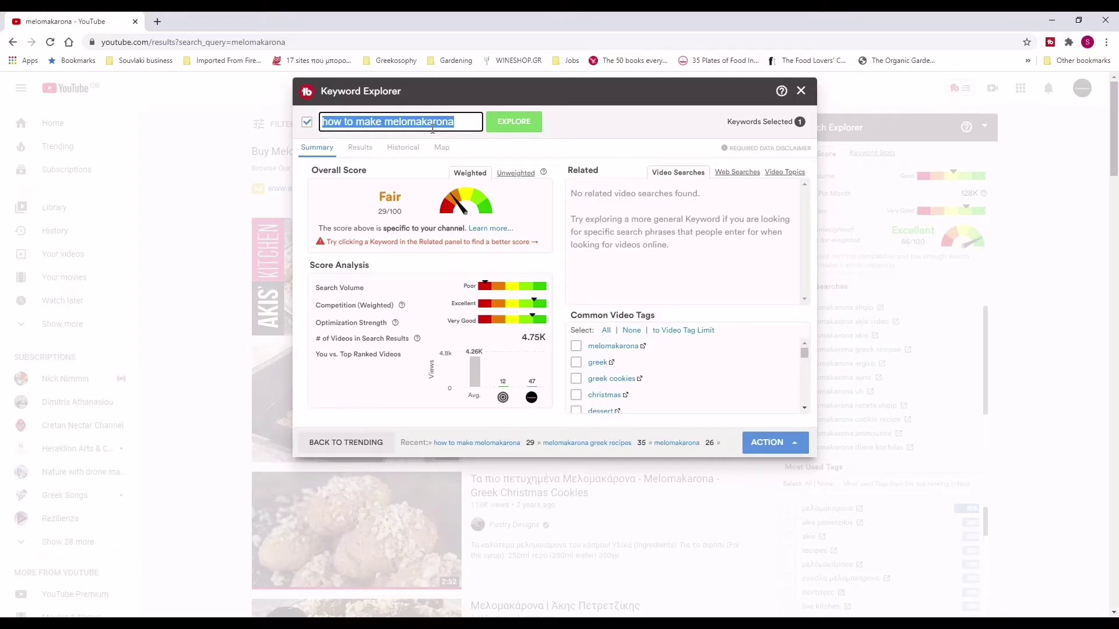
type("xmas ")
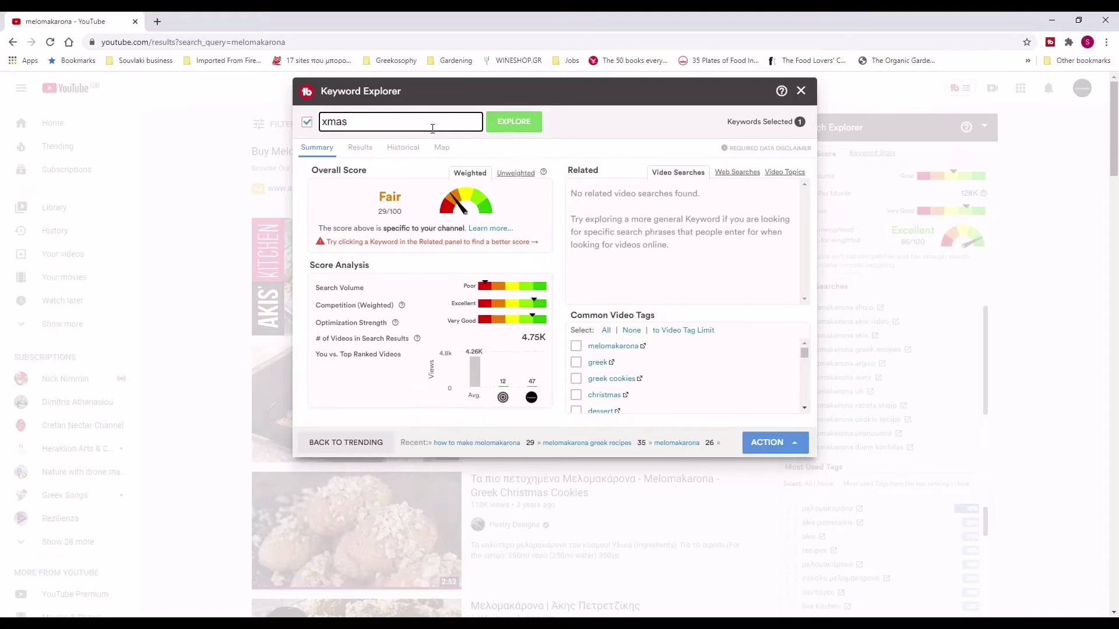
type("recipes")
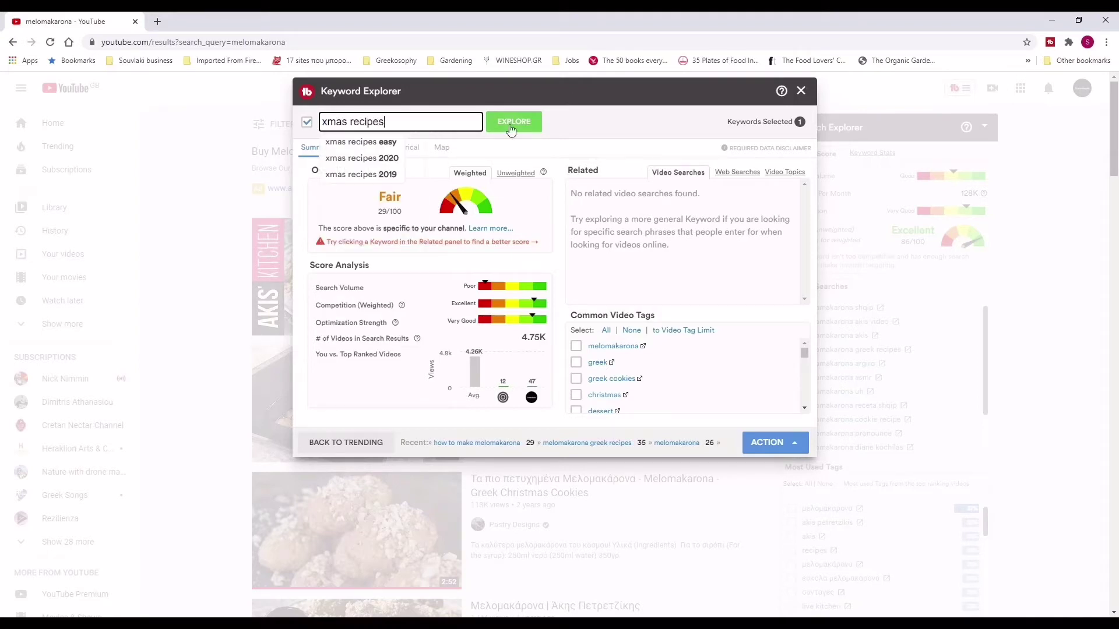
left_click(511, 128)
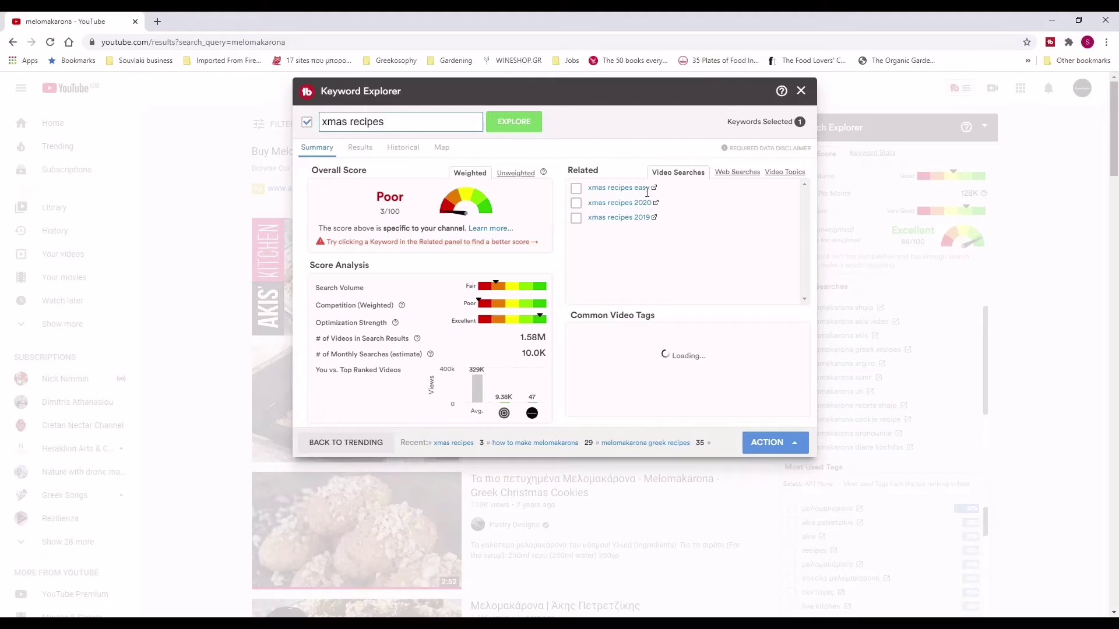
left_click(402, 123)
type("easy")
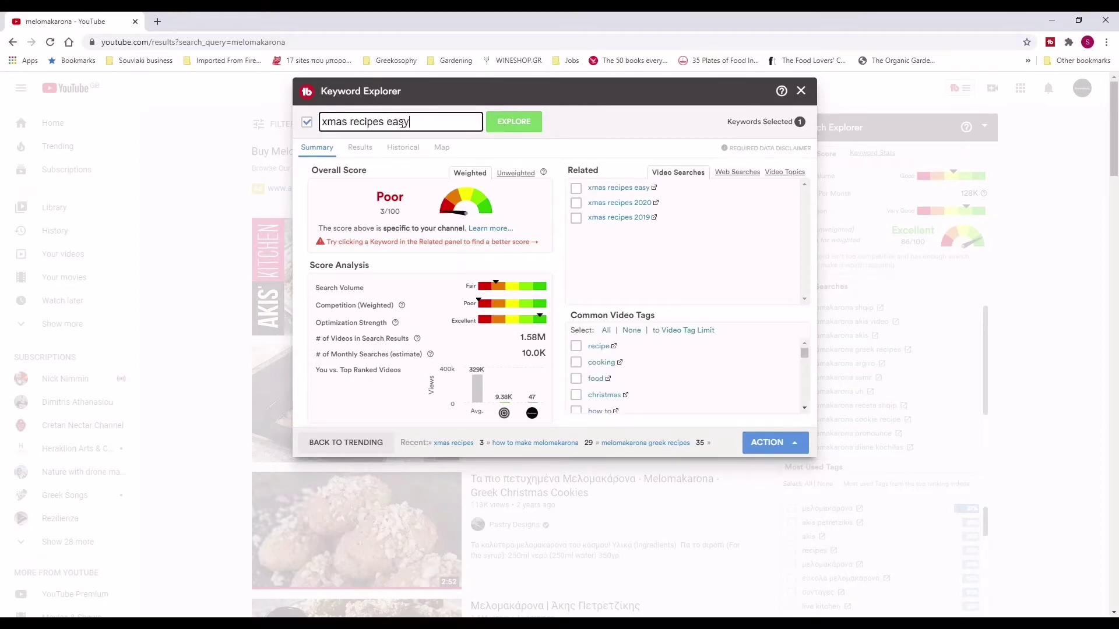
left_click(527, 130)
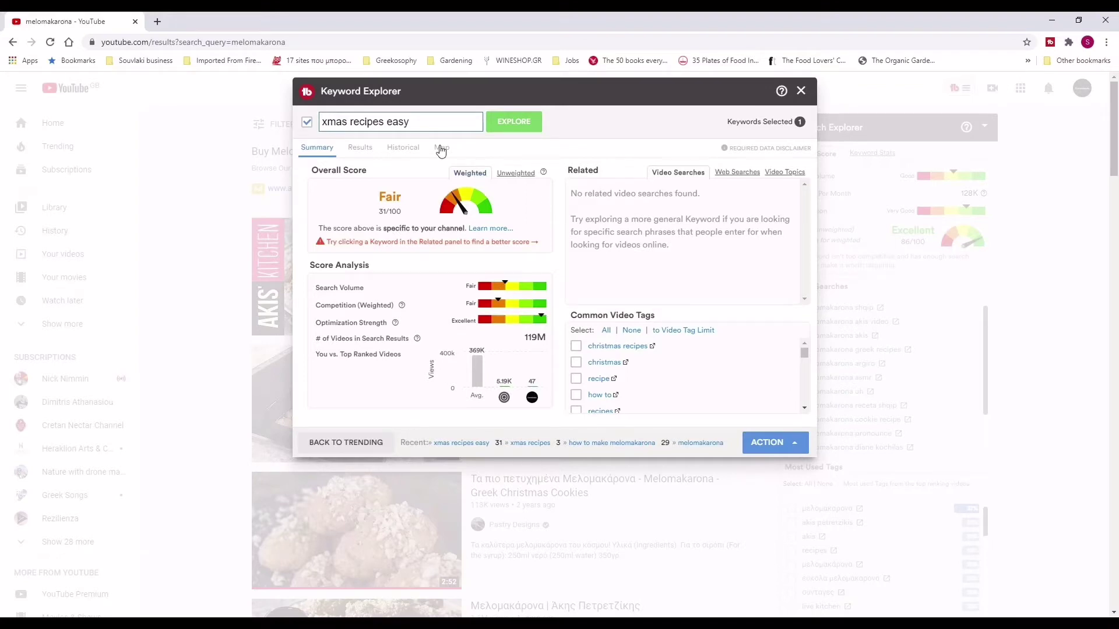
Step: Explore the keyword "greek xmas recipes", followed by its singular form "greek xmas recipe"
left_click(418, 125)
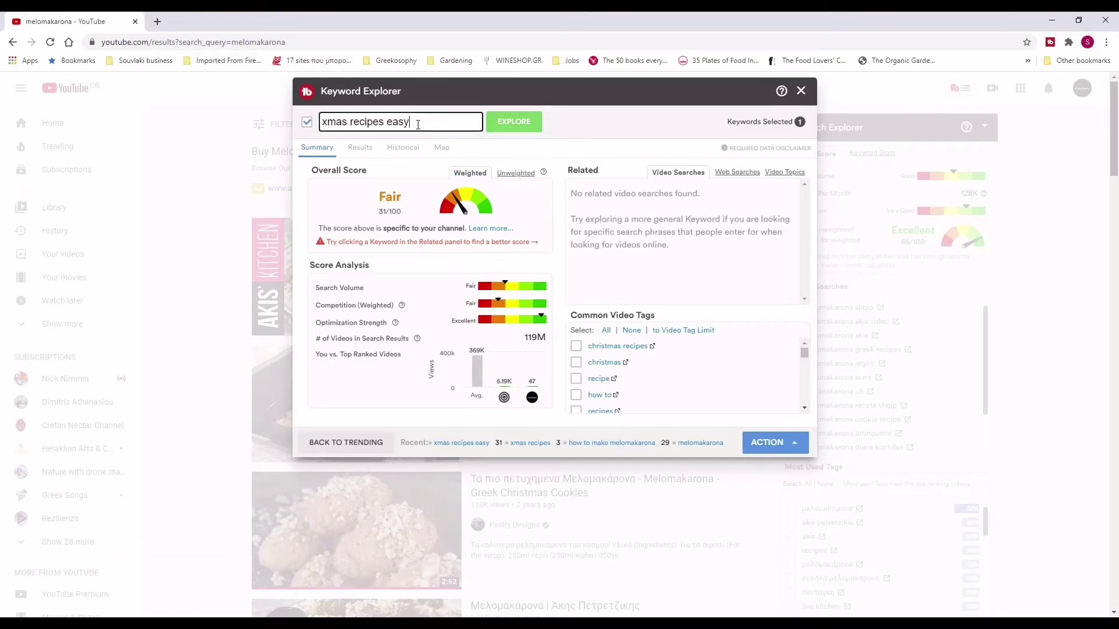
key("BackSpace")
key("BackSpace")
key("BackSpace")
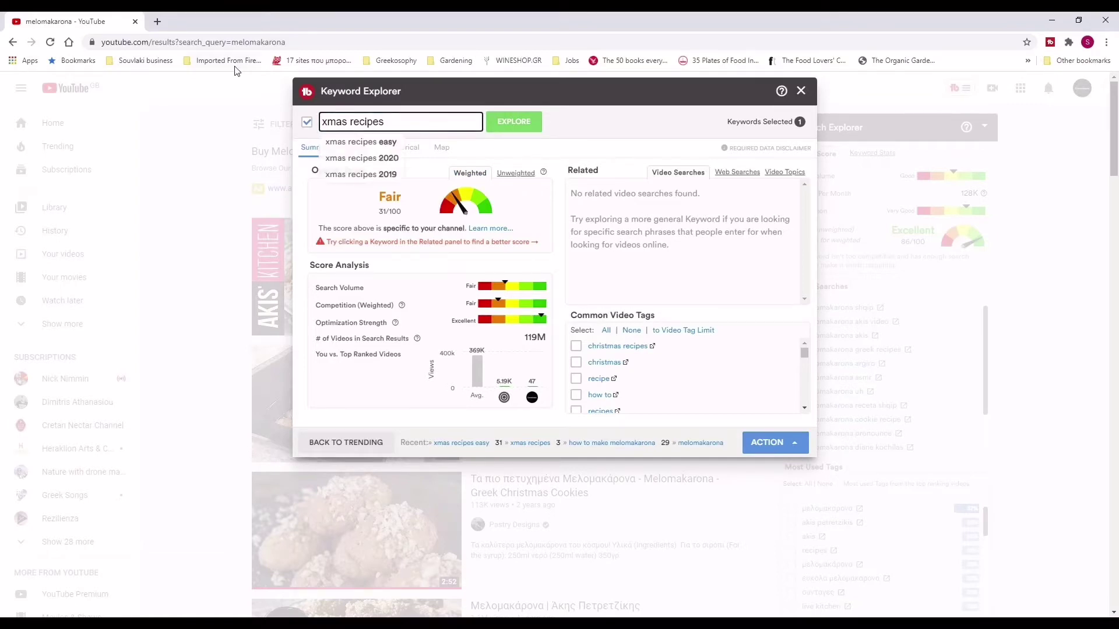
type("greek")
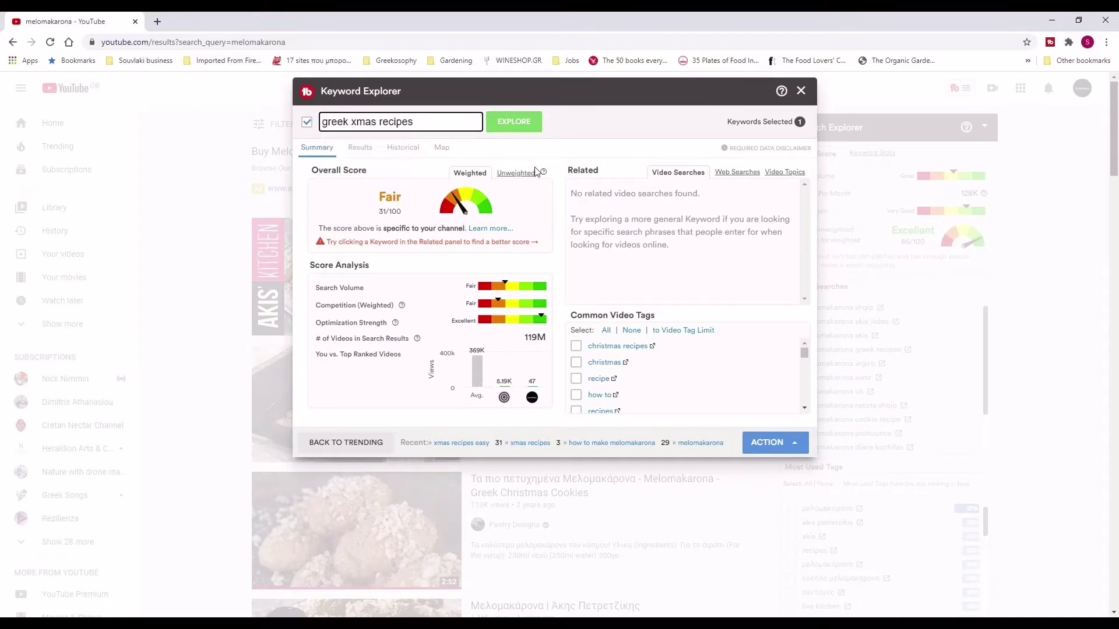
left_click(513, 124)
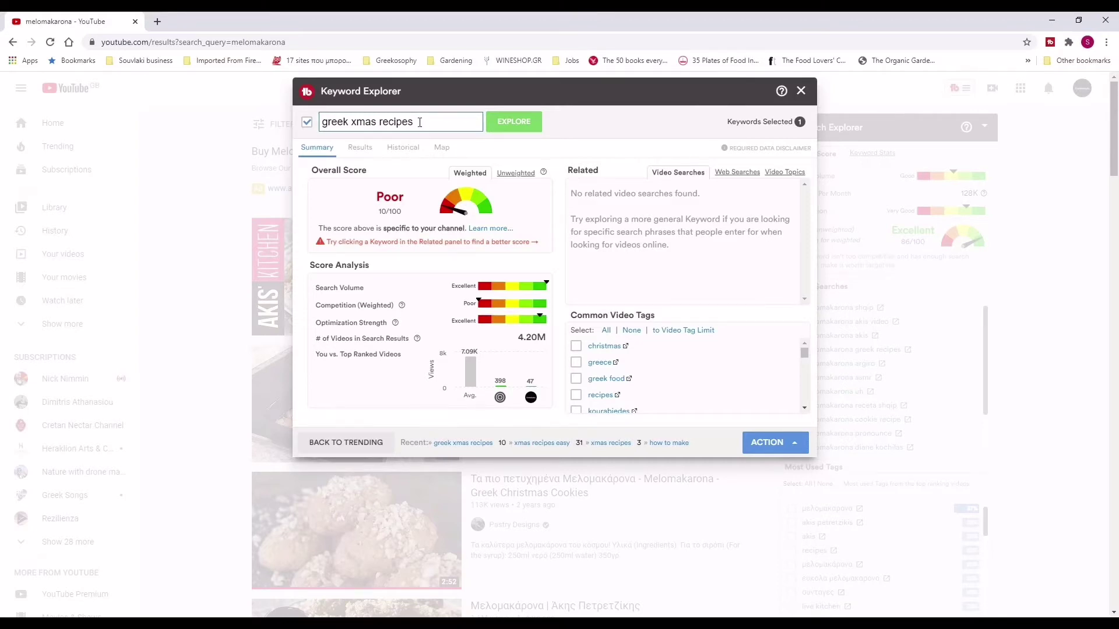
left_click(419, 123)
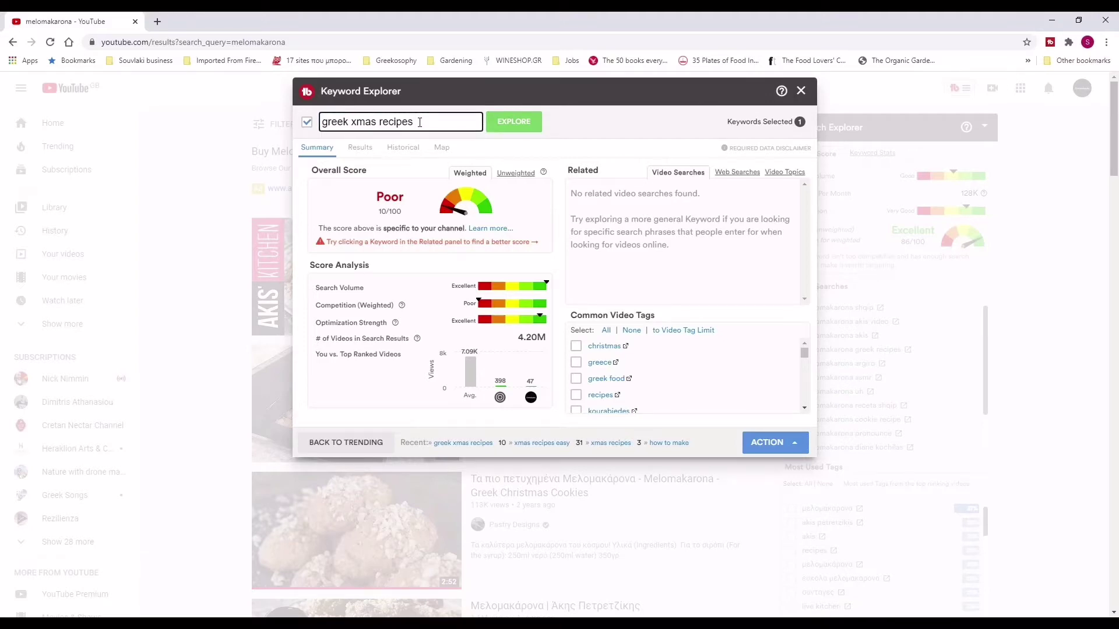
key("BackSpace")
left_click(514, 123)
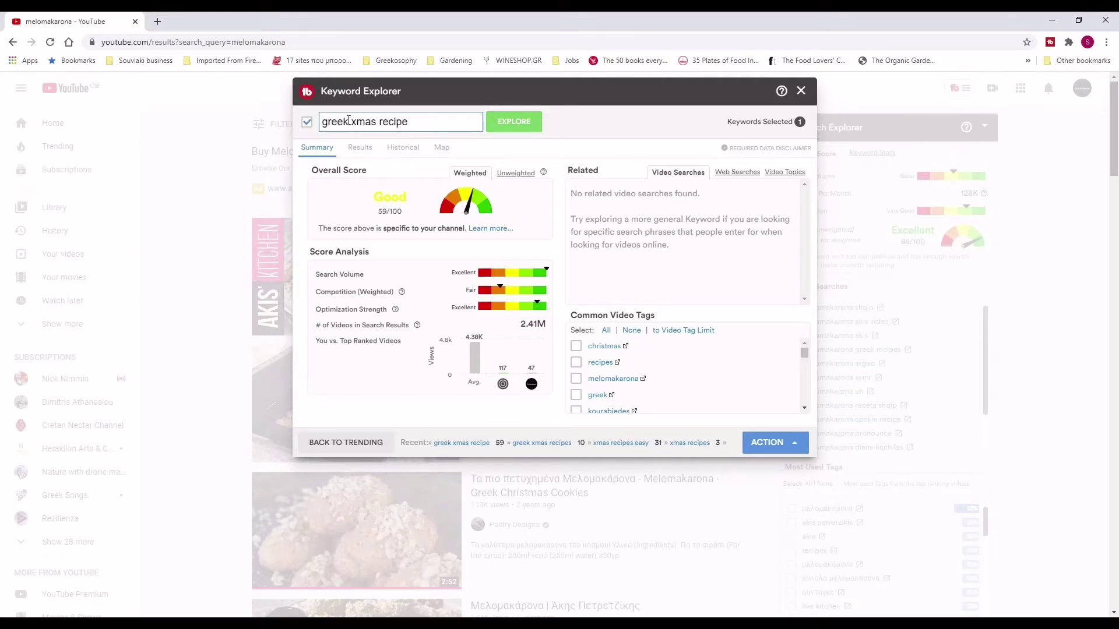
Step: Replace "xmas" with "christmas" in the phrase and explore "greek christmas recipe"
left_click(413, 125)
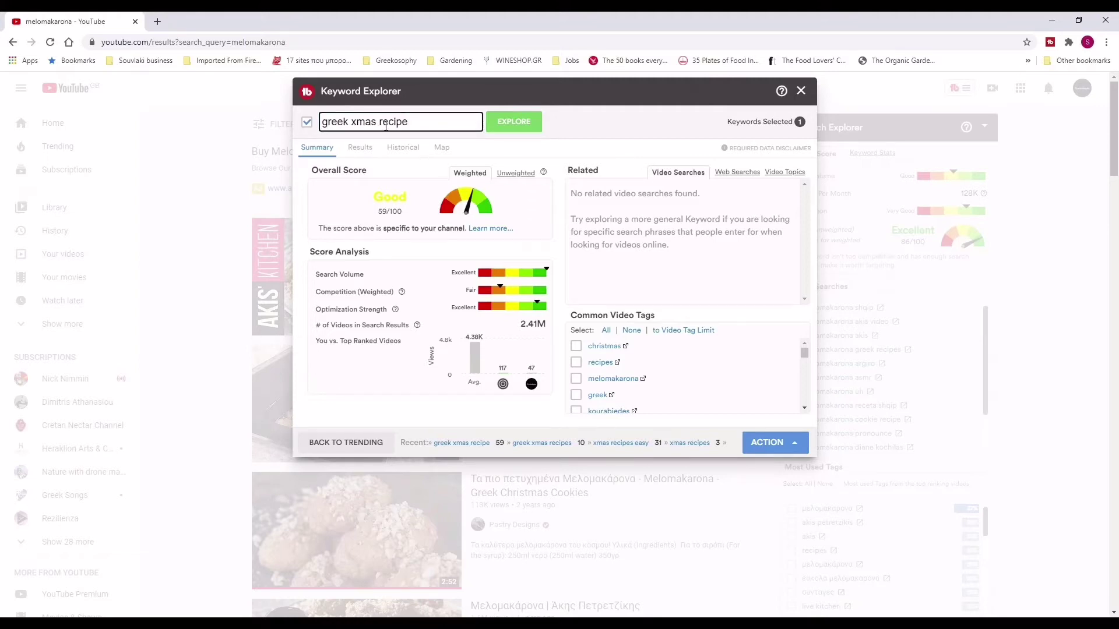
left_click(352, 125)
key("BackSpace")
key("BackSpace")
key("BackSpace")
key("BackSpace")
type("chris")
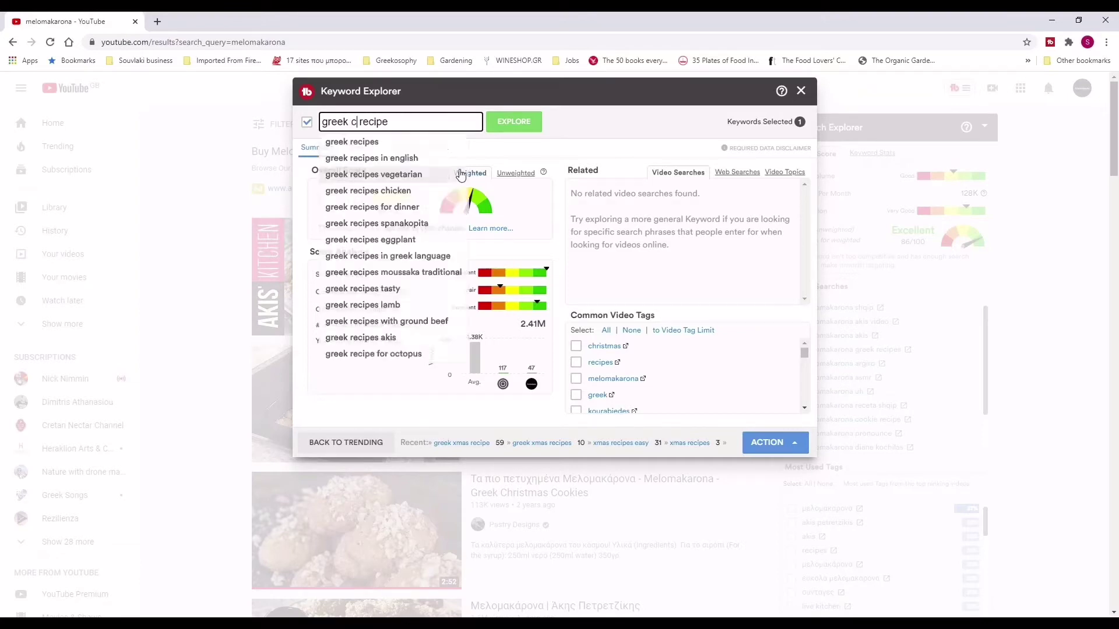
type("tmas")
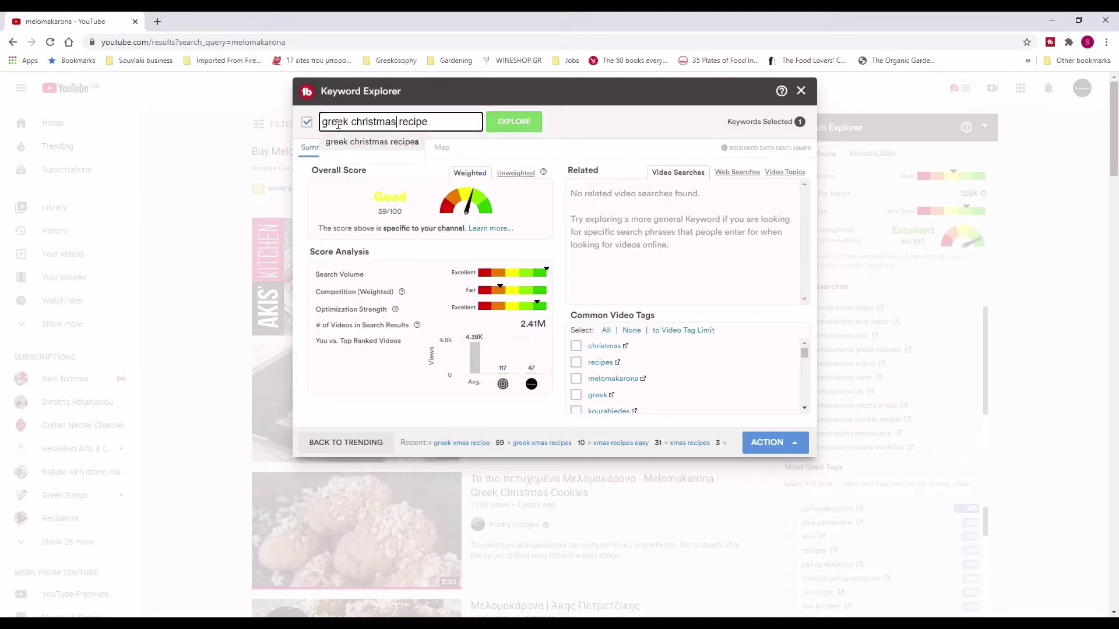
left_click(505, 123)
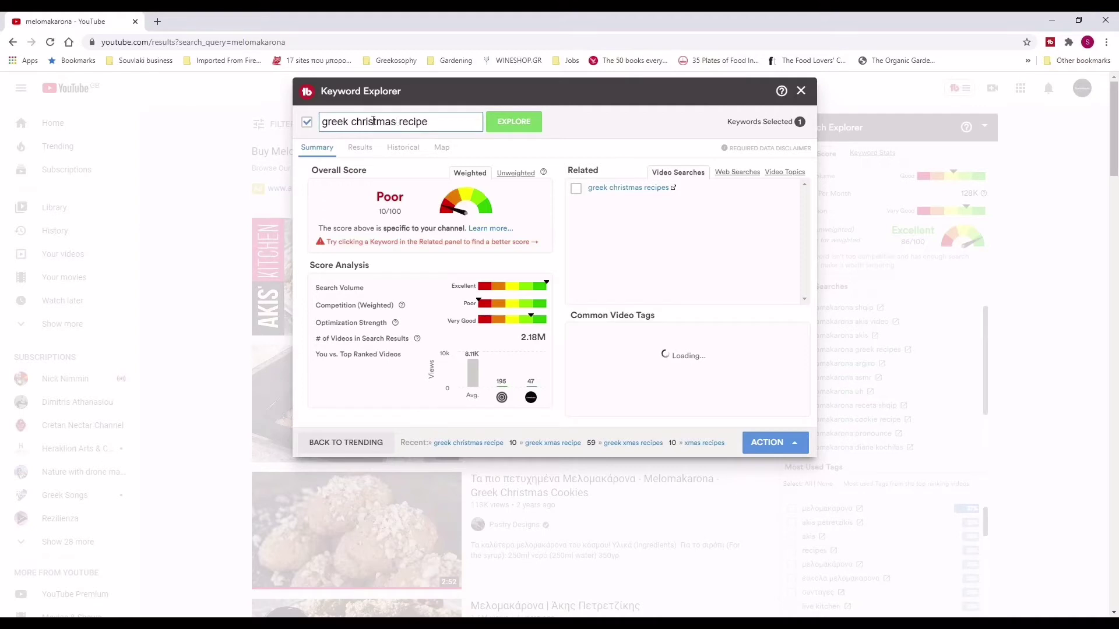
Step: Change "christmas" back to "xmas" and explore "greek xmas recipe" again
double_click(374, 121)
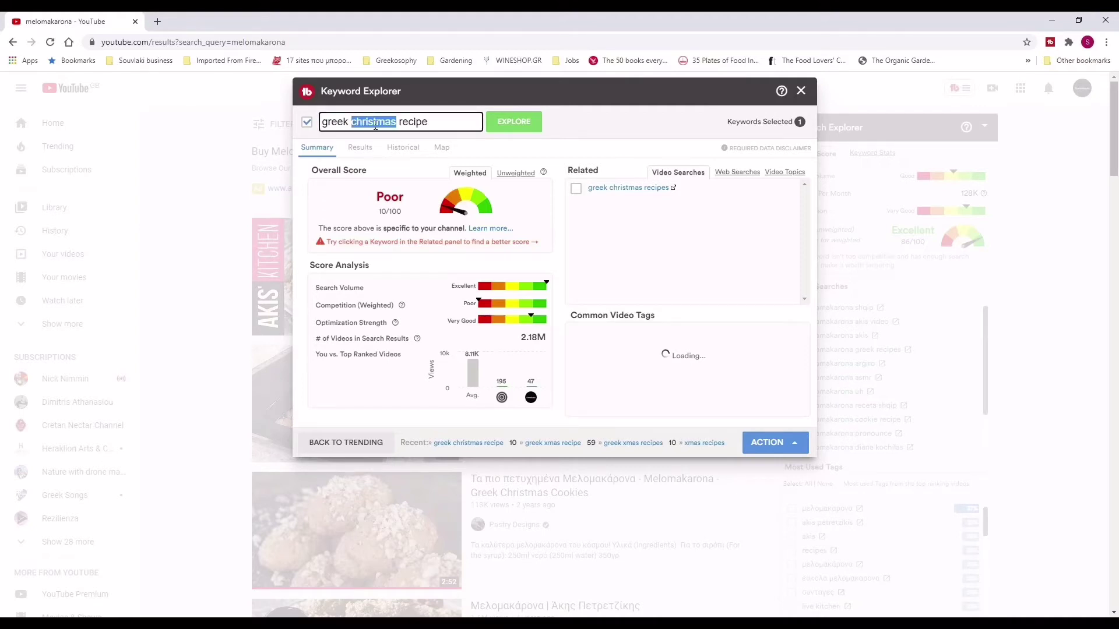
type("xmas")
left_click(513, 122)
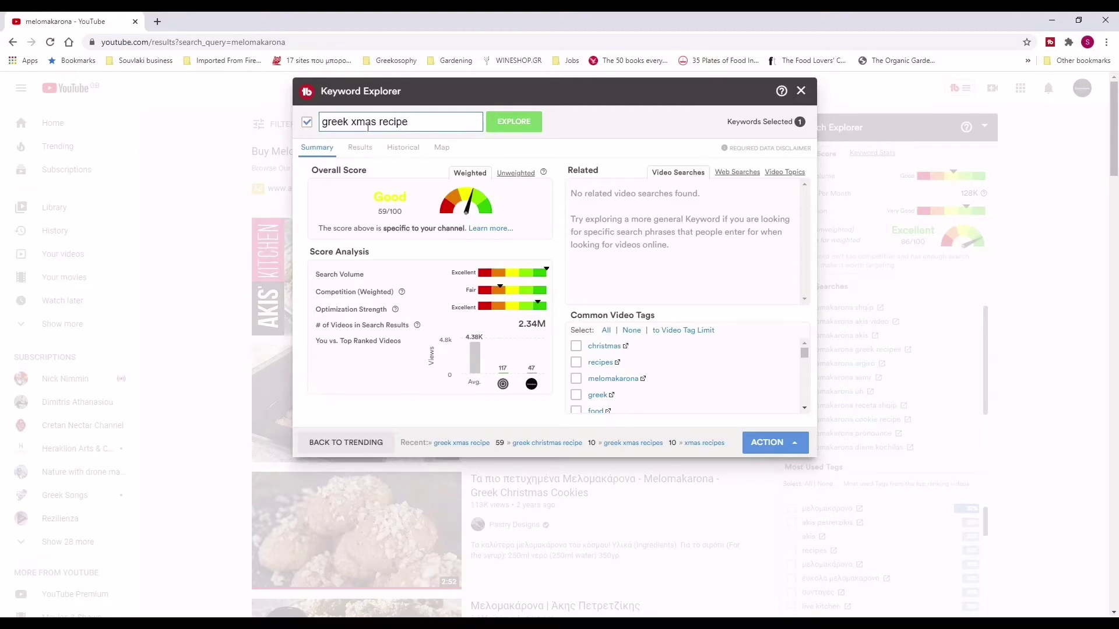
Step: Explore the phrase "easy greek xmas recipe", followed by its plural form "easy greek xmas recipes"
left_click(390, 131)
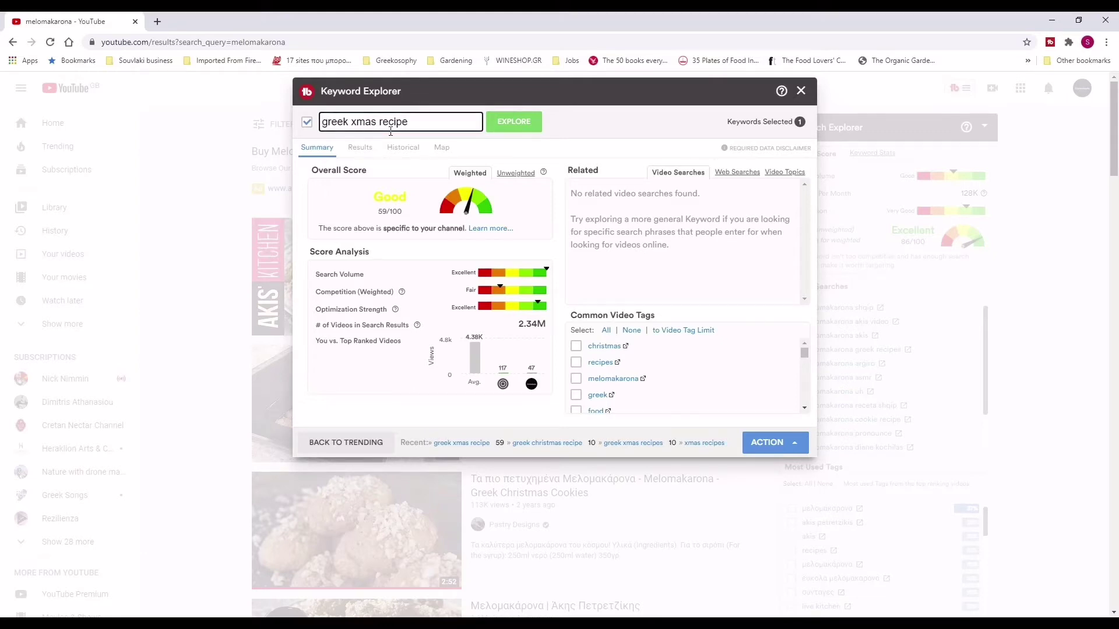
key("Home")
type("easy")
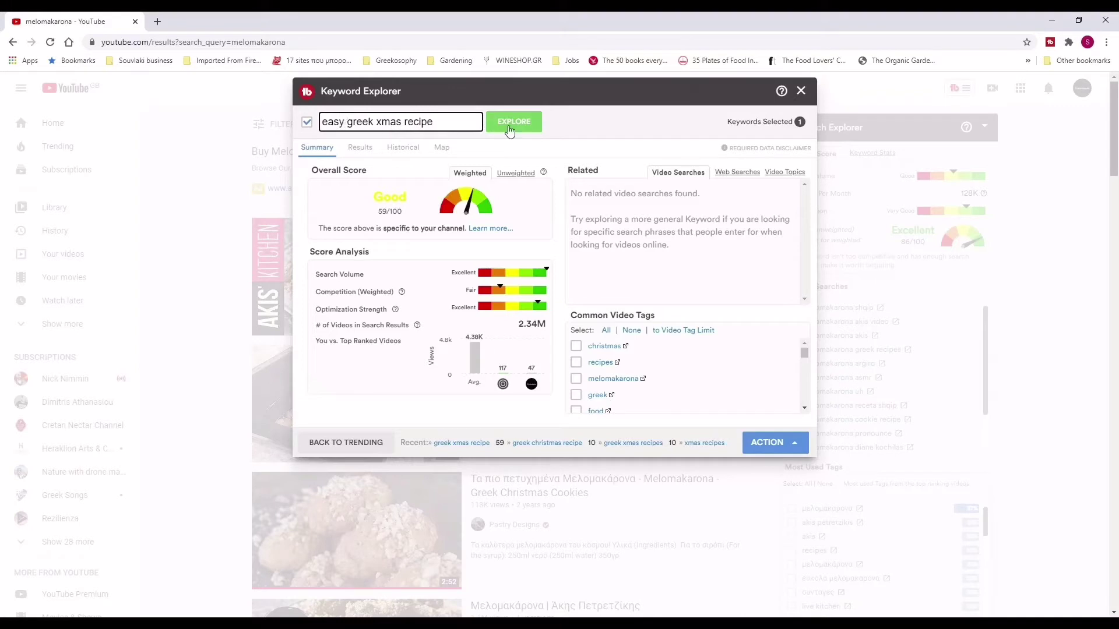
left_click(510, 130)
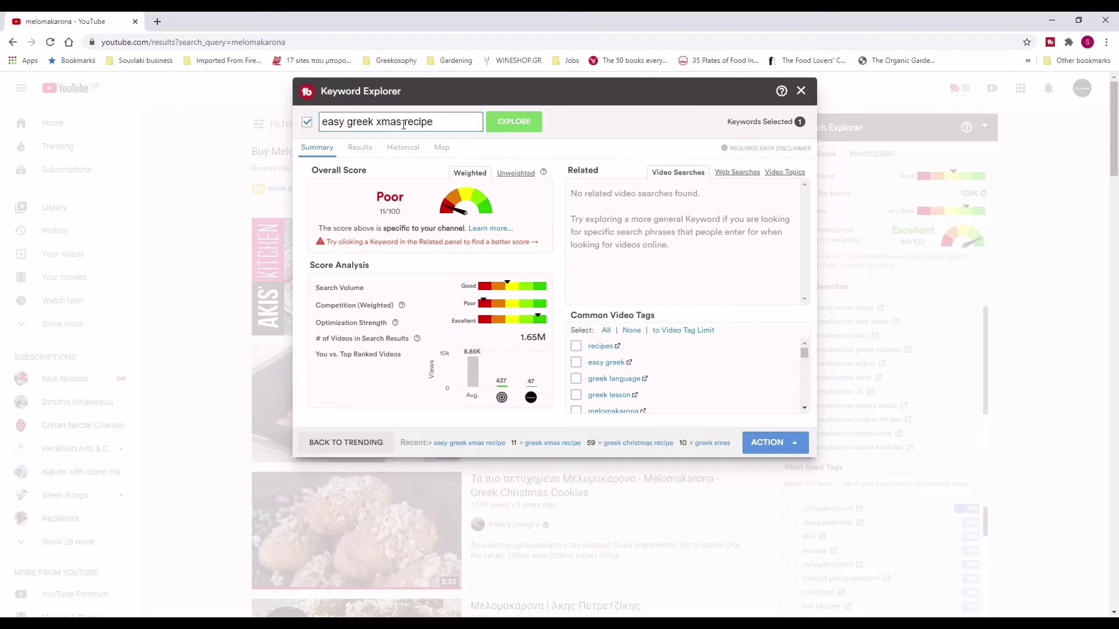
left_click(434, 122)
type("s")
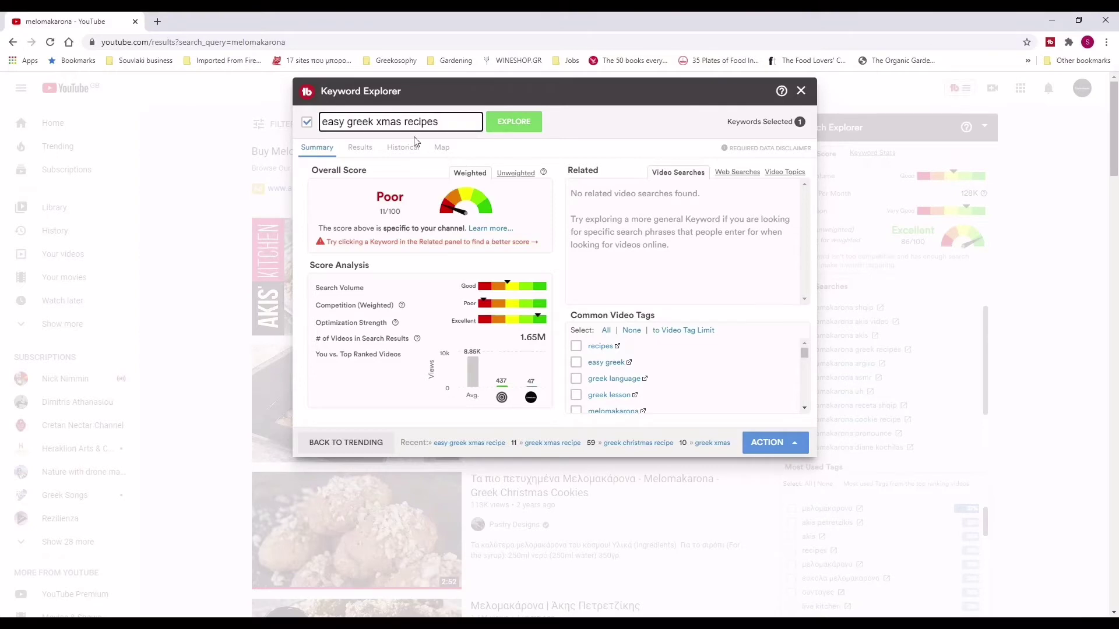
left_click(505, 126)
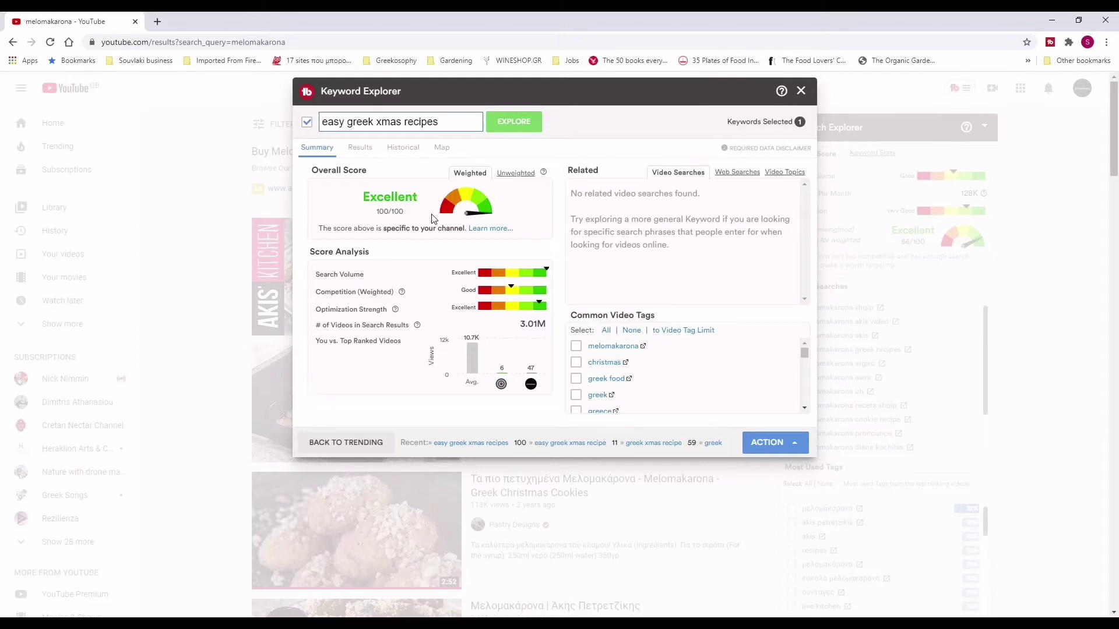
Step: Replace the keyword with "greek xmas treats" and explore it
left_click_drag(458, 122, 288, 121)
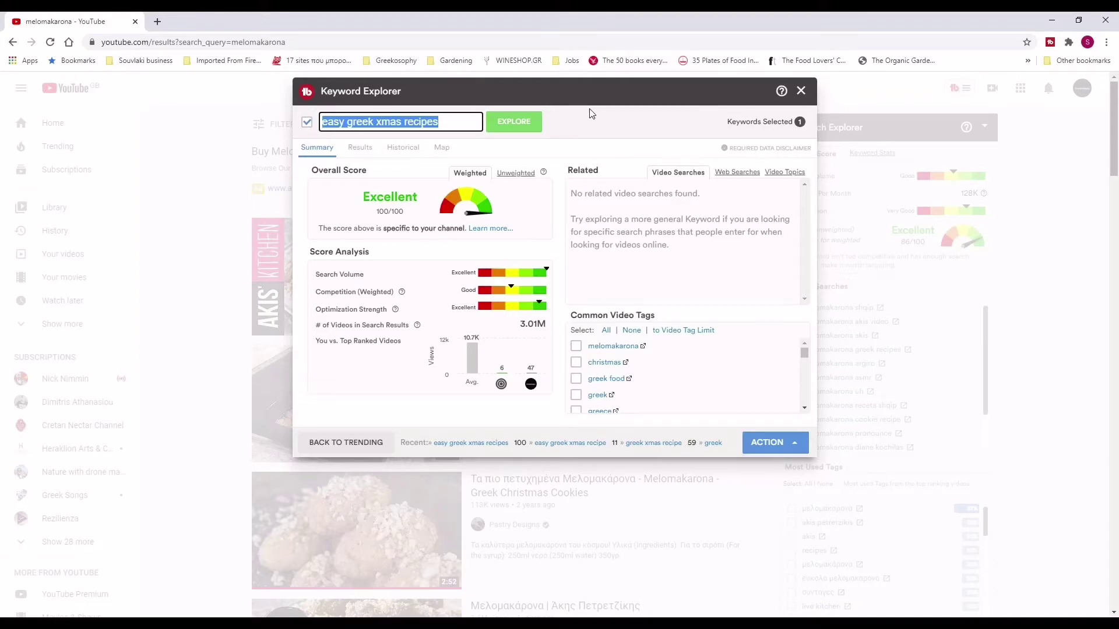
type("greel xmas")
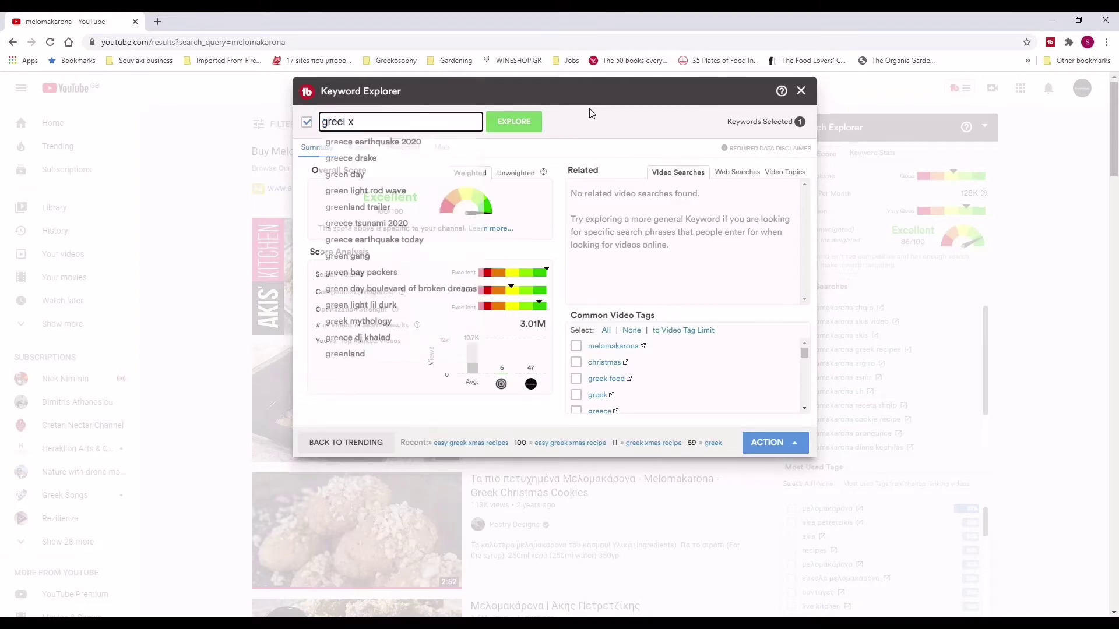
key("BackSpace")
key("BackSpace")
key("BackSpace")
key("BackSpace")
key("BackSpace")
key("BackSpace")
key("BackSpace")
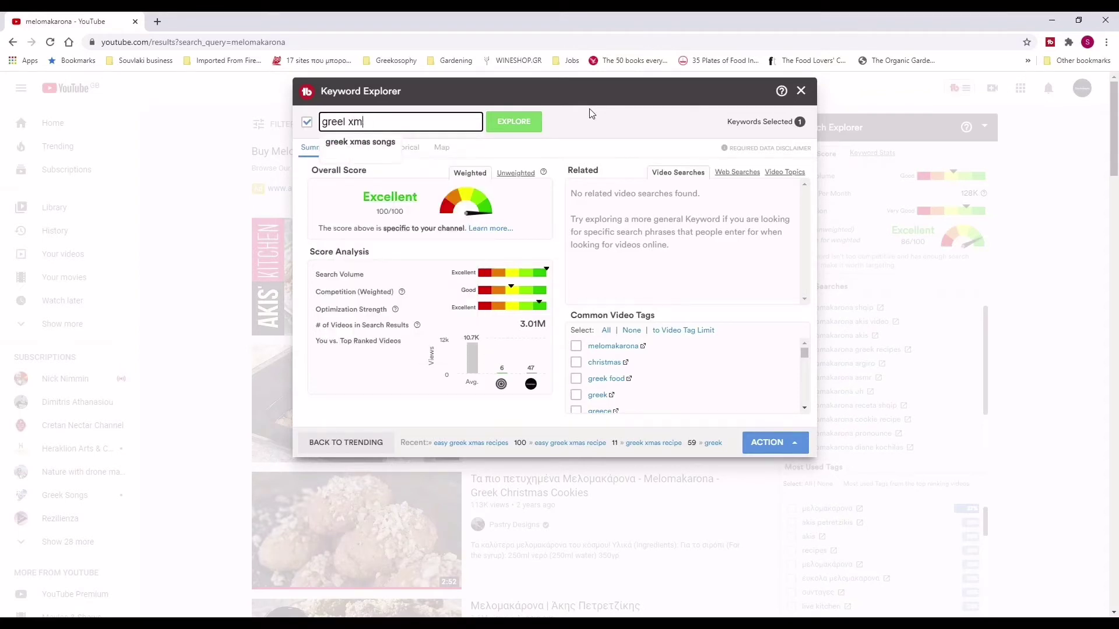
type("k x")
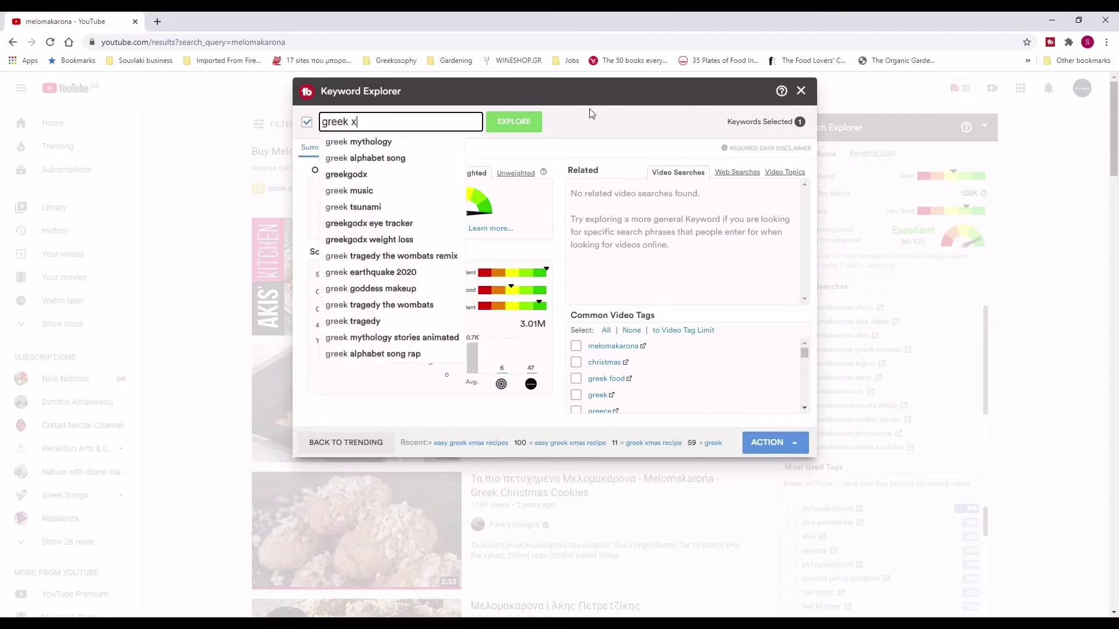
type("mas treats")
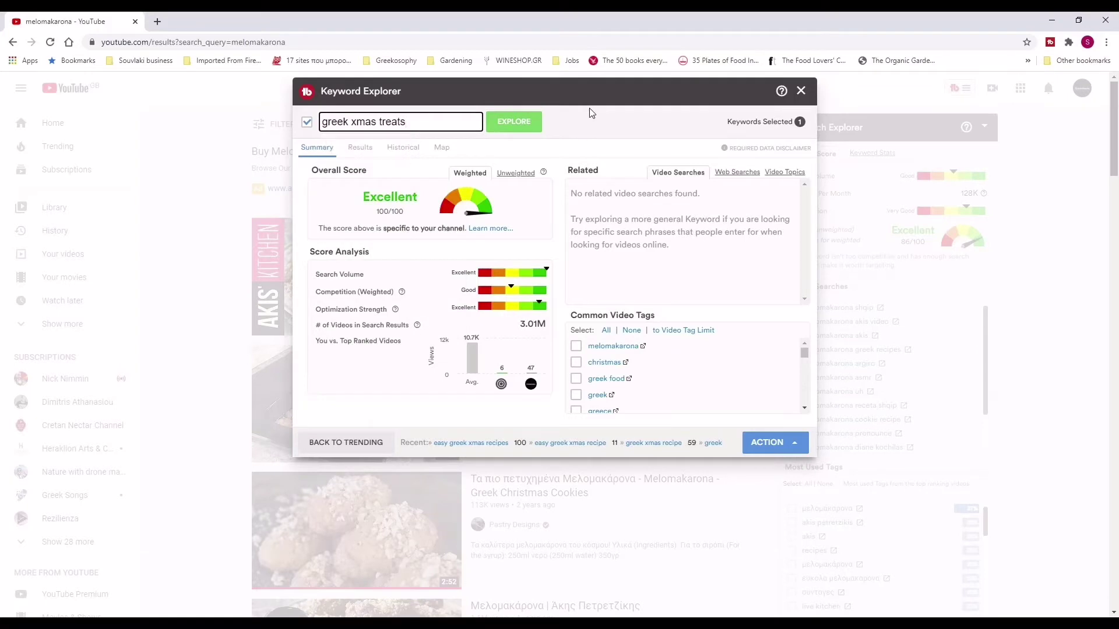
left_click(523, 121)
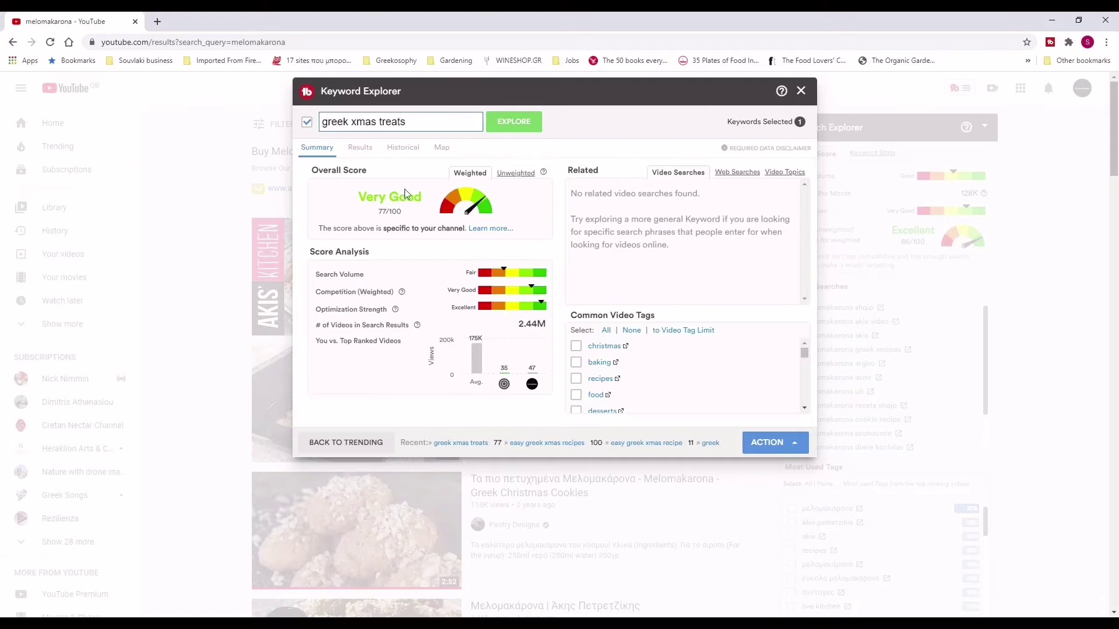
Step: Replace the keyword with "homemade xmas recipe" and explore it
triple_click(411, 125)
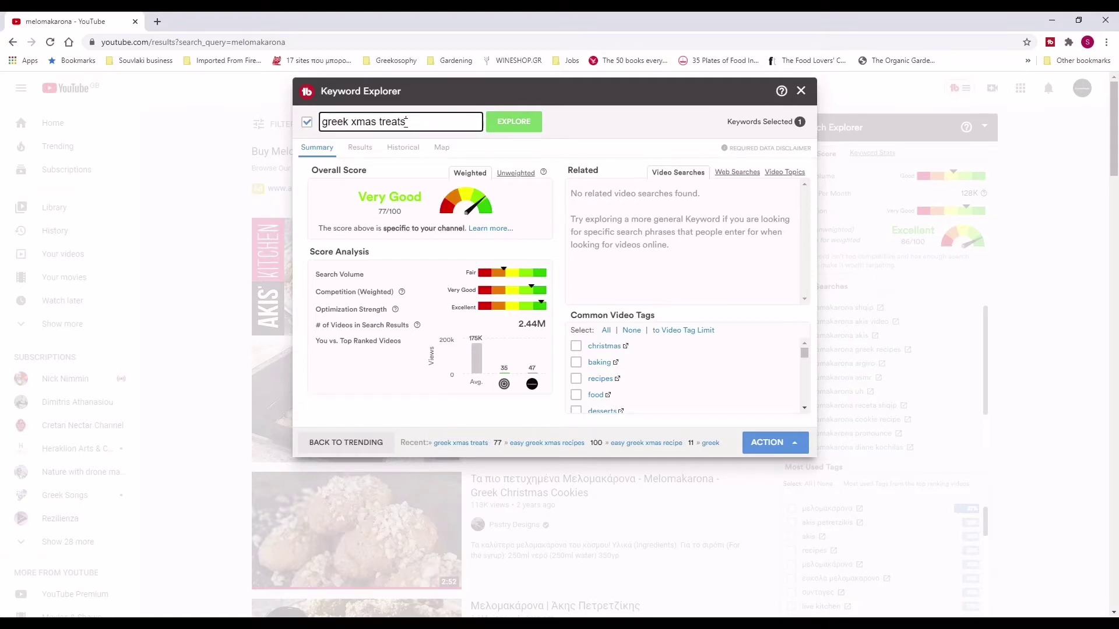
left_click(426, 124)
triple_click(426, 125)
left_click(444, 119)
left_click_drag(441, 120, 229, 122)
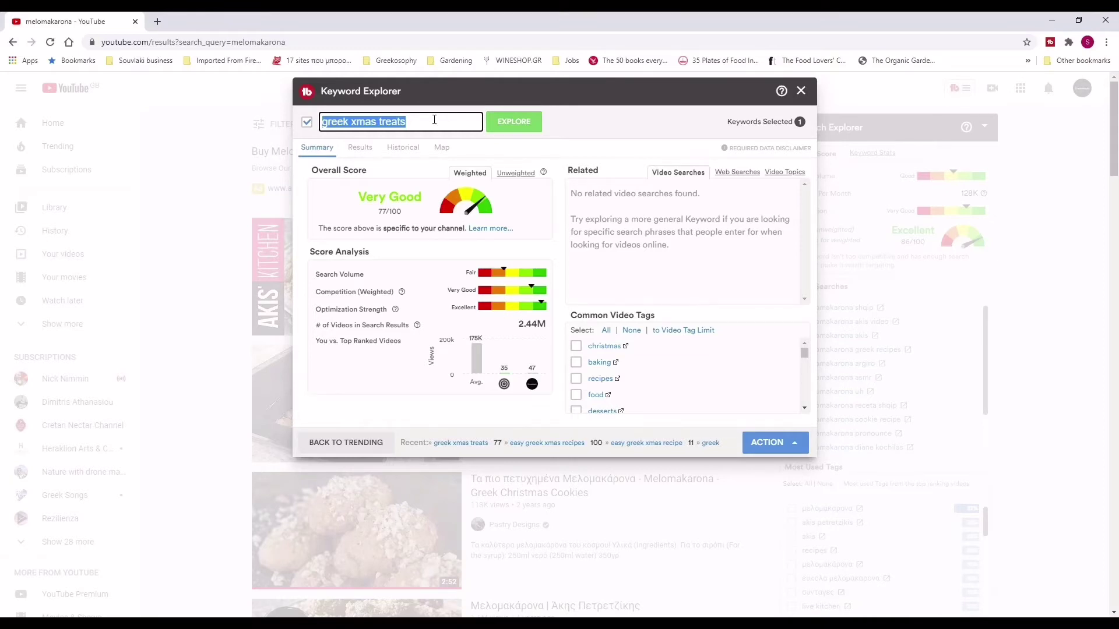
type("homemade")
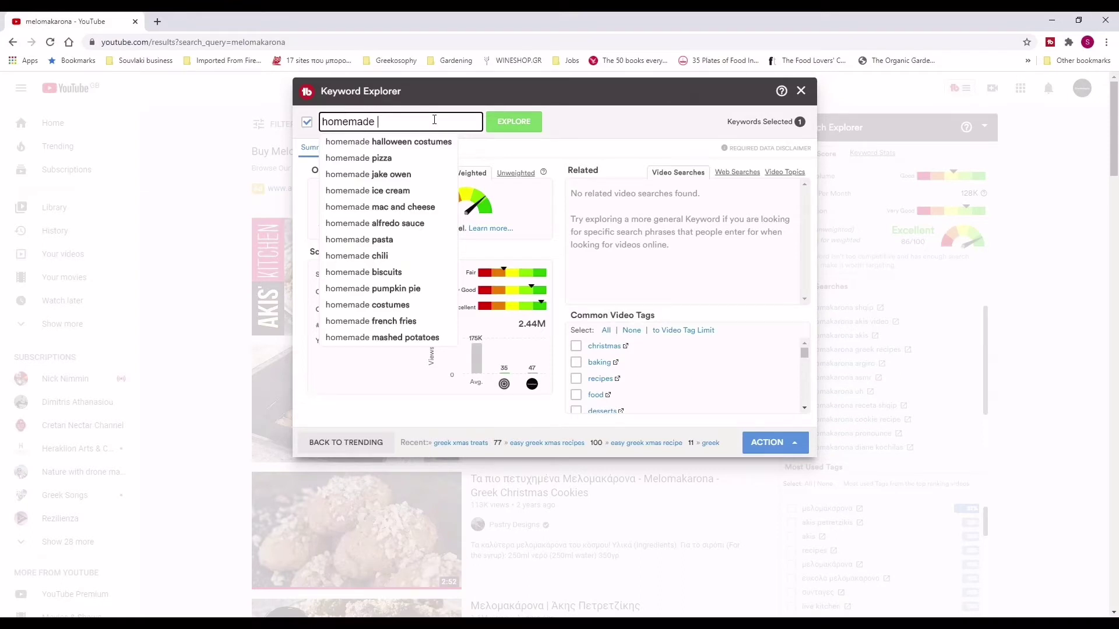
type("xmas recipe")
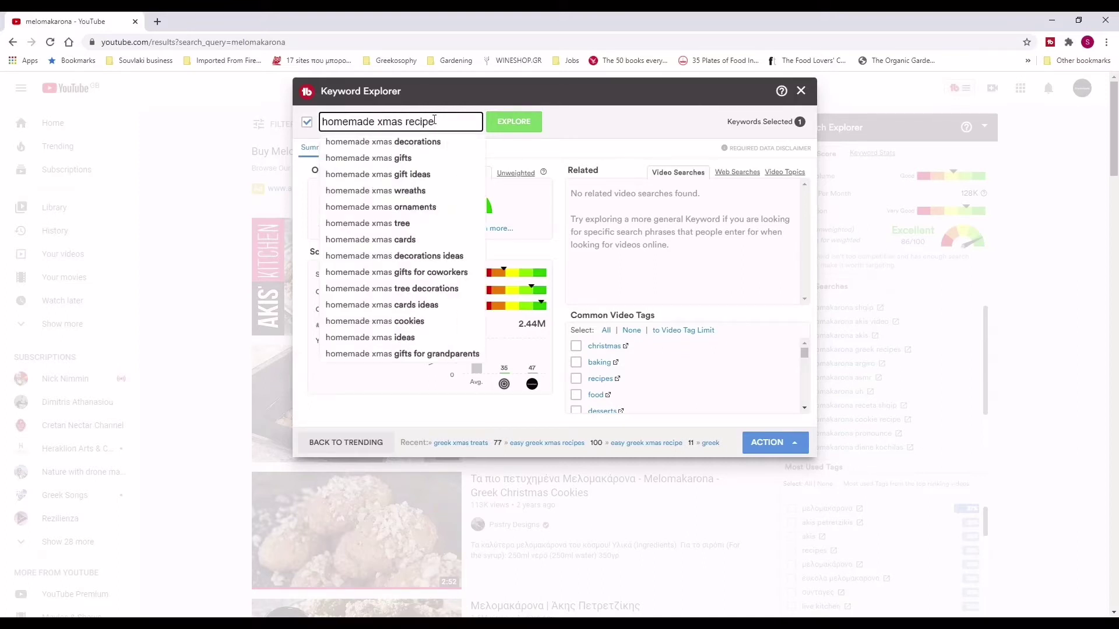
key("Return")
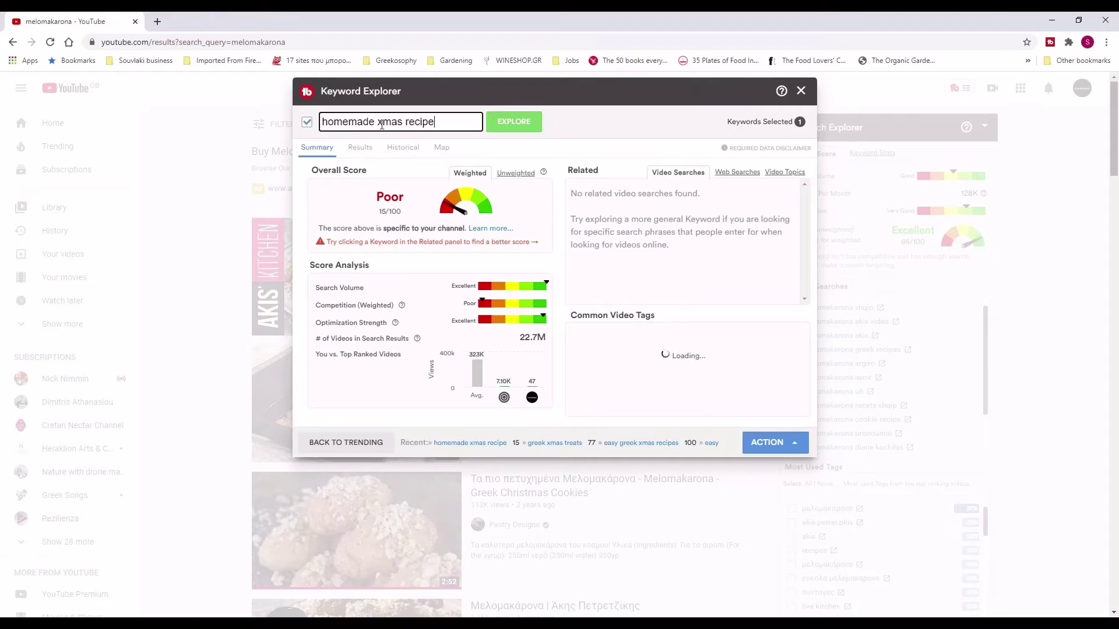
Step: Explore the phrase "homemade treats", followed by its singular form "homemade treat"
left_click_drag(378, 123, 445, 118)
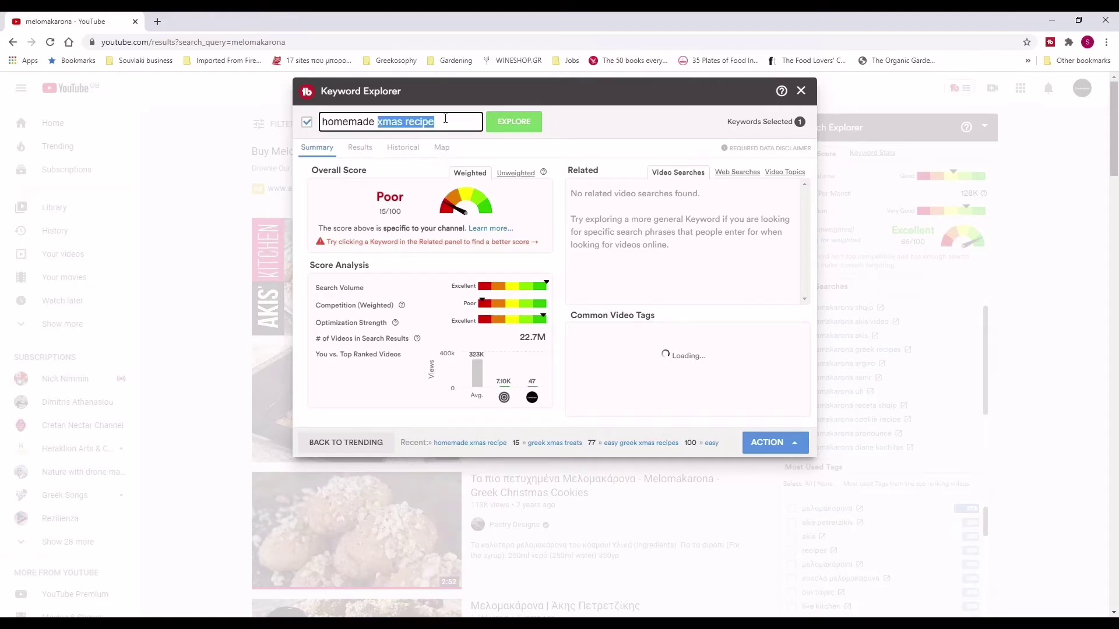
type("treats")
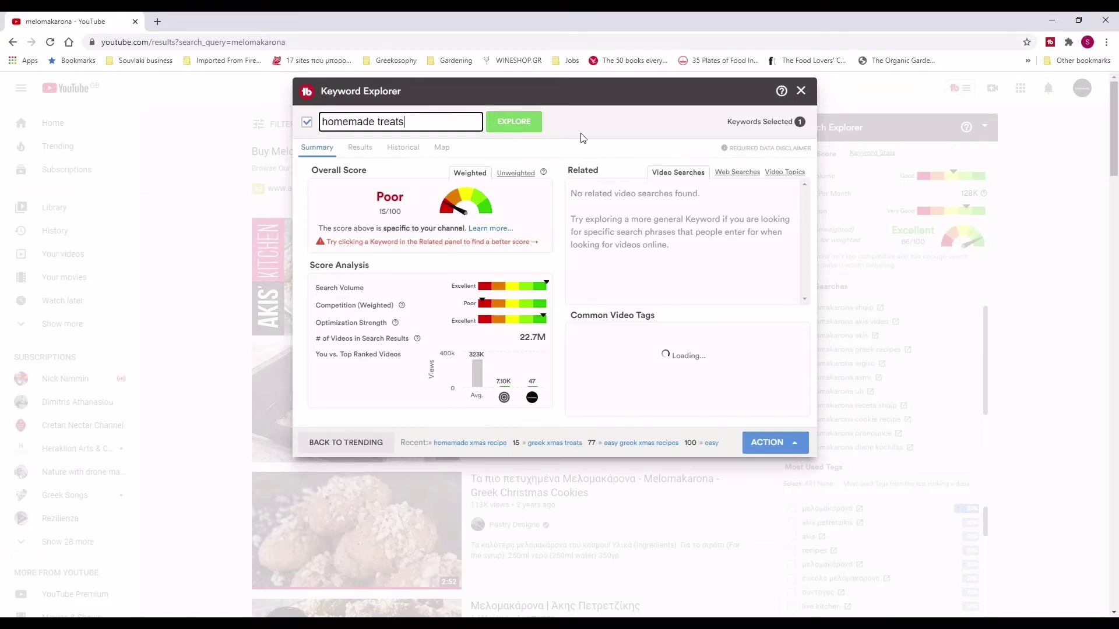
key("Return")
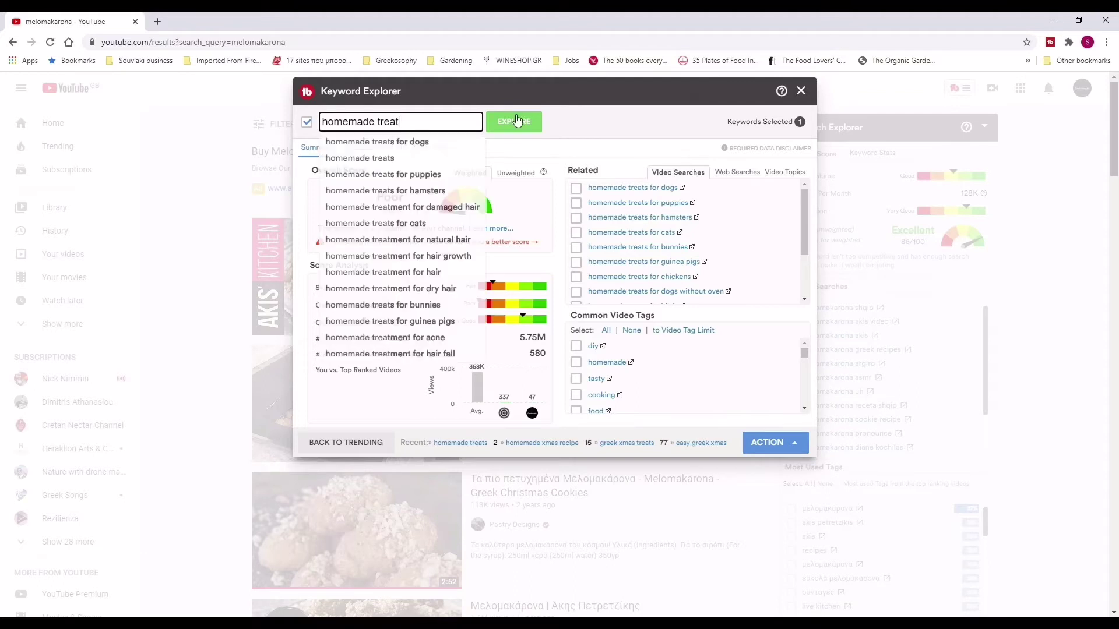
key("Return")
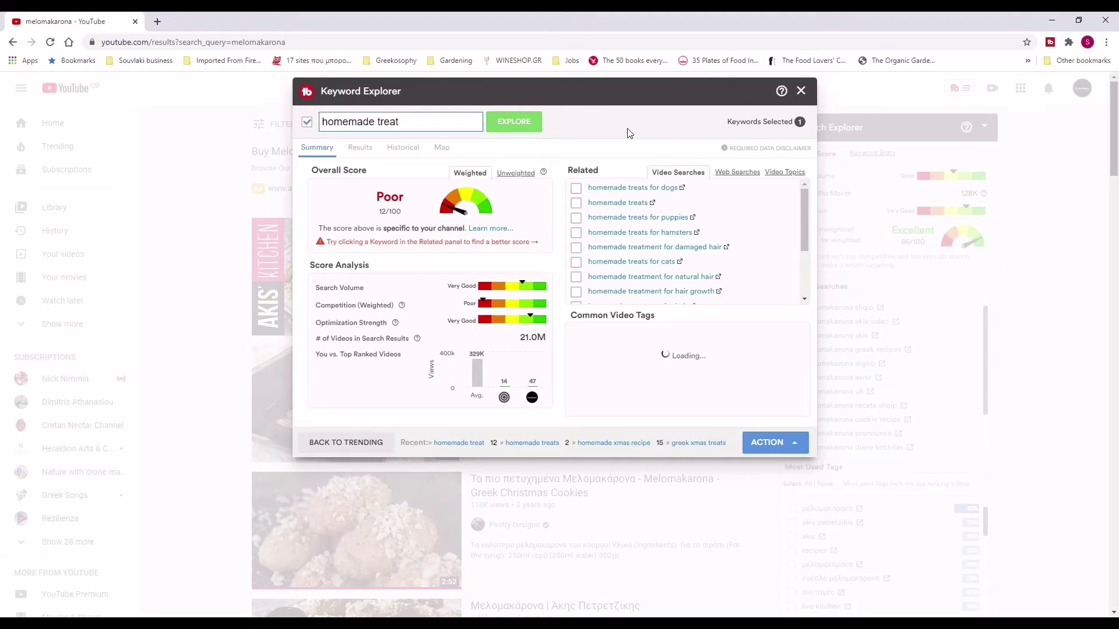
Step: Replace the keyword with the Greek word "μελακαρονα" and explore it
triple_click(399, 125)
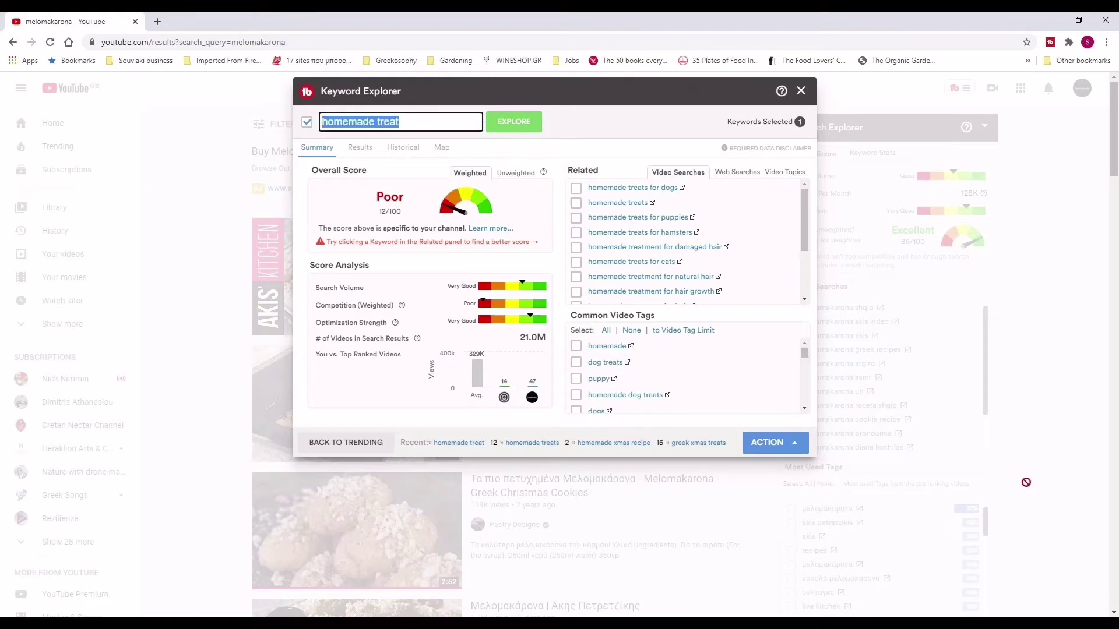
left_click(775, 443)
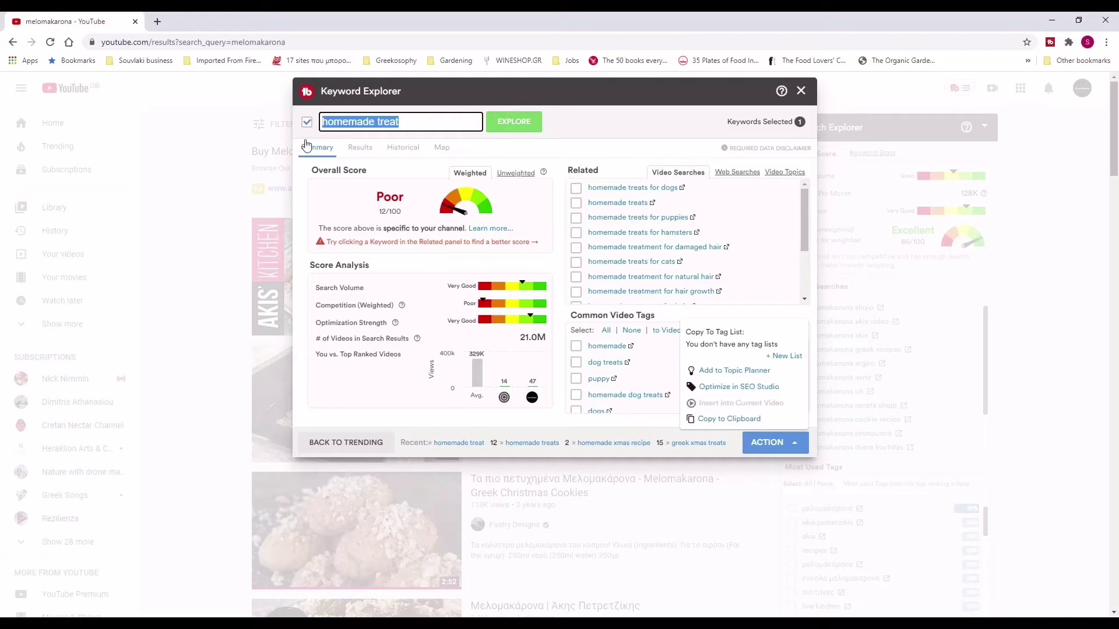
type("μελακαρονα")
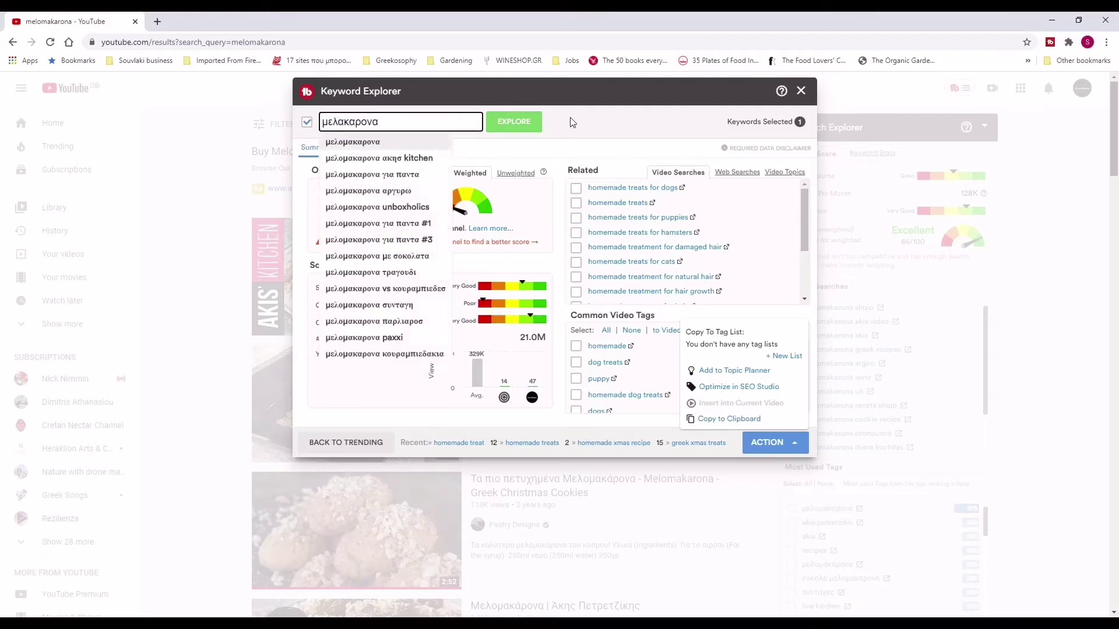
left_click(521, 122)
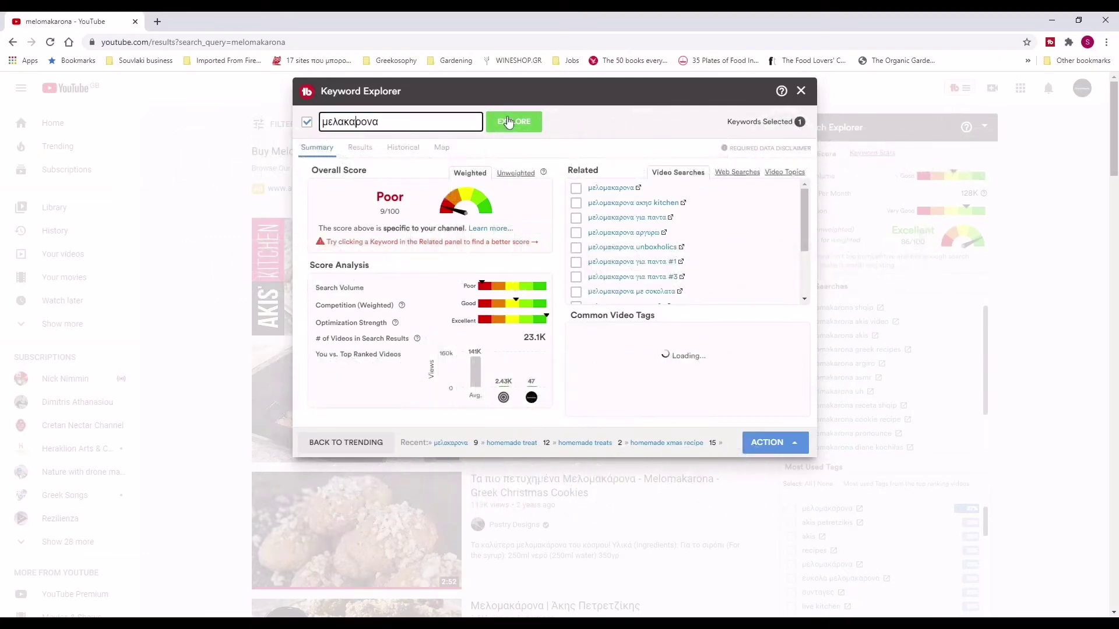
Step: Add the accent to the Greek keyword, making it "μελακάρονα", and explore it
key("BackSpace")
type("ά")
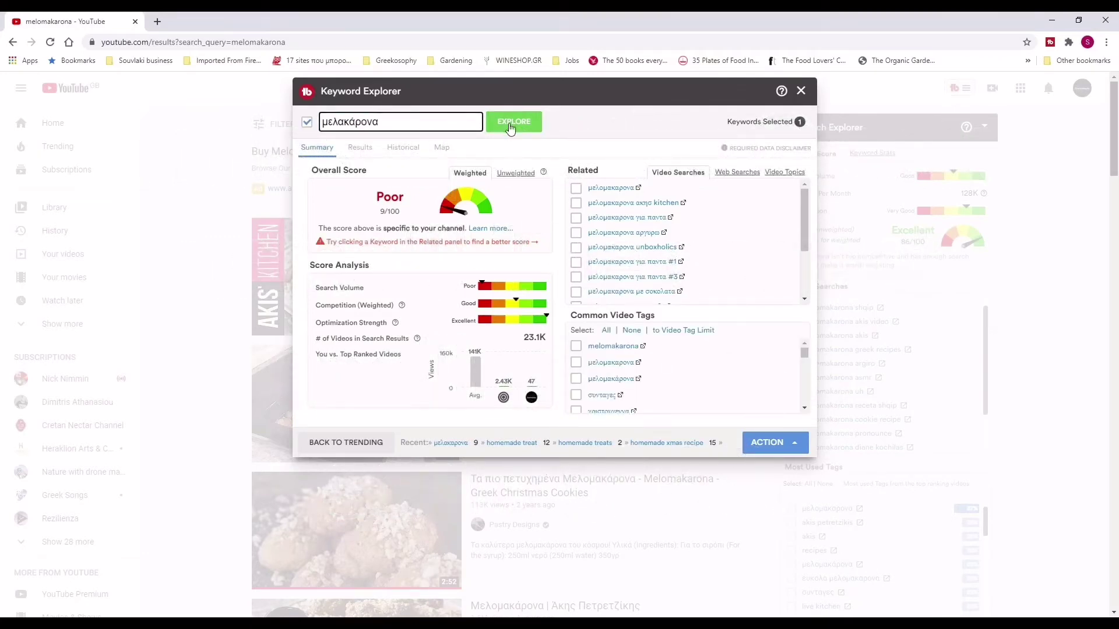
left_click(511, 128)
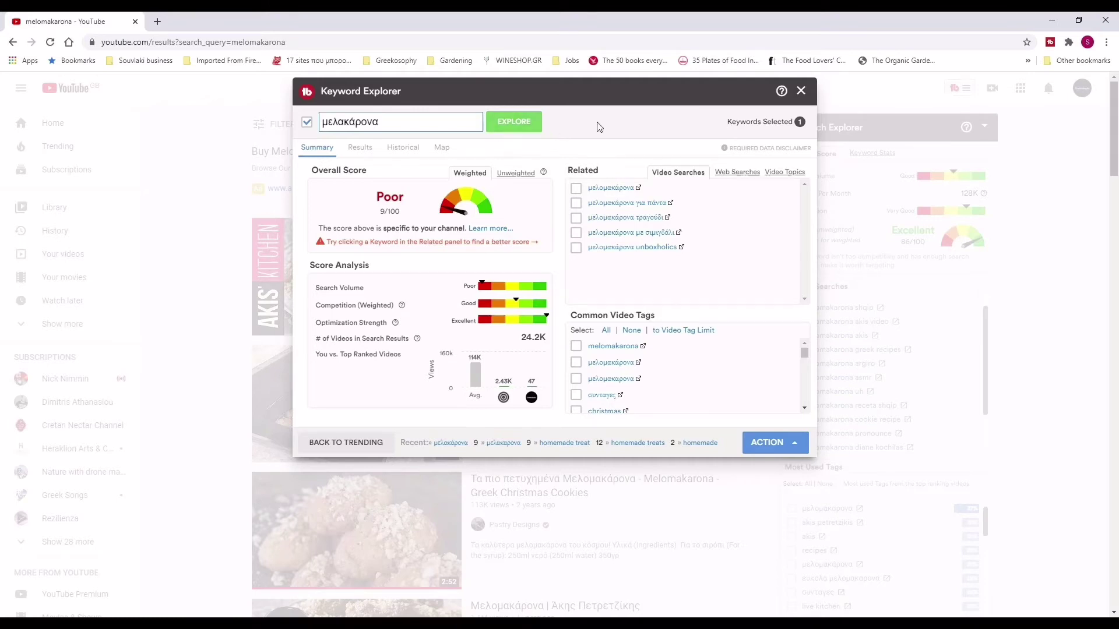
Step: Check the related web searches and video searches for the Greek keyword, and close the Keyword Explorer
left_click(743, 175)
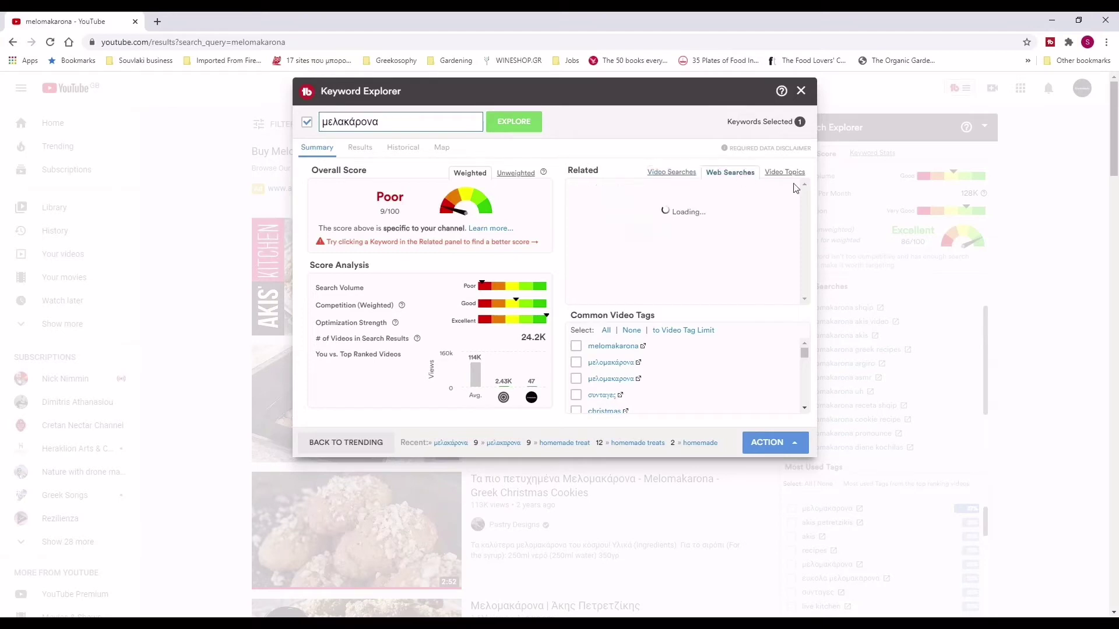
left_click(677, 175)
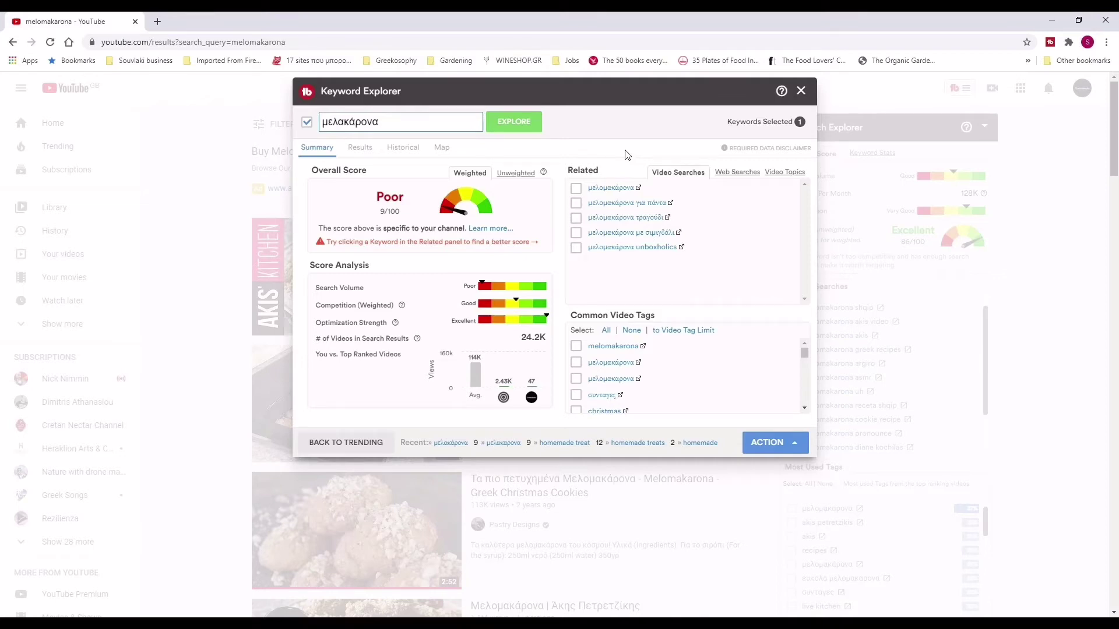
left_click(801, 92)
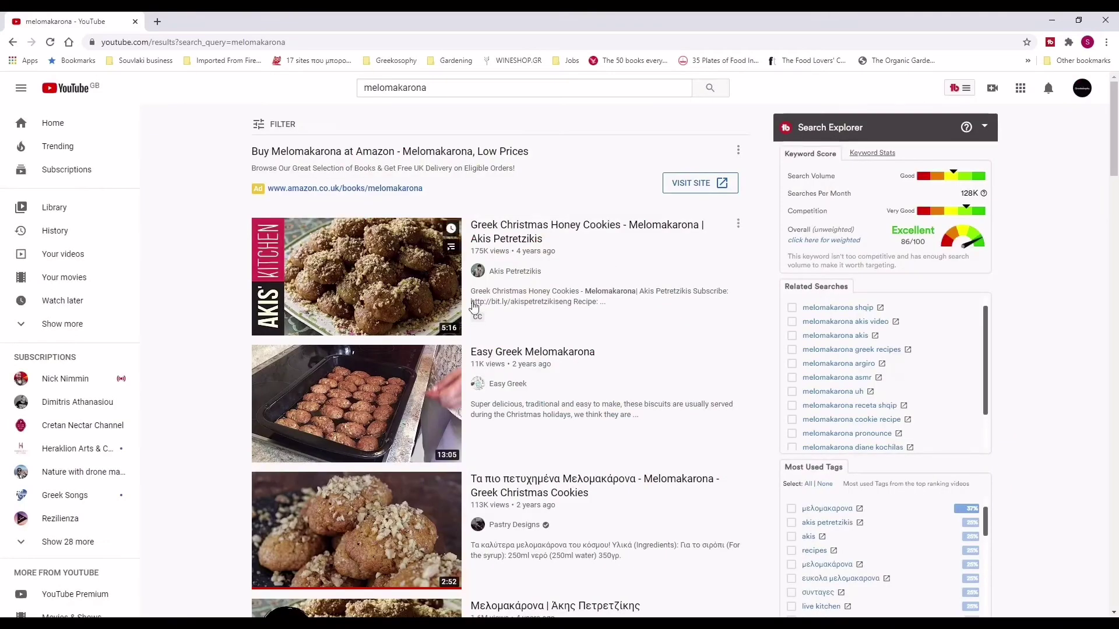
Step: Look through the YouTube results for "melomakarona", comparing the competing videos' thumbnails, titles and view counts
scroll(424, 260, "down", 9)
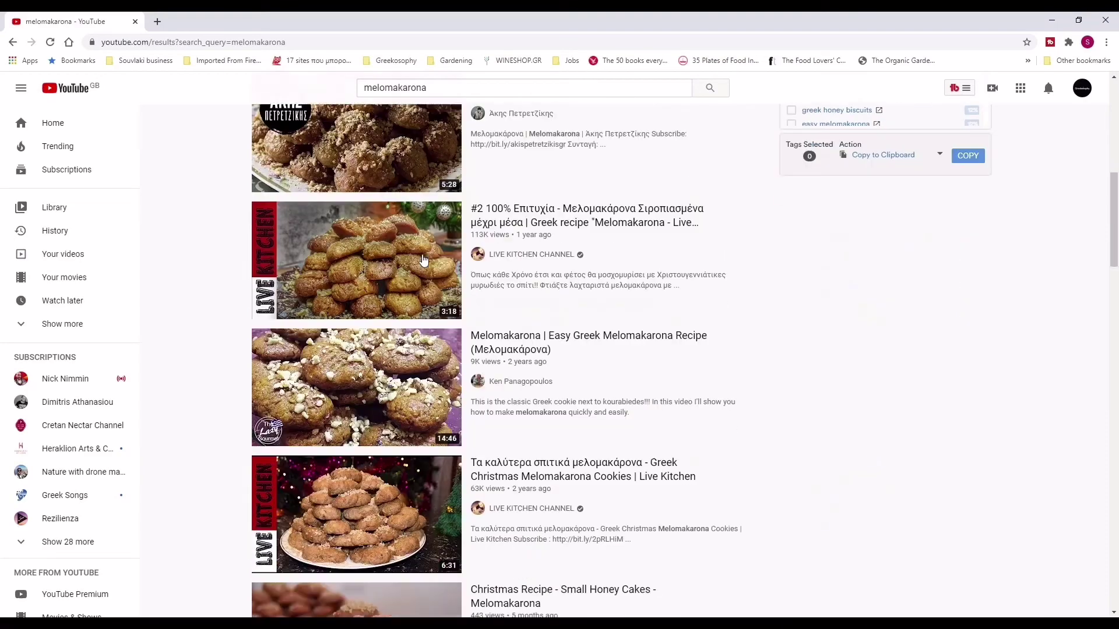
scroll(424, 261, "up", 9)
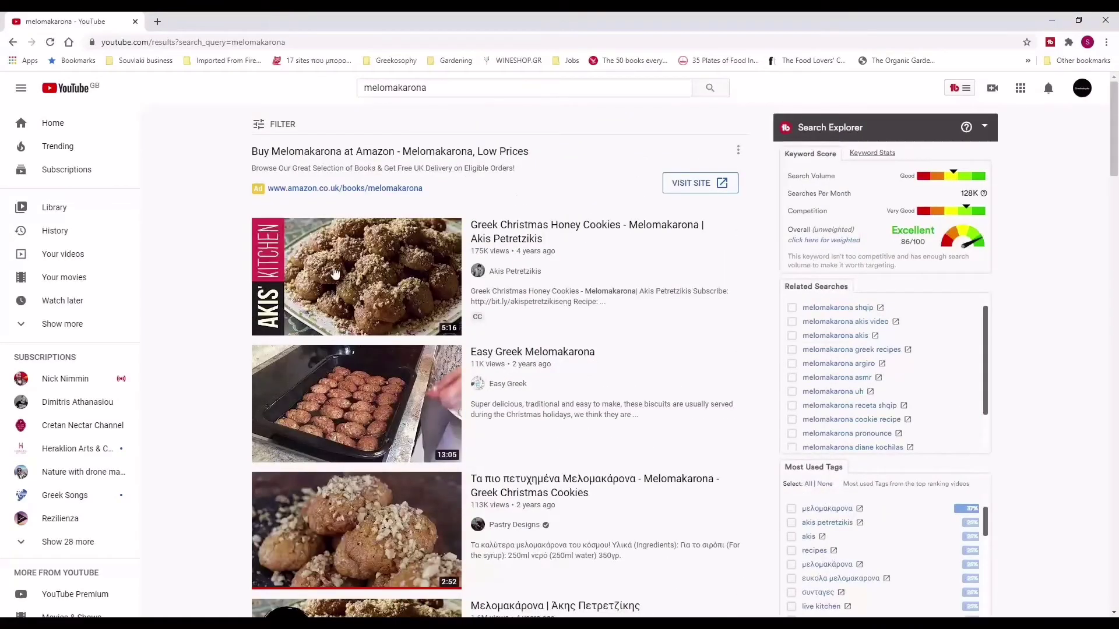
scroll(432, 291, "down", 9)
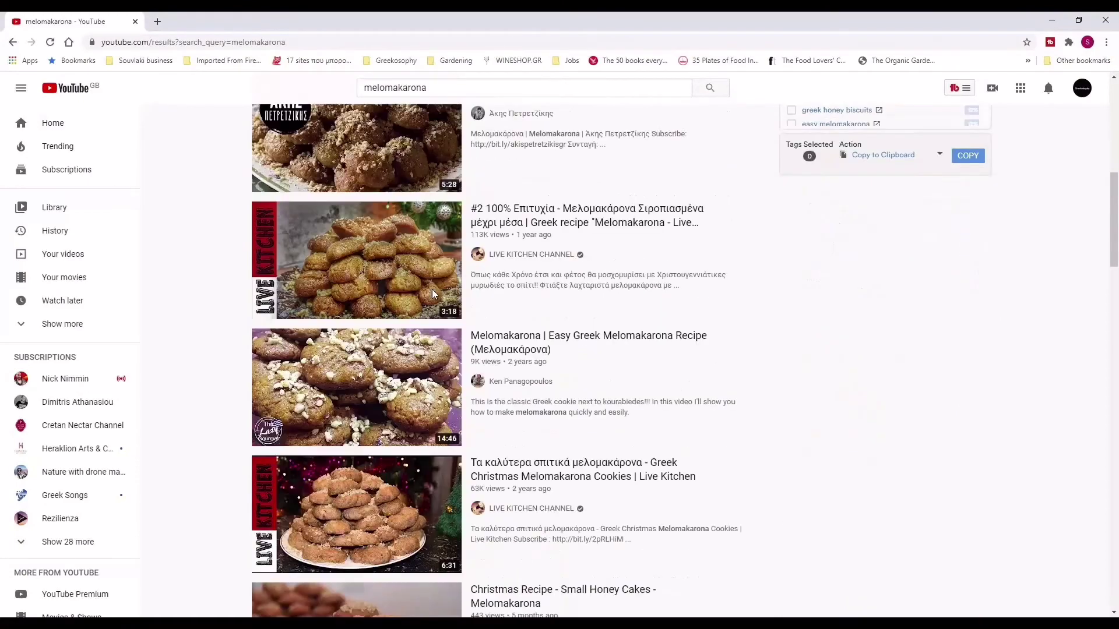
scroll(432, 289, "down", 3)
scroll(432, 289, "up", 10)
scroll(431, 289, "down", 4)
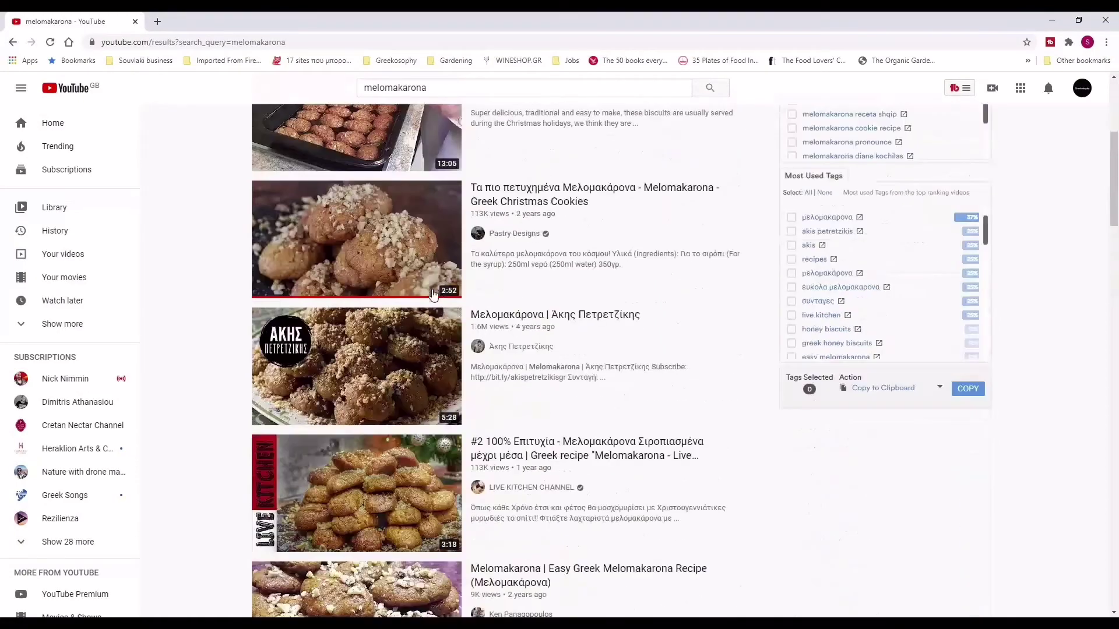
scroll(434, 293, "down", 13)
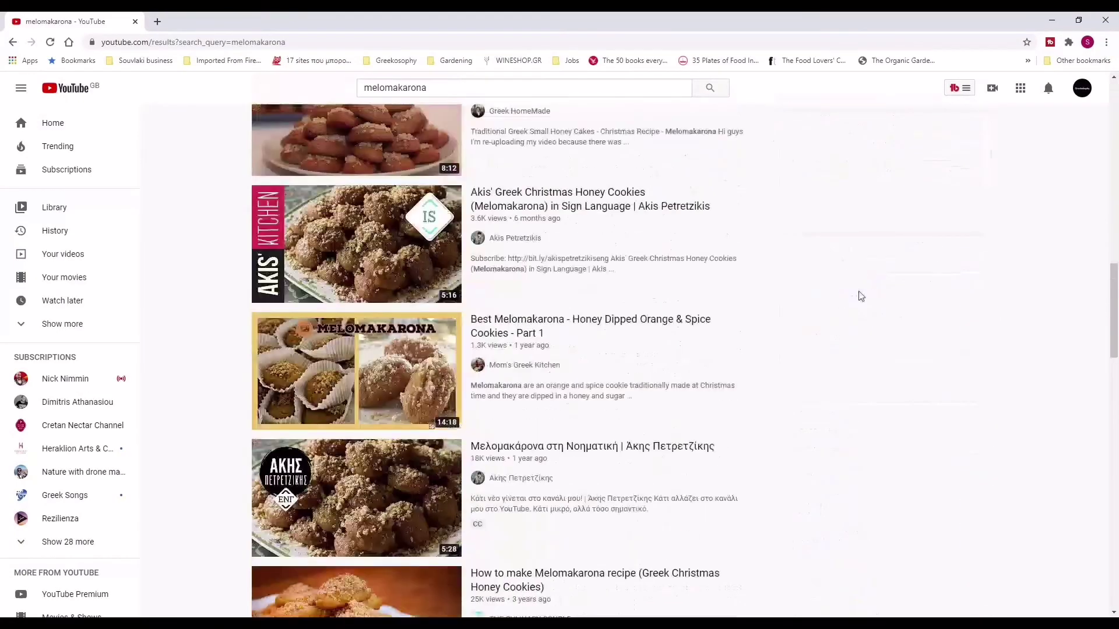
scroll(859, 296, "up", 20)
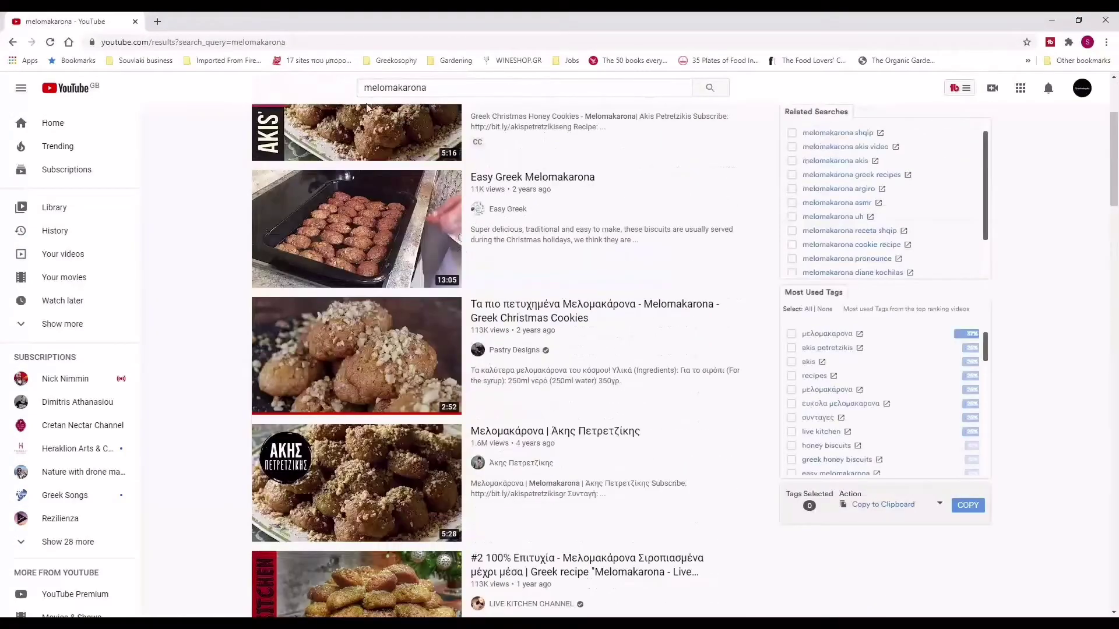
scroll(402, 119, "up", 3)
scroll(408, 209, "down", 13)
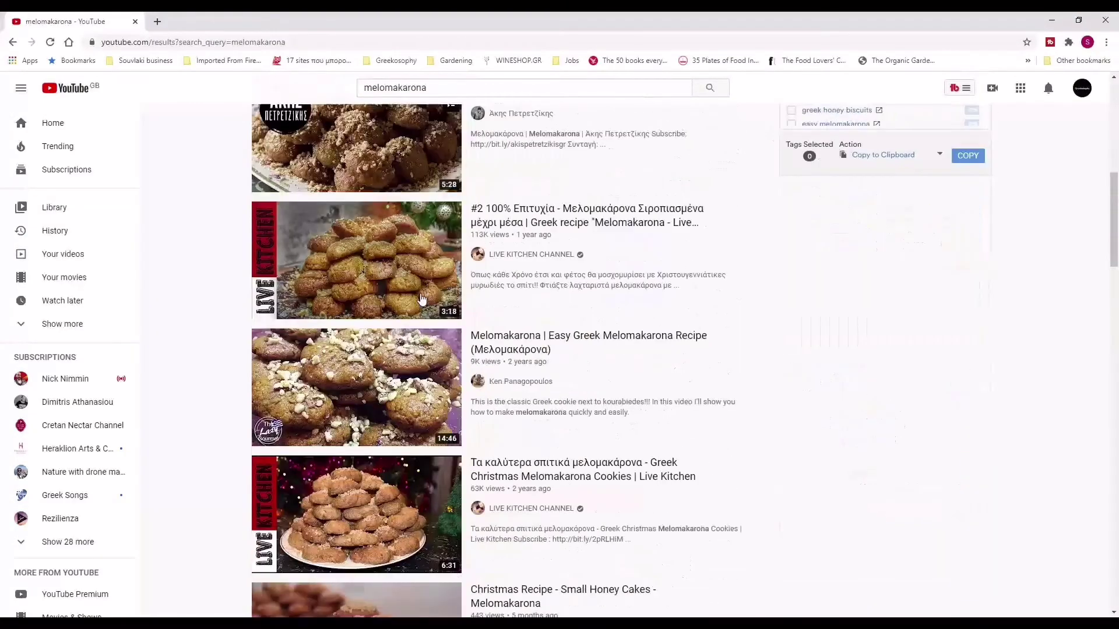
scroll(422, 299, "down", 8)
scroll(421, 292, "up", 12)
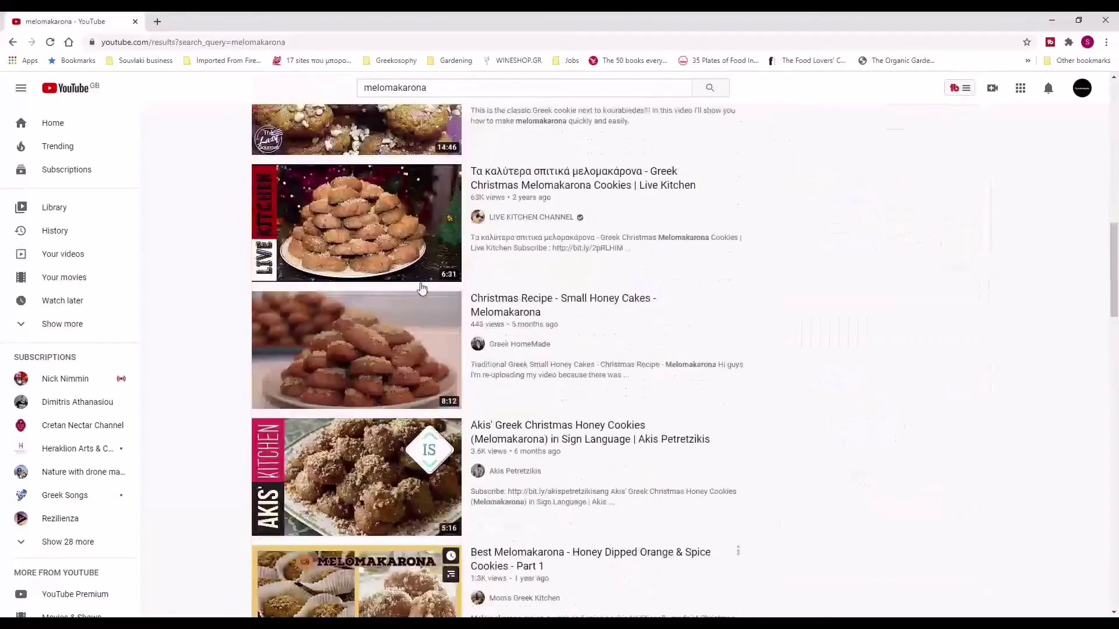
scroll(422, 286, "up", 10)
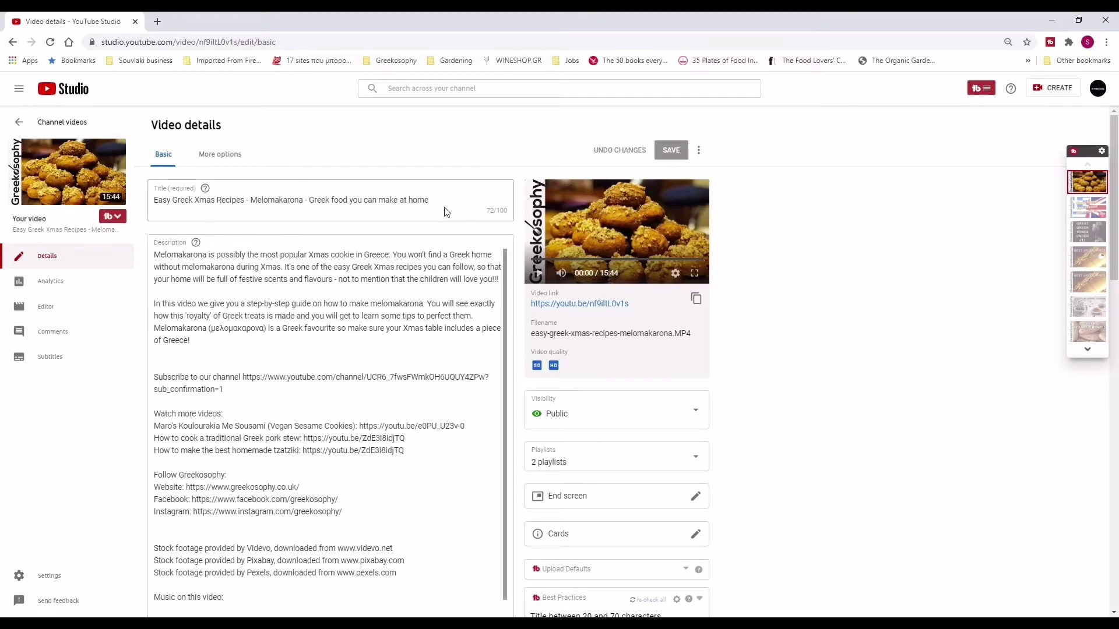
Step: Review the melomakarona video's details page in YouTube Studio and look over the available TubeBuddy tools
scroll(341, 235, "down", 7)
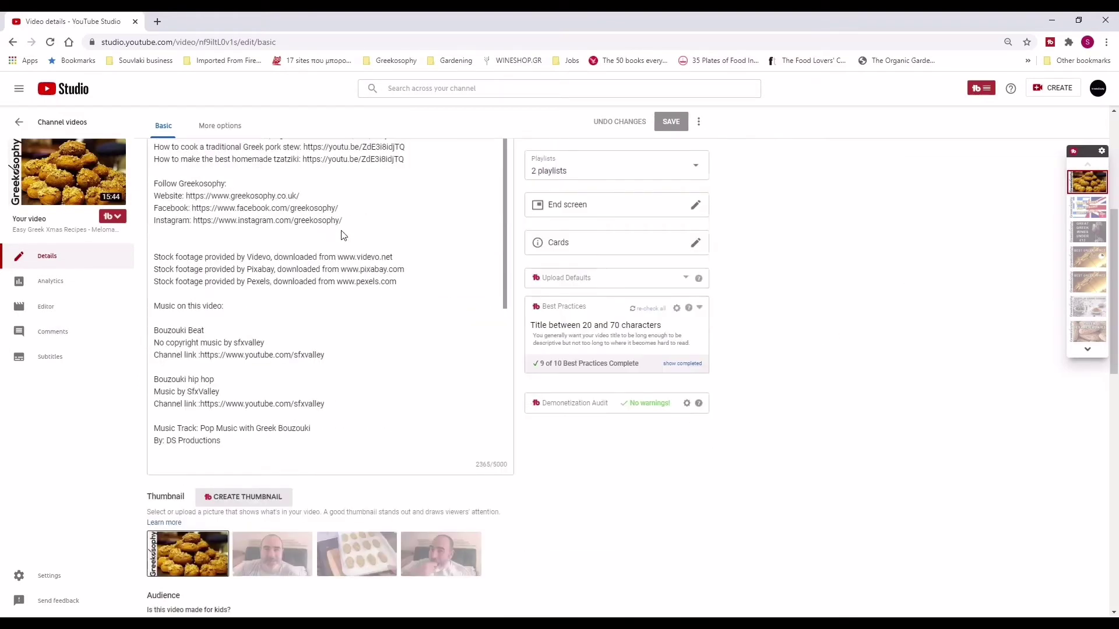
scroll(341, 235, "up", 7)
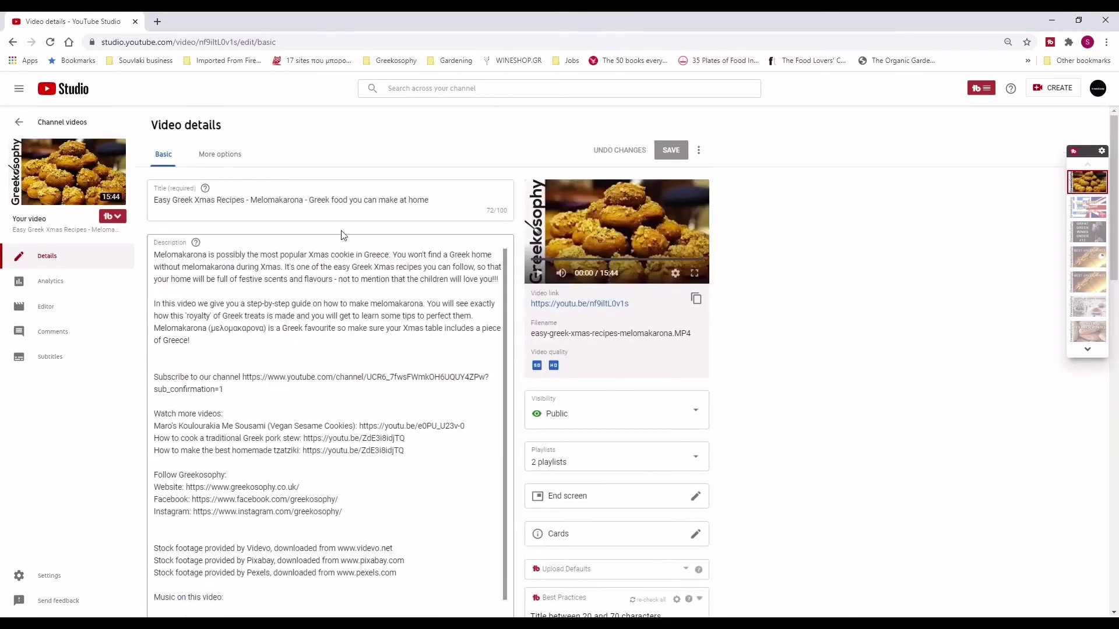
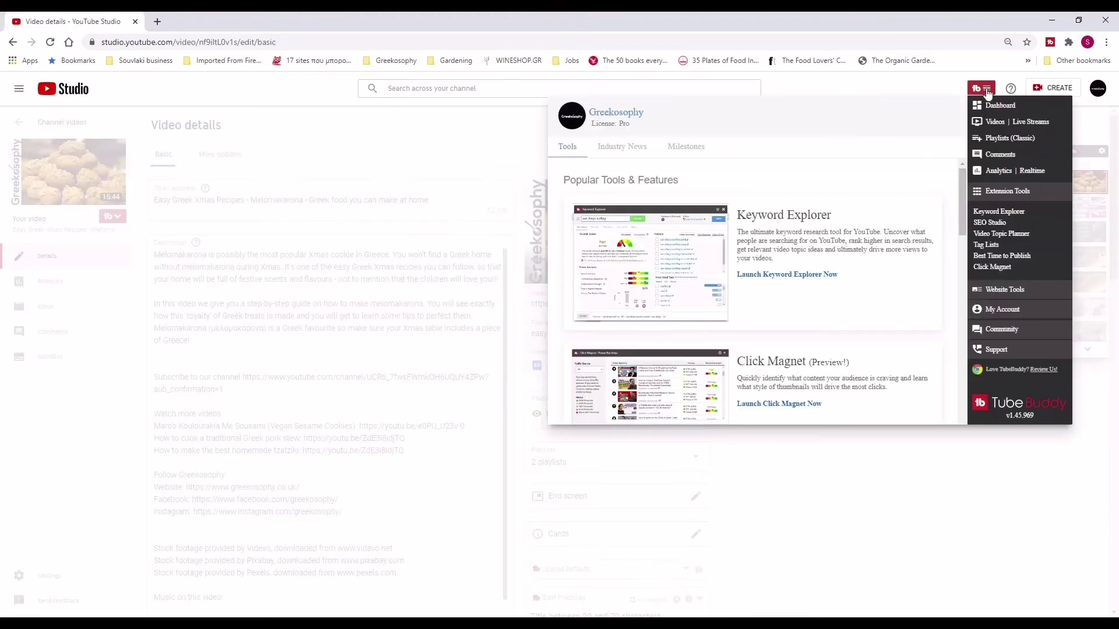
mouse_move(984, 87)
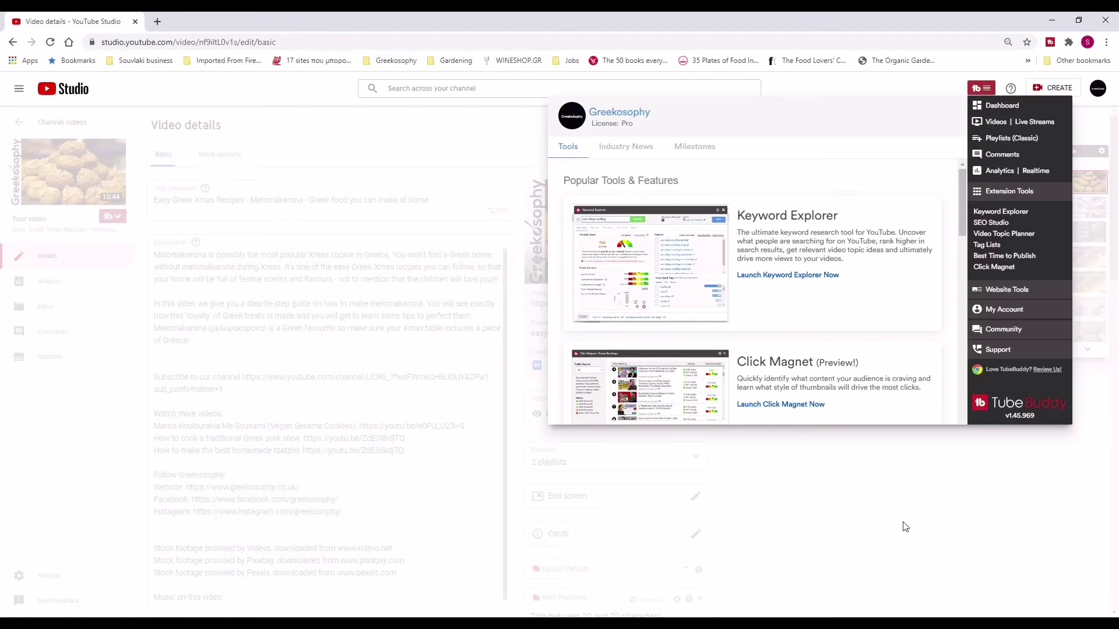
left_click(722, 509)
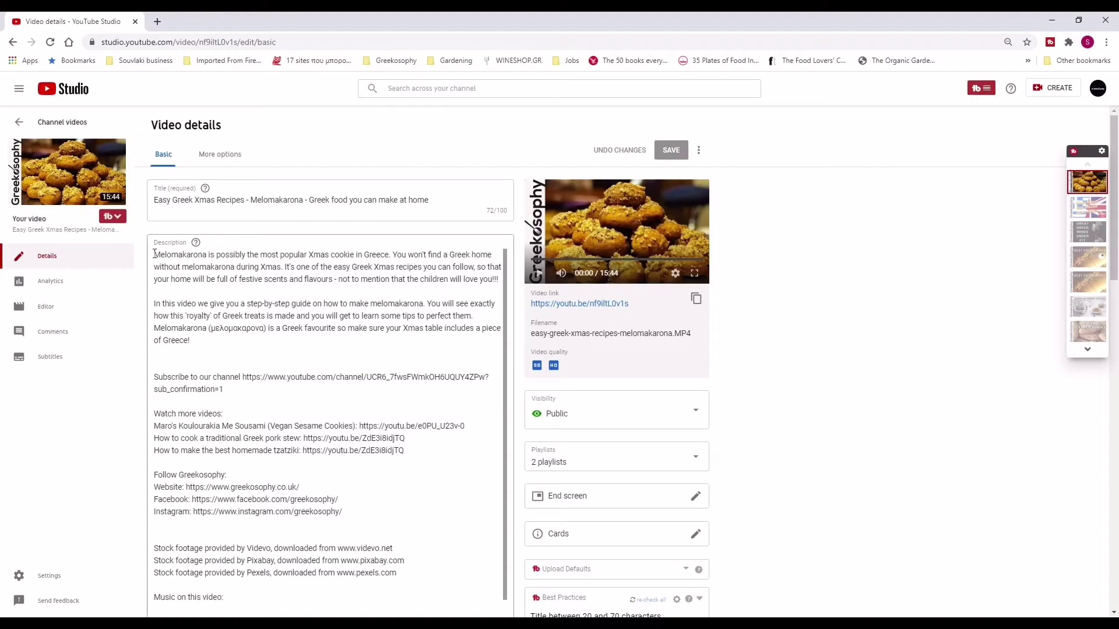
Step: Highlight the opening paragraph of the video description, from "Melomakarona is possibly" to "the children will love you!!!"
mouse_move(490, 279)
left_mouse_down()
mouse_move(150, 258)
mouse_move(501, 281)
left_mouse_up()
left_click(449, 279)
key("ctrl+a")
left_click(483, 280)
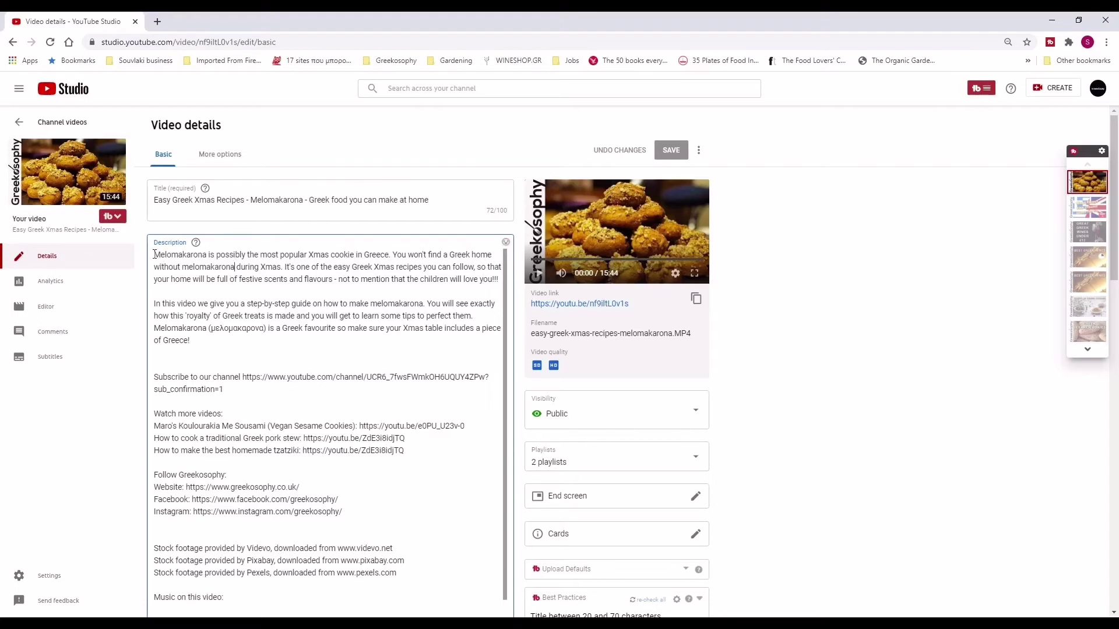
left_click_drag(154, 254, 499, 278)
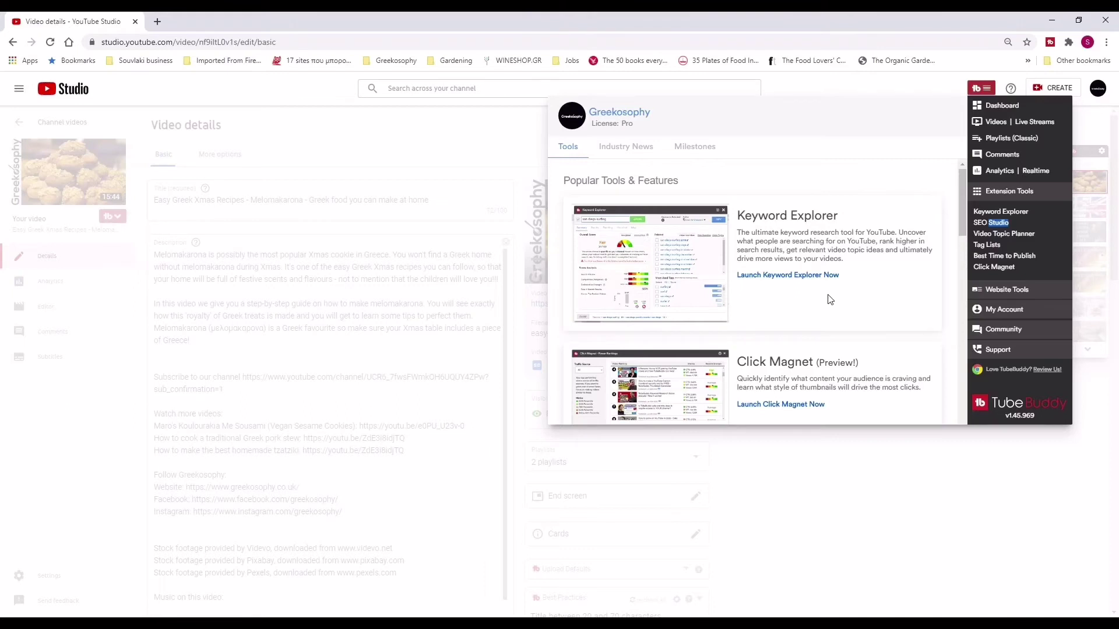
Step: Open TubeBuddy's SEO Studio for the melomakarona video
left_click(997, 227)
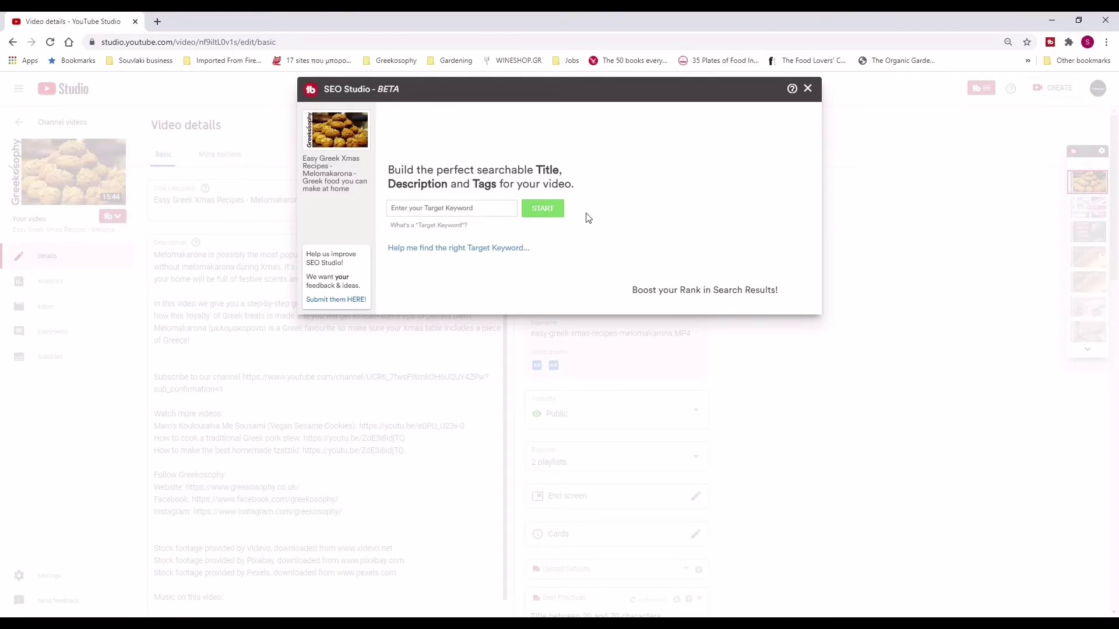
Step: Start the SEO Studio analysis with the target keyword "easy greek xmas recipes"
left_click(434, 209)
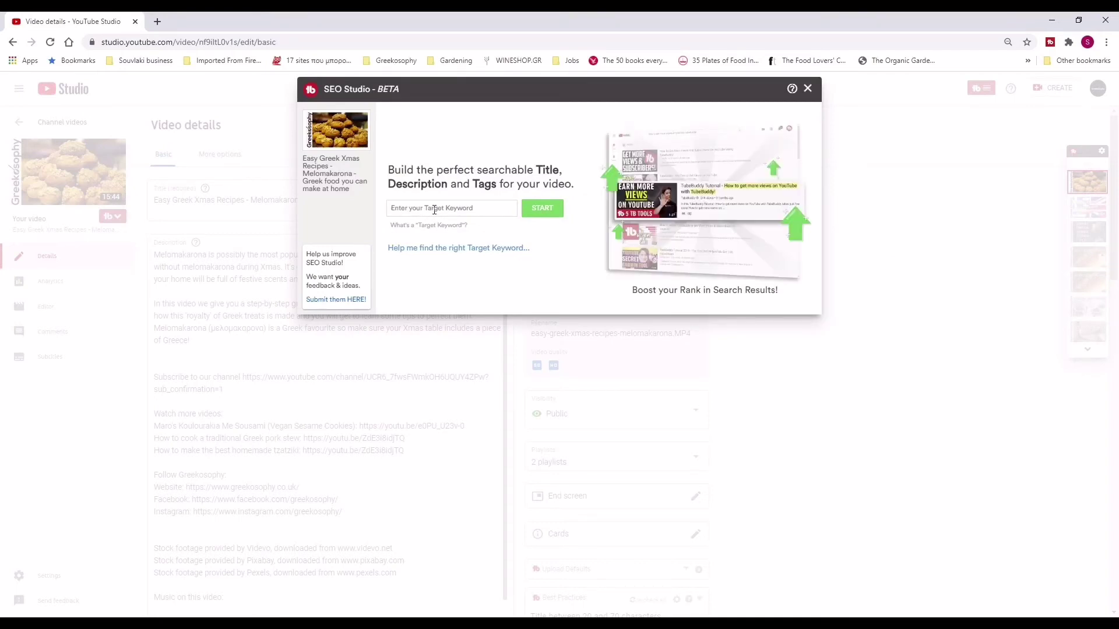
type("easy greek xmas recipes")
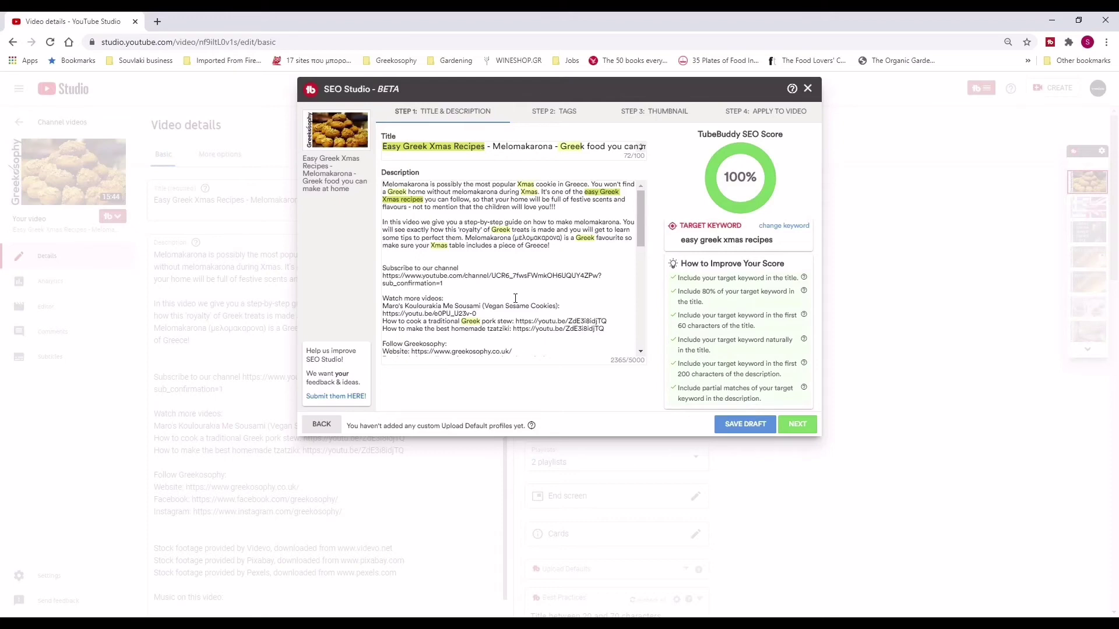
Step: Delete everything after the opening paragraph of the description in SEO Studio, including the links, credits and chapters
scroll(515, 298, "down", 10)
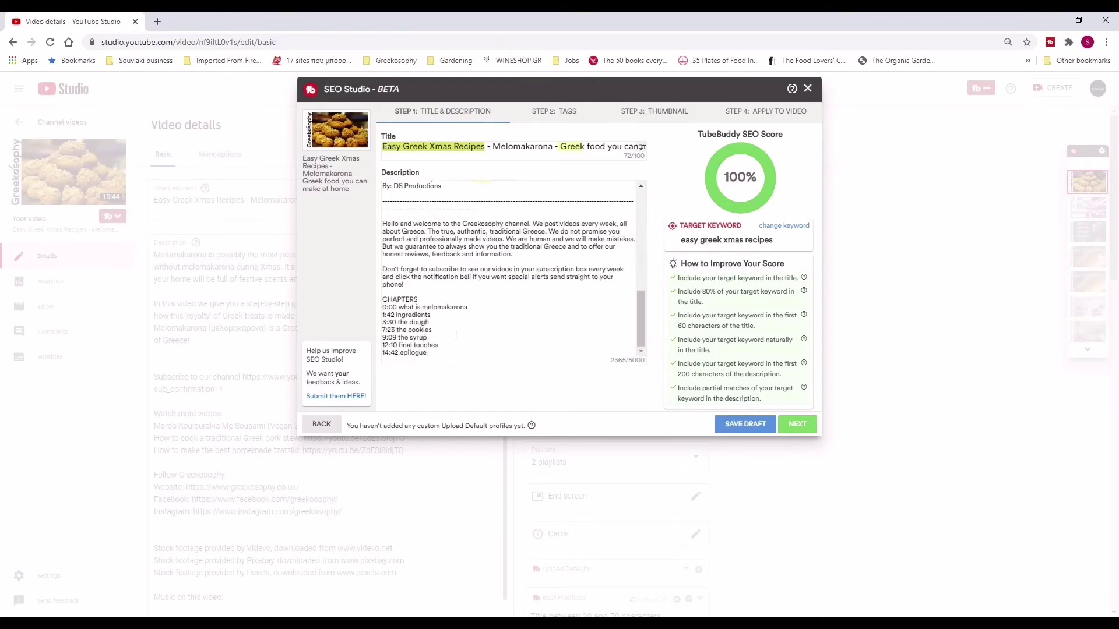
key("ctrl+a")
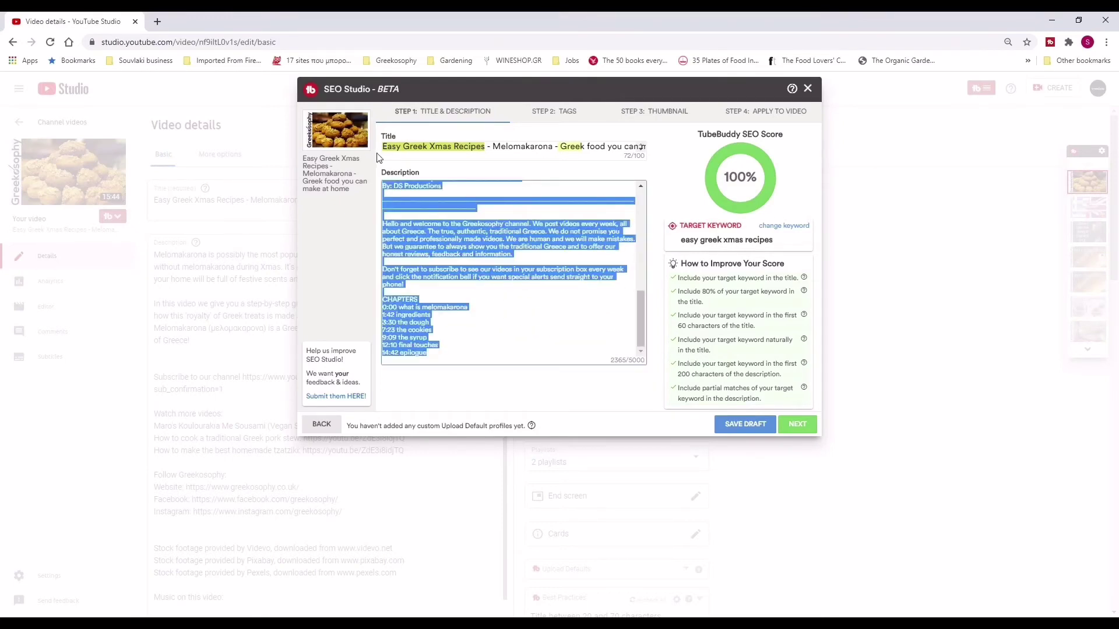
scroll(518, 222, "up", 10)
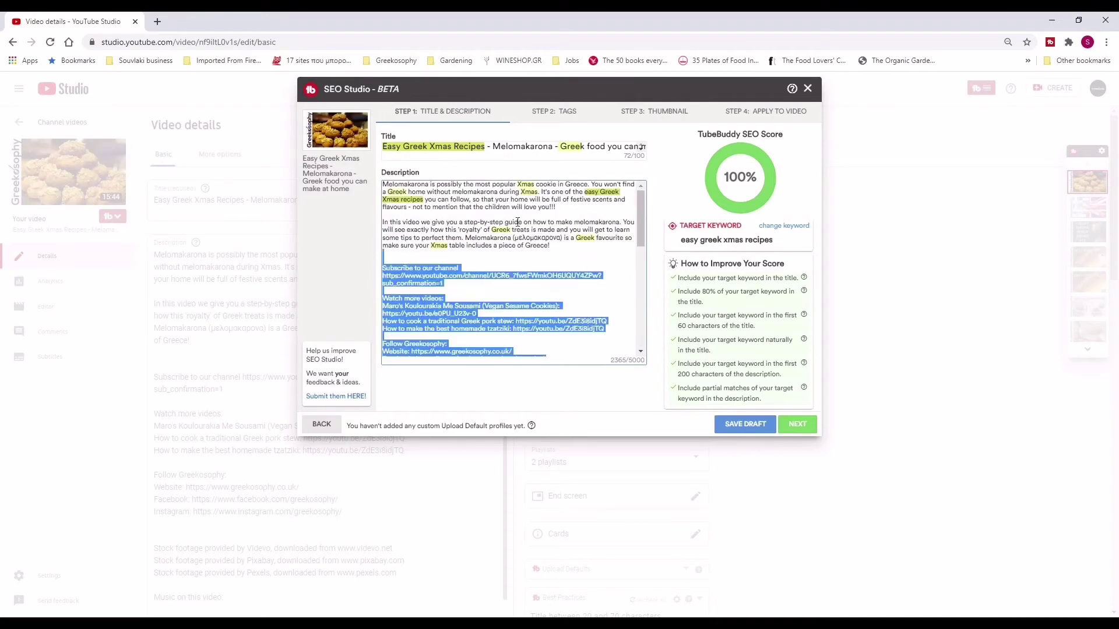
left_click_drag(517, 222, 384, 220)
key("BackSpace")
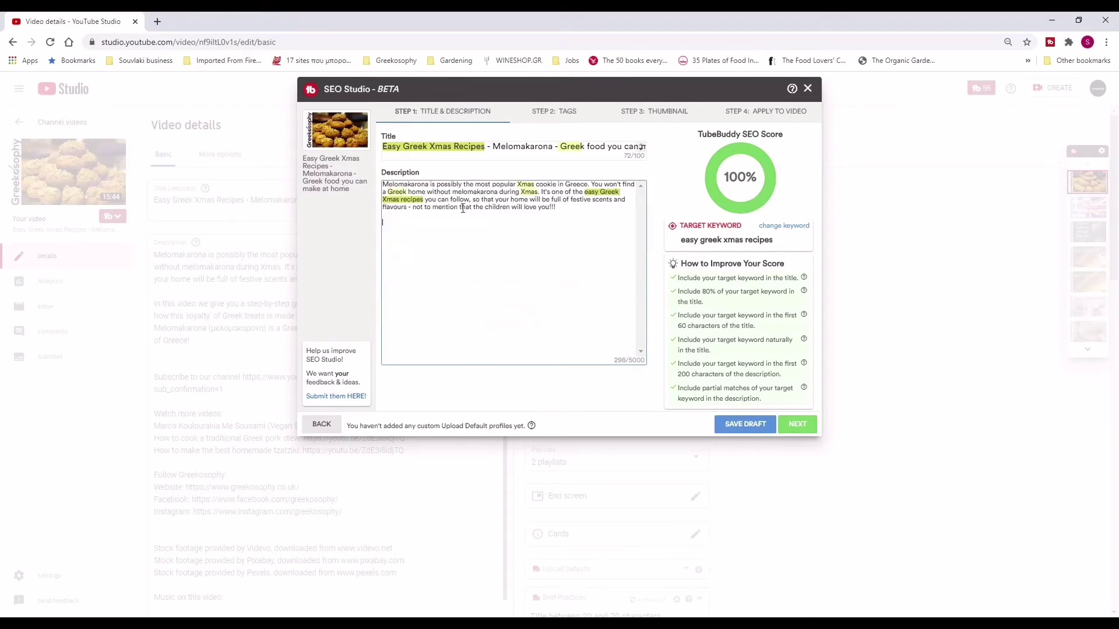
Step: Copy the opening paragraph of the SEO Studio description and delete it from the field
left_click_drag(569, 207, 366, 181)
key("ctrl+c")
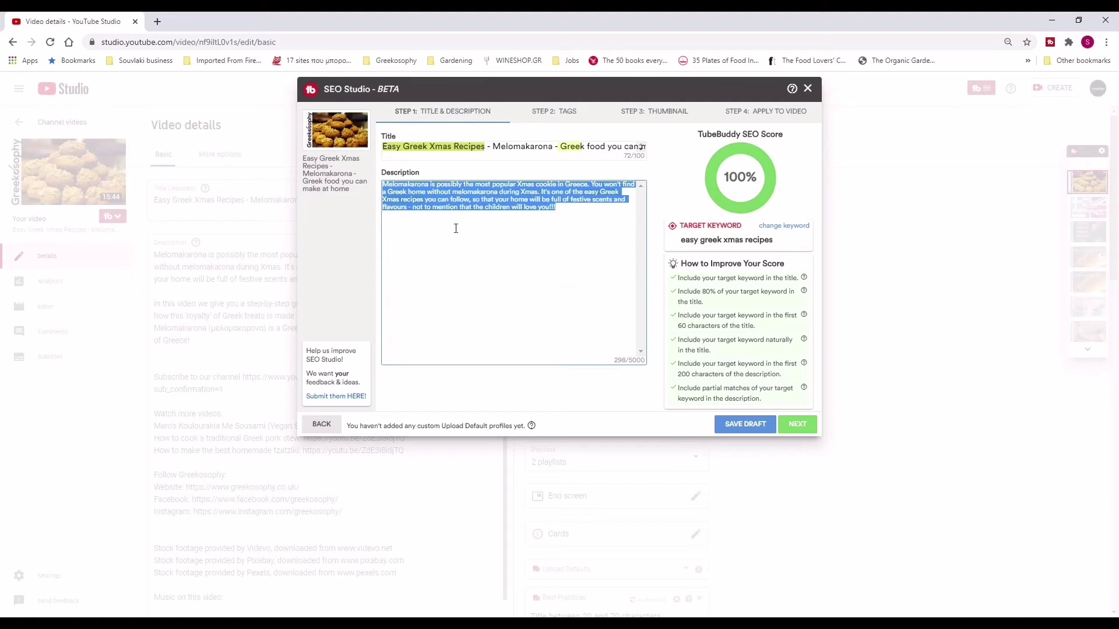
key("BackSpace")
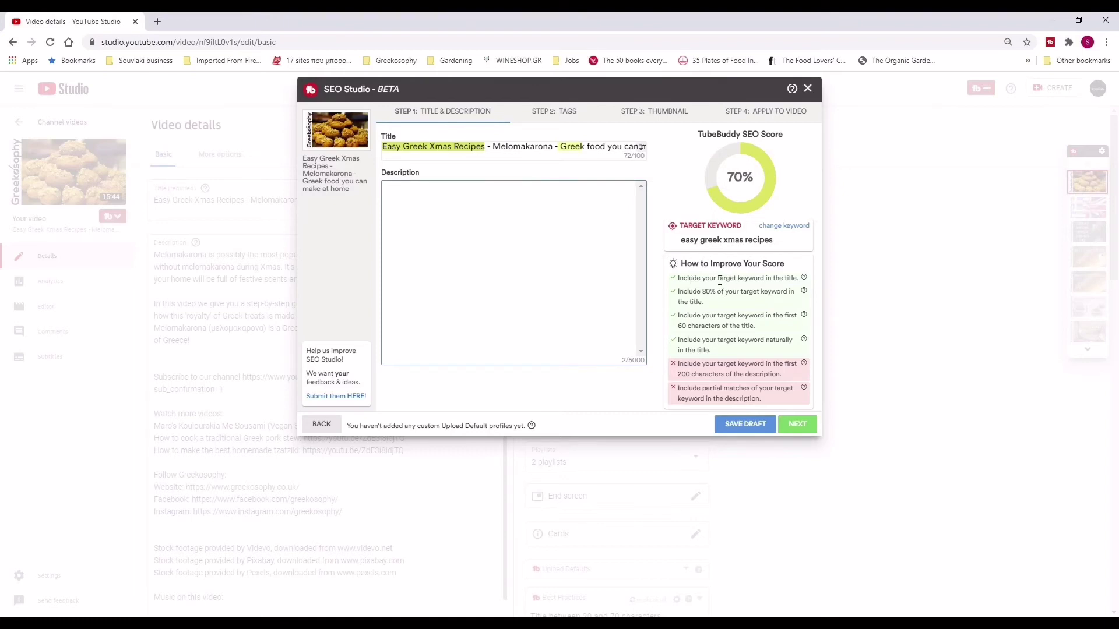
Step: Paste the opening paragraph back into the description and close SEO Studio without applying the changes
left_click(514, 218)
key("ctrl+v")
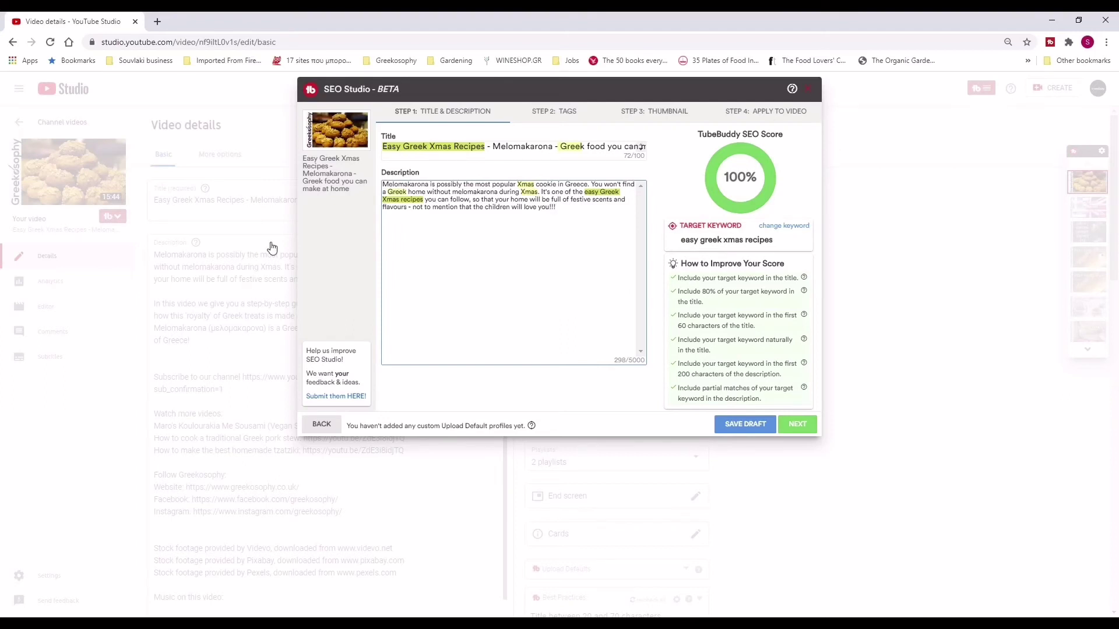
left_click(808, 93)
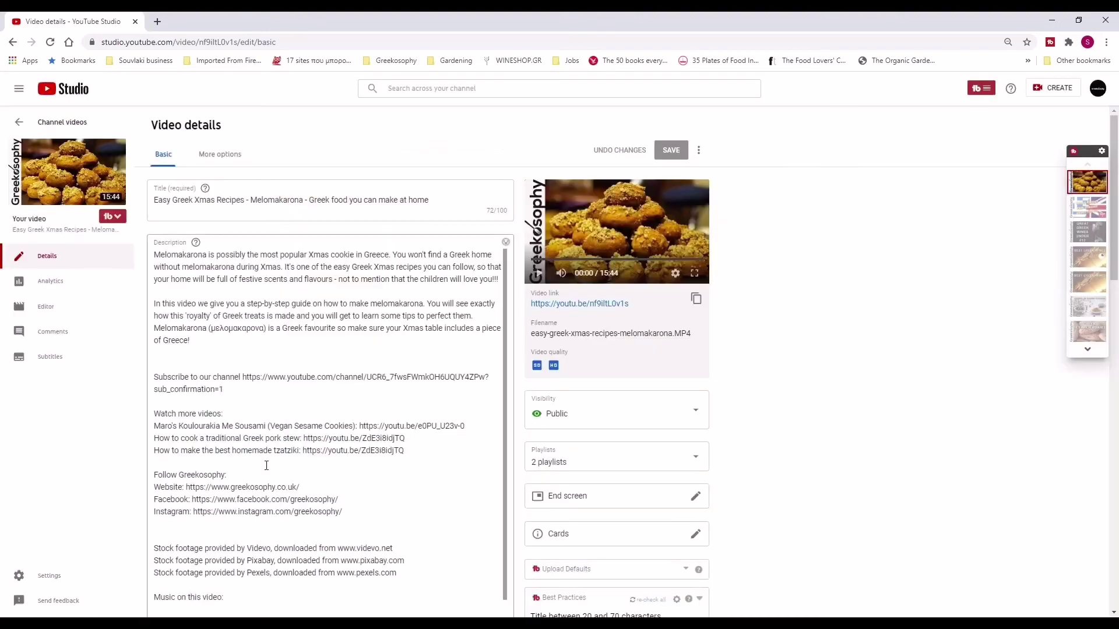
Step: Review the video's full description on the details page, including the related video links, social links, music credits, channel introduction and chapters
scroll(373, 431, "down", 2)
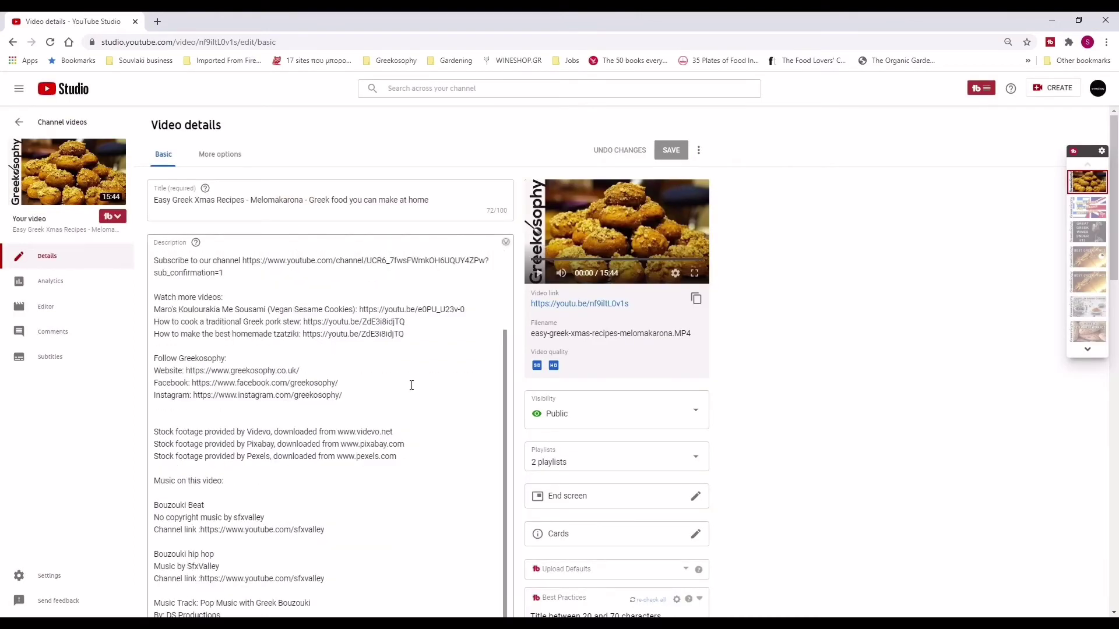
scroll(412, 385, "down", 6)
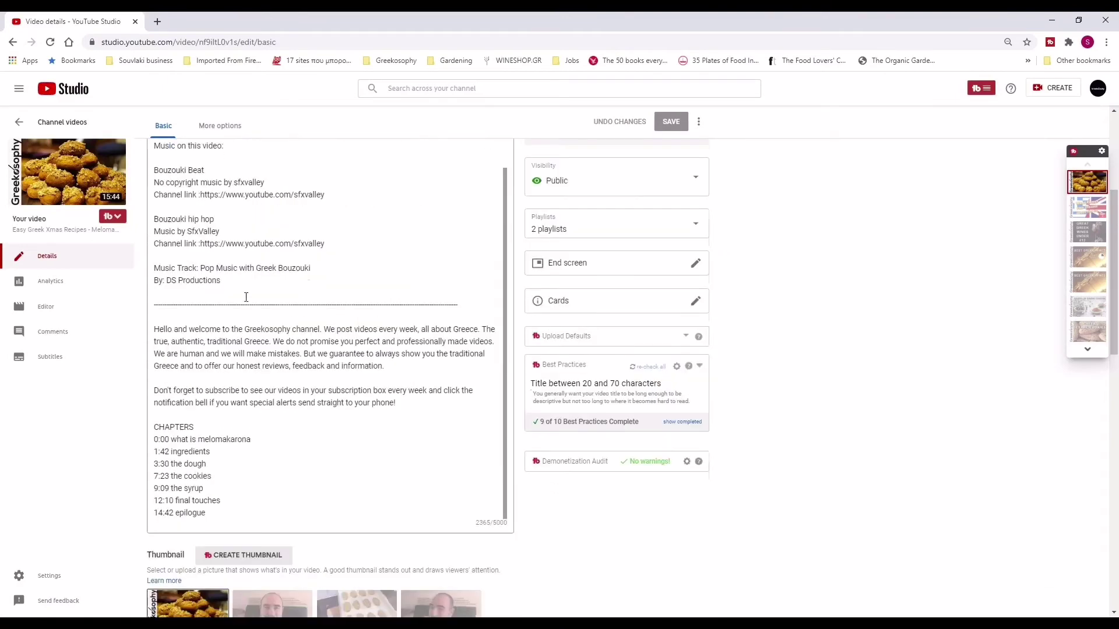
scroll(244, 265, "up", 2)
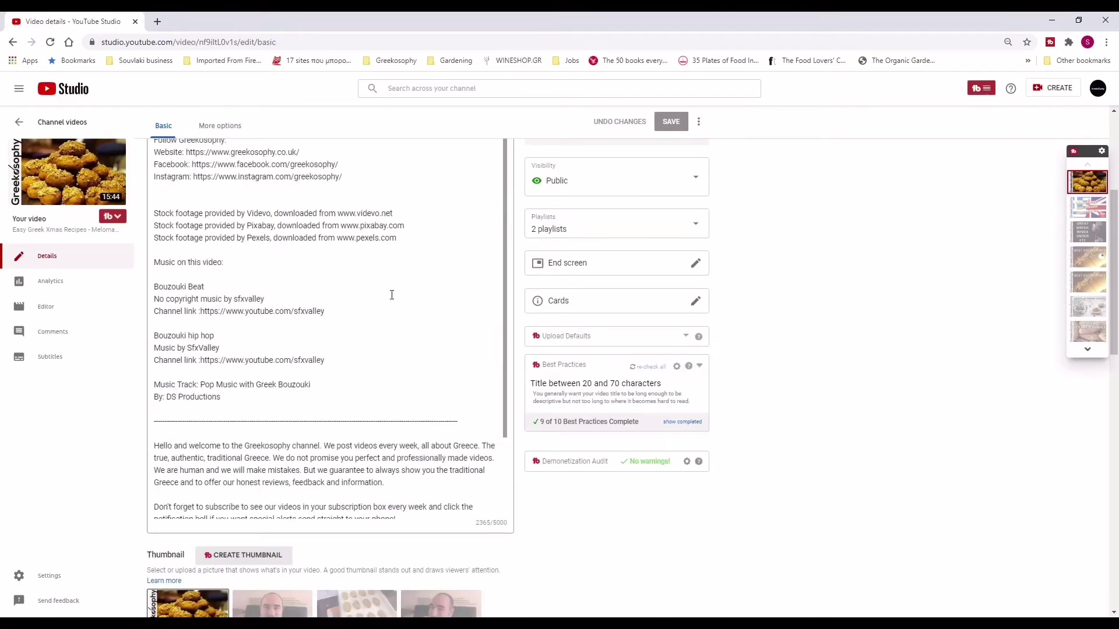
scroll(433, 275, "up", 2)
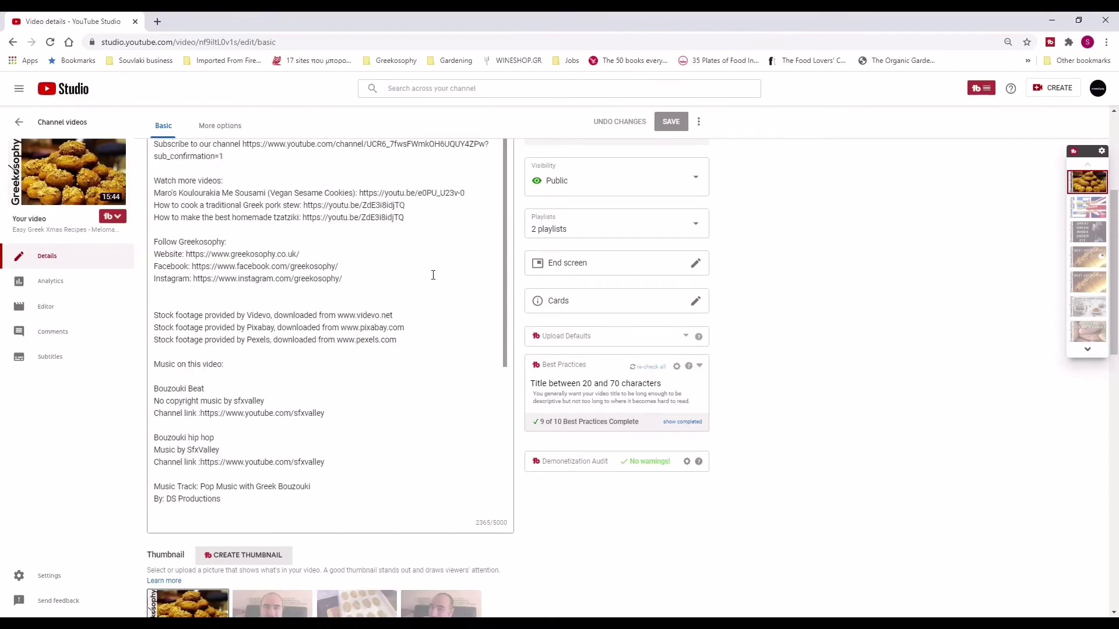
scroll(433, 275, "down", 4)
scroll(430, 258, "up", 4)
scroll(338, 330, "down", 1)
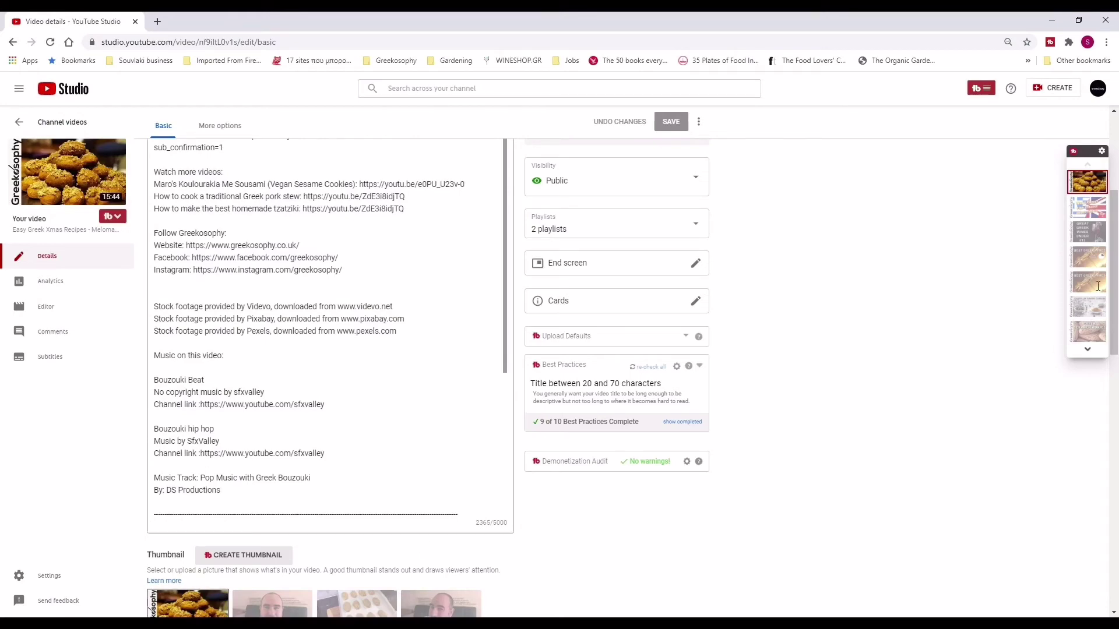
scroll(448, 456, "down", 15)
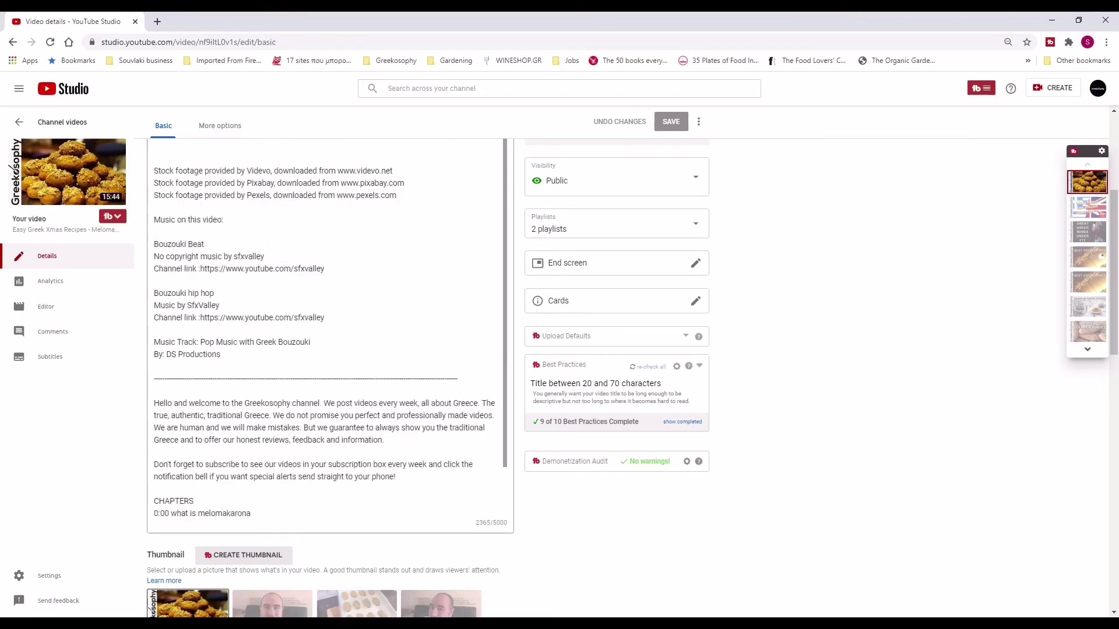
scroll(595, 452, "up", 5)
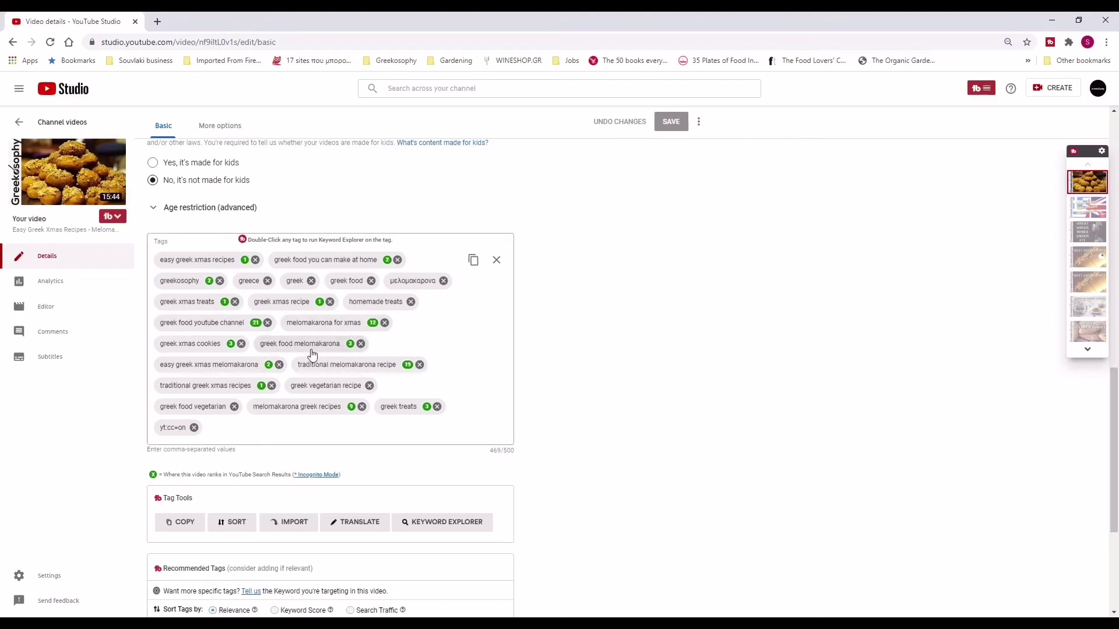
Step: Examine the video's tags with their search ranks, along with TubeBuddy's tag tools and recommended tags
scroll(642, 312, "up", 9)
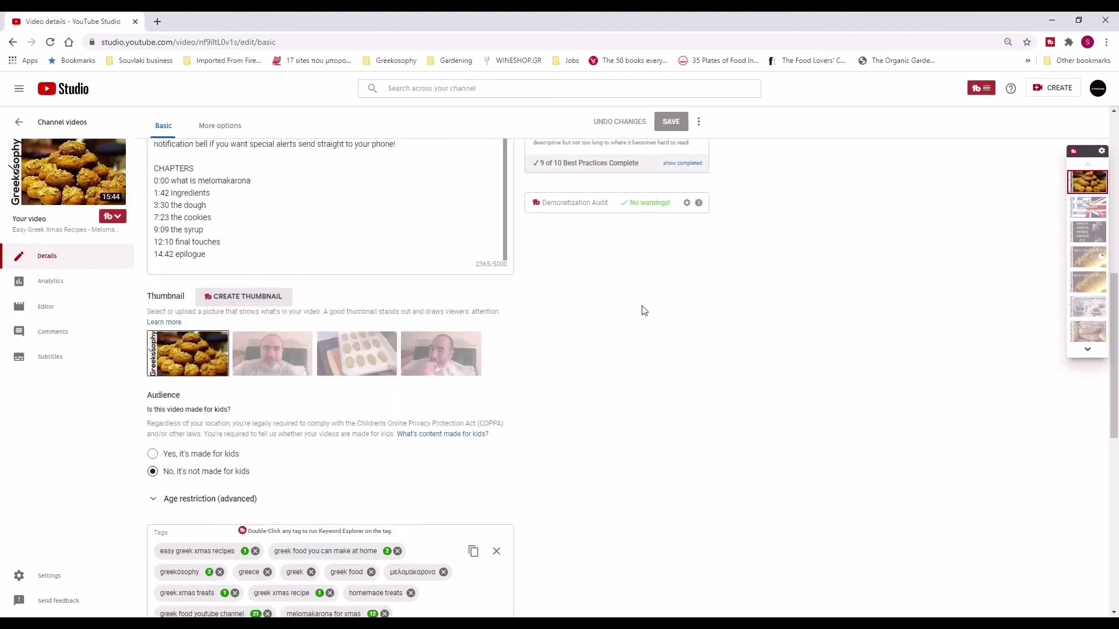
scroll(642, 312, "down", 8)
scroll(271, 374, "down", 2)
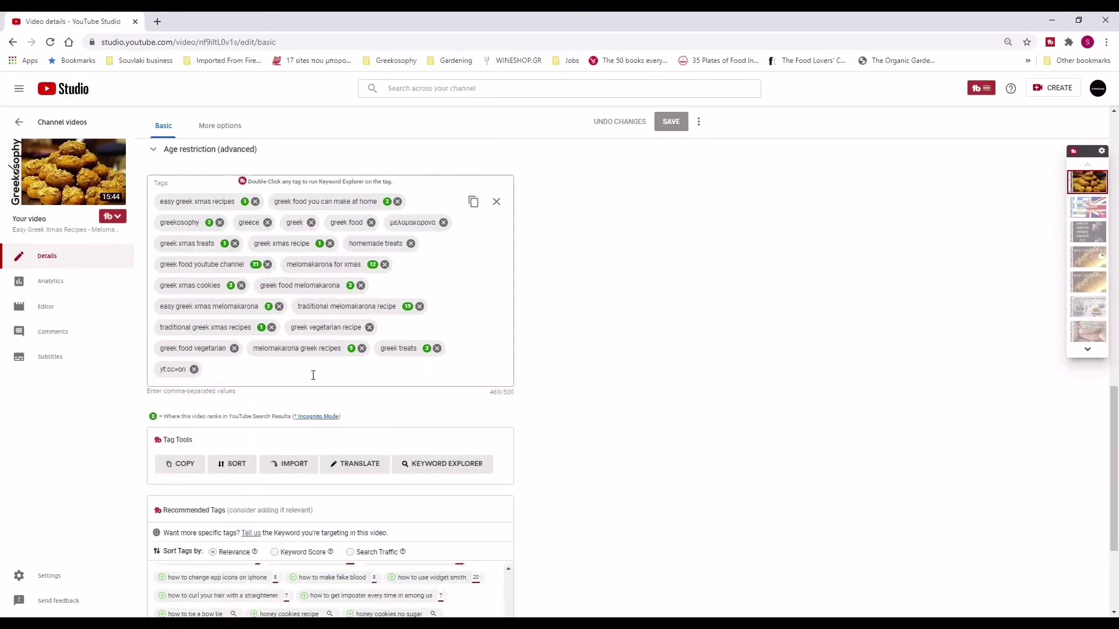
scroll(313, 375, "down", 1)
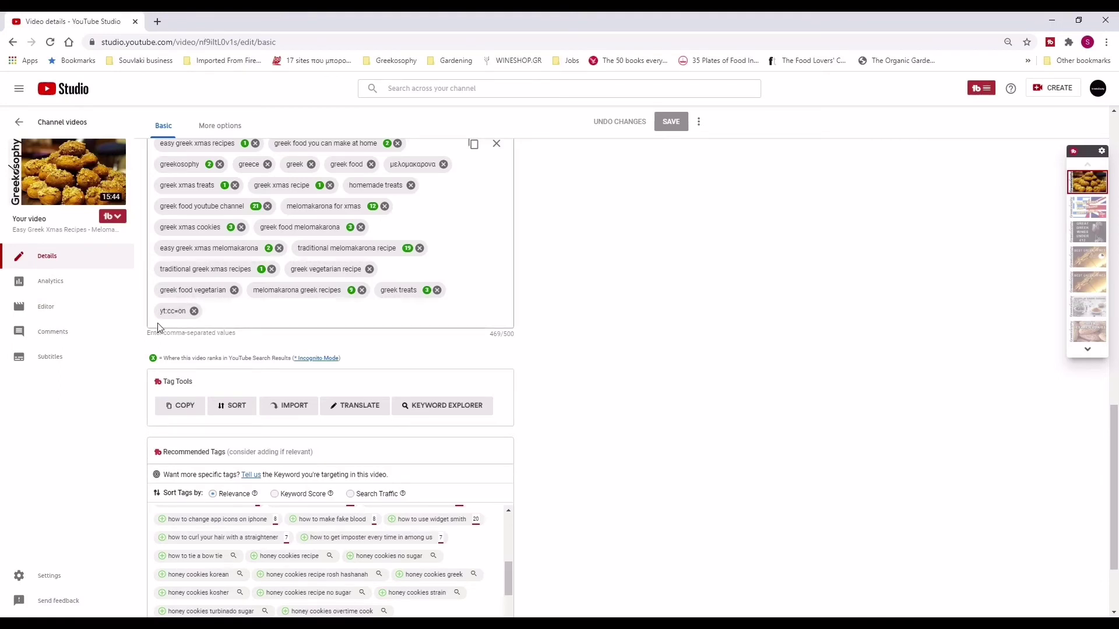
scroll(462, 275, "up", 2)
scroll(463, 274, "down", 1)
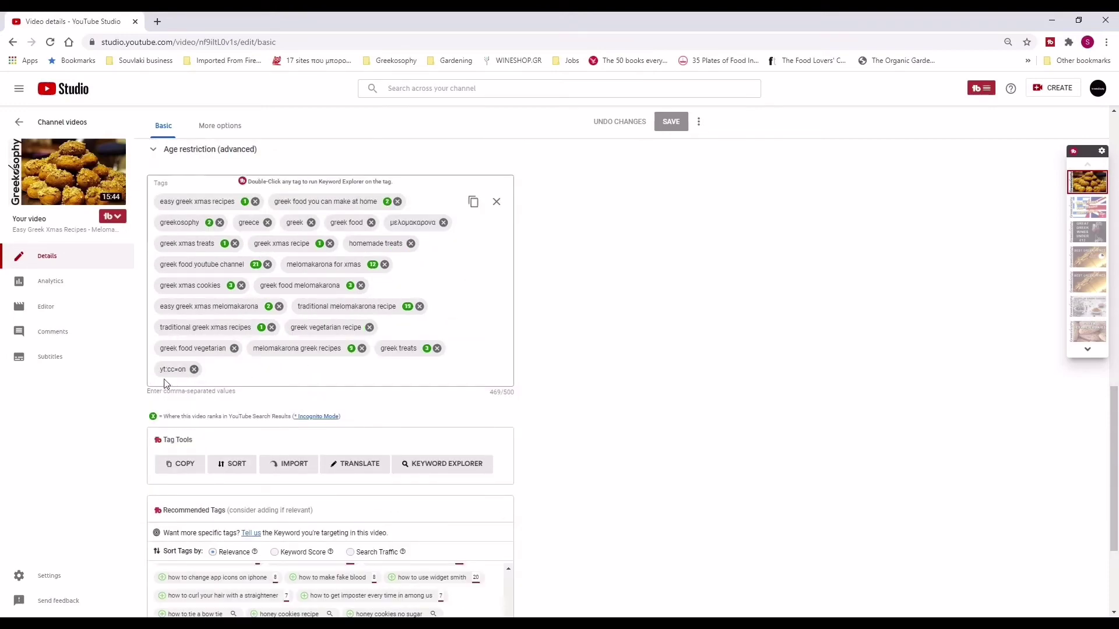
scroll(685, 313, "down", 1)
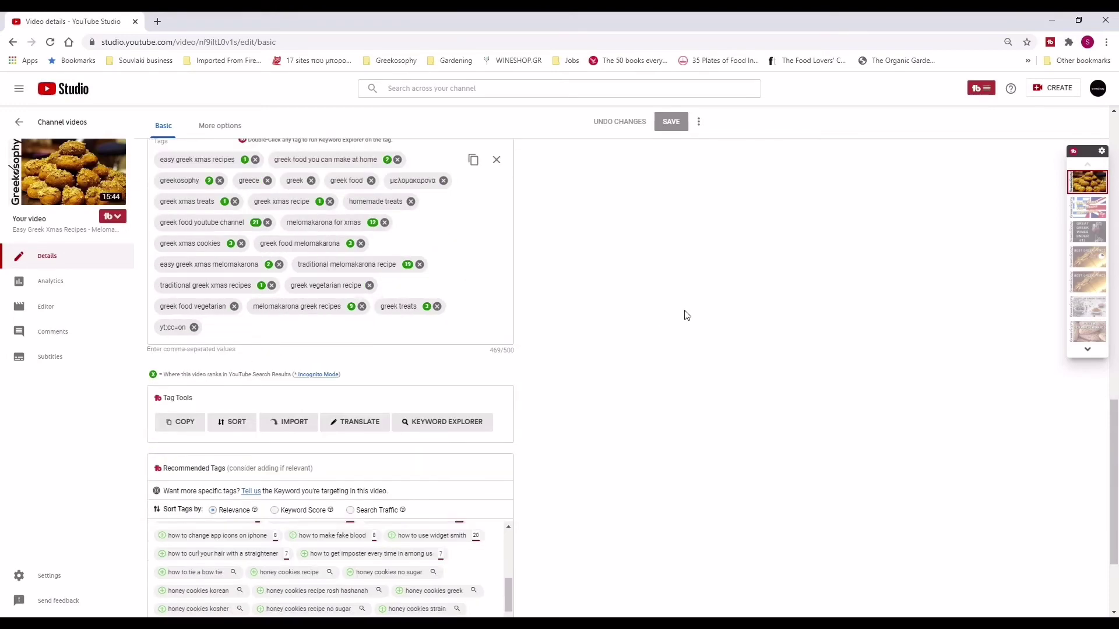
scroll(687, 315, "down", 2)
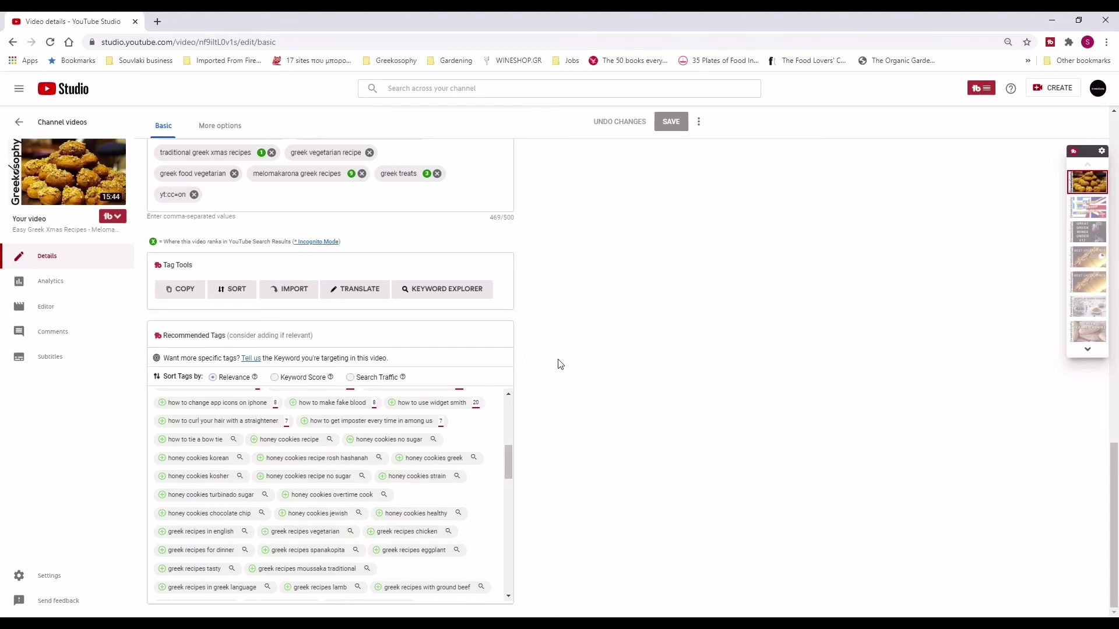
scroll(560, 364, "up", 4)
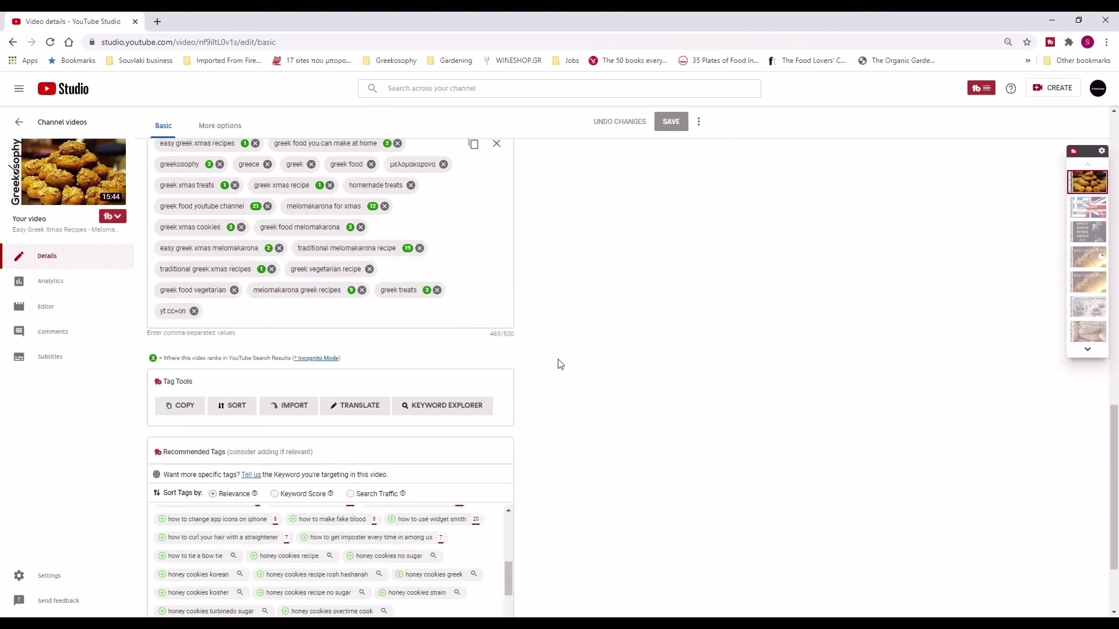
Step: Check the video's title, file name and Best Practices section against its tag list
scroll(559, 364, "up", 15)
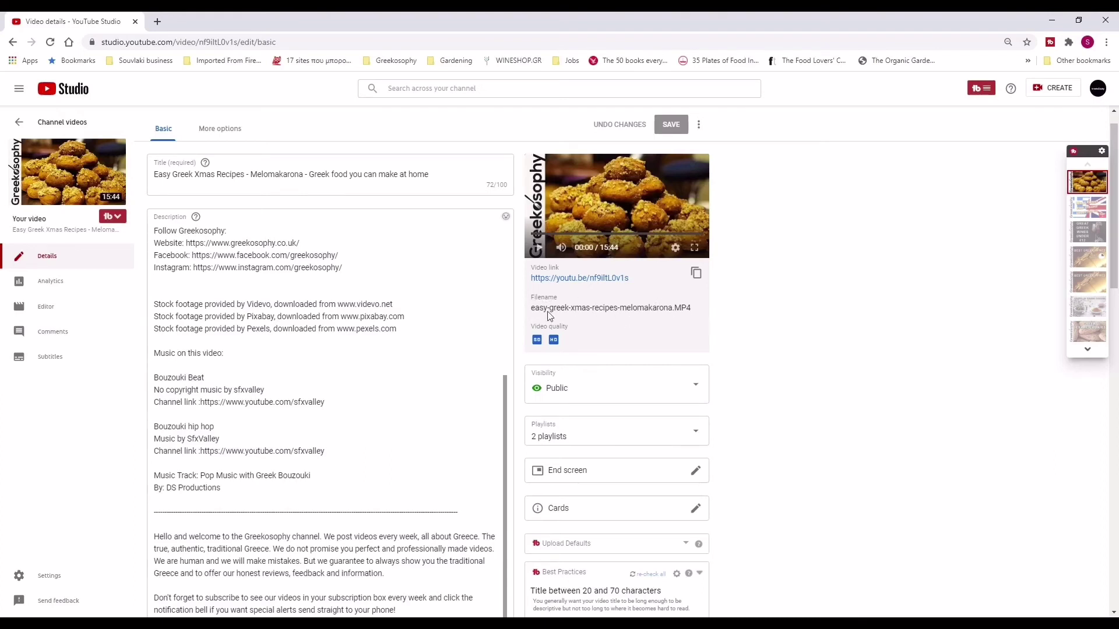
scroll(773, 307, "down", 2)
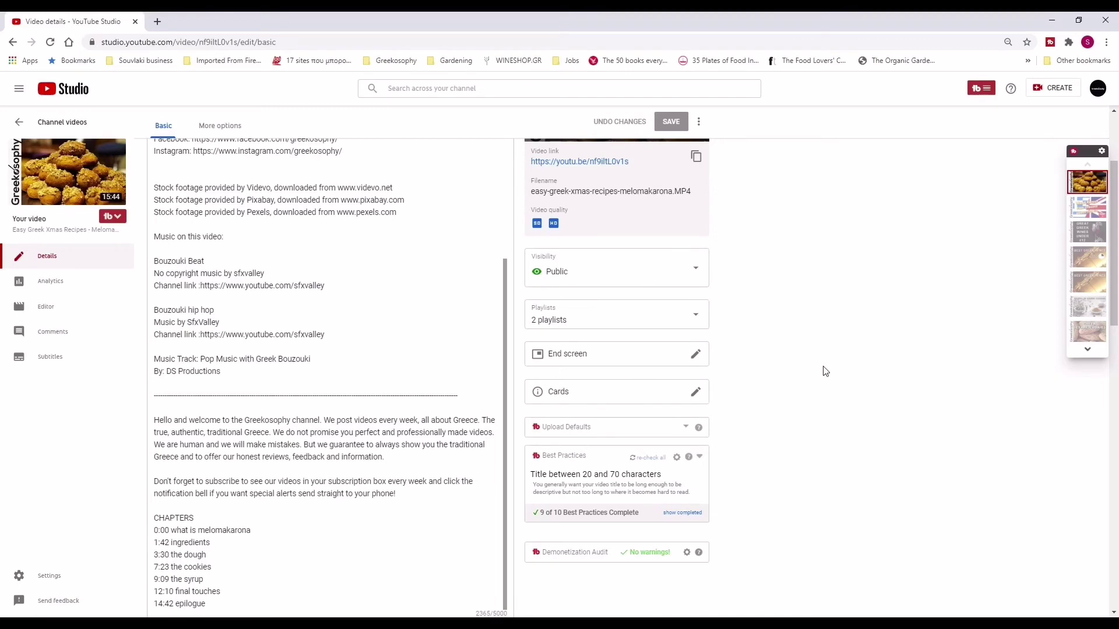
scroll(825, 371, "up", 3)
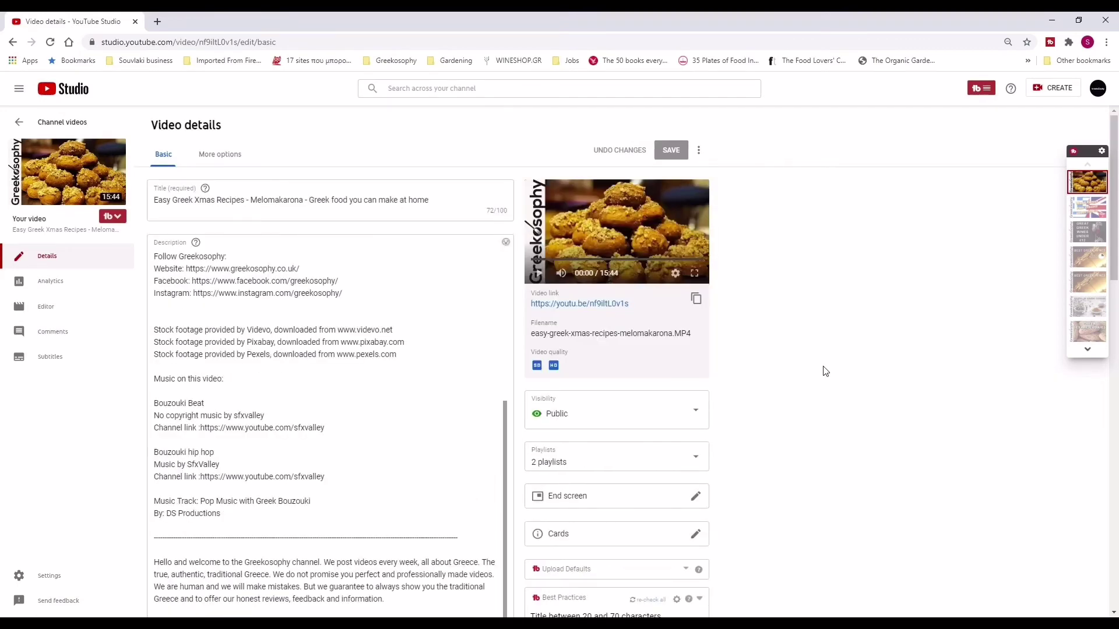
scroll(825, 371, "down", 13)
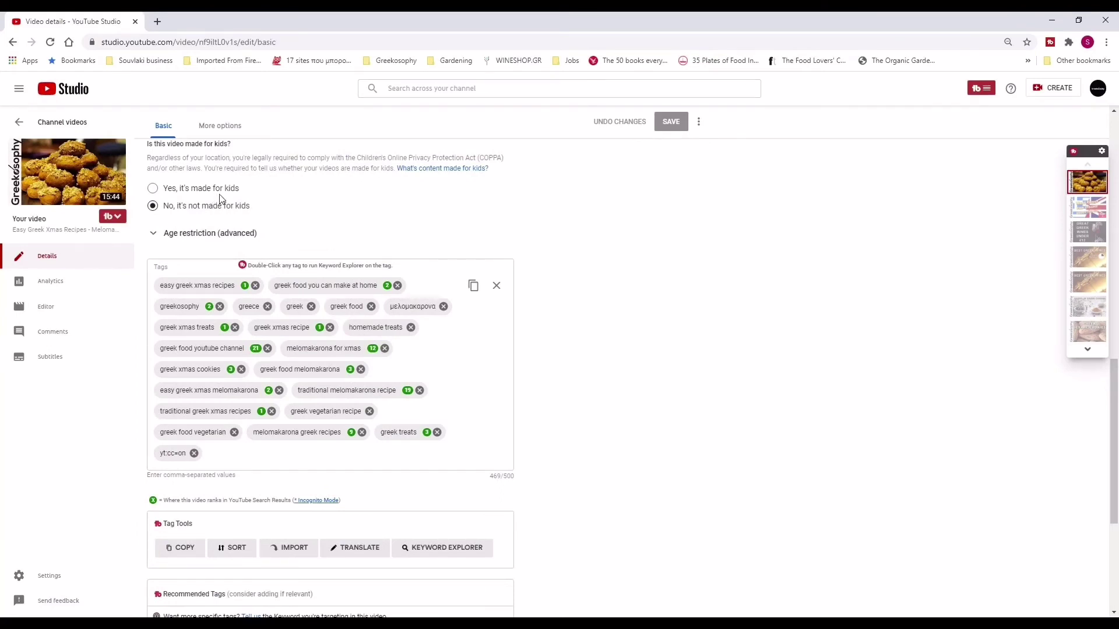
Step: Open YouTube in a new browser tab, and while it loads recheck the video's tag list in YouTube Studio
left_click(156, 22)
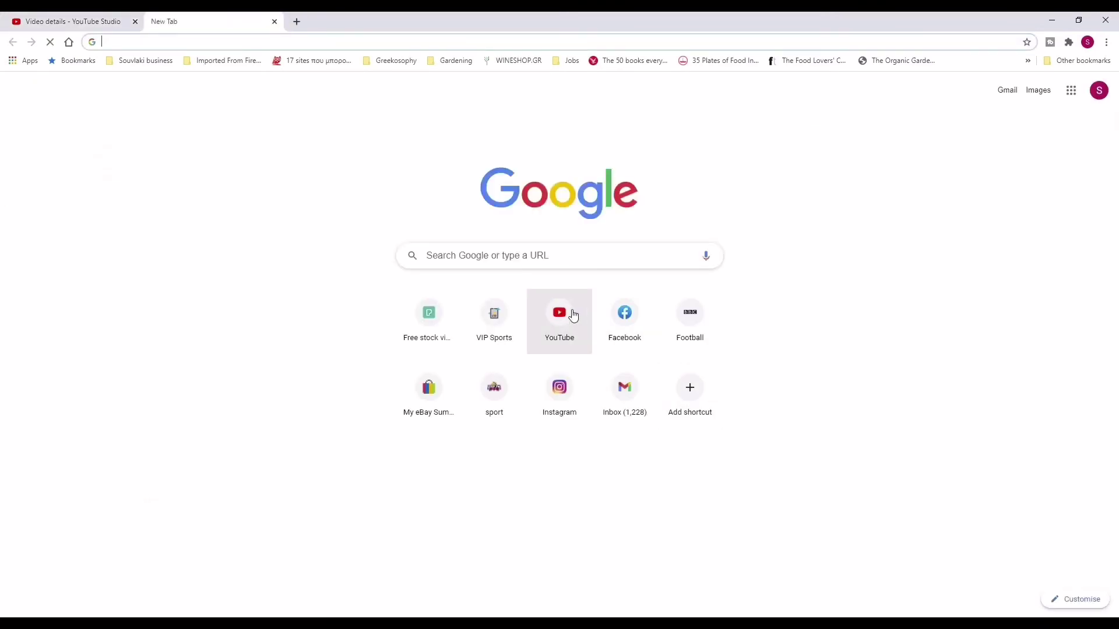
left_click(568, 314)
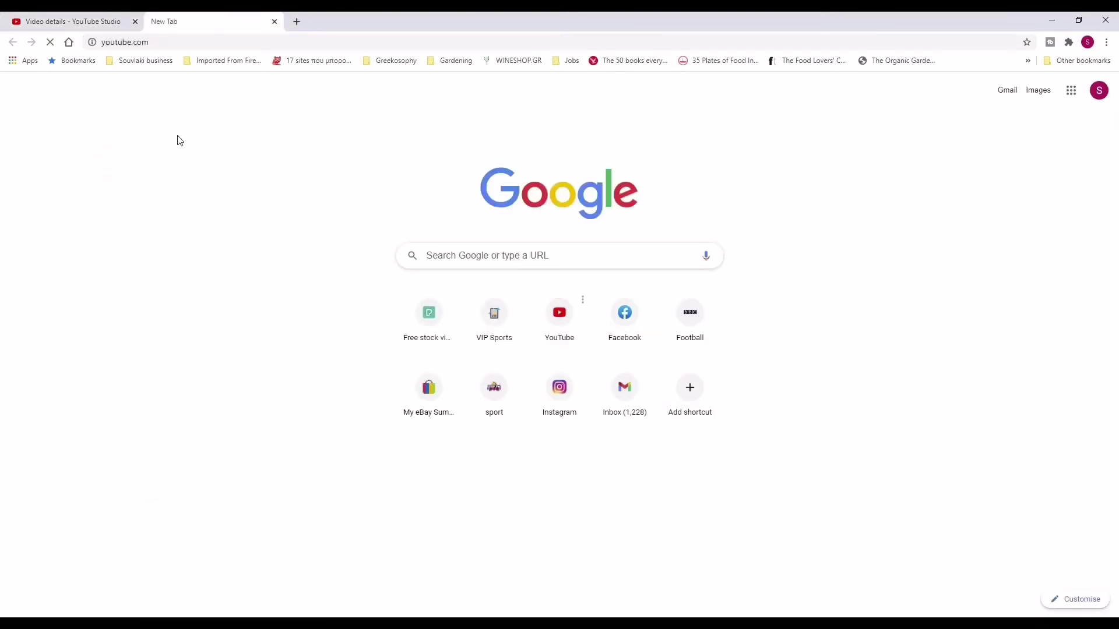
left_click(80, 26)
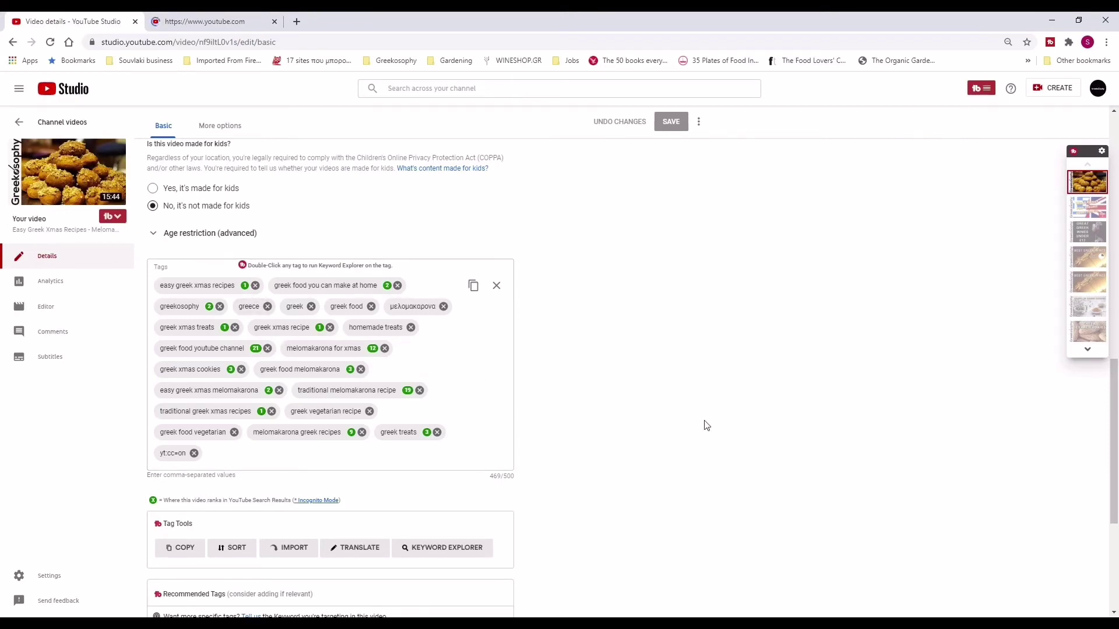
scroll(704, 396, "up", 2)
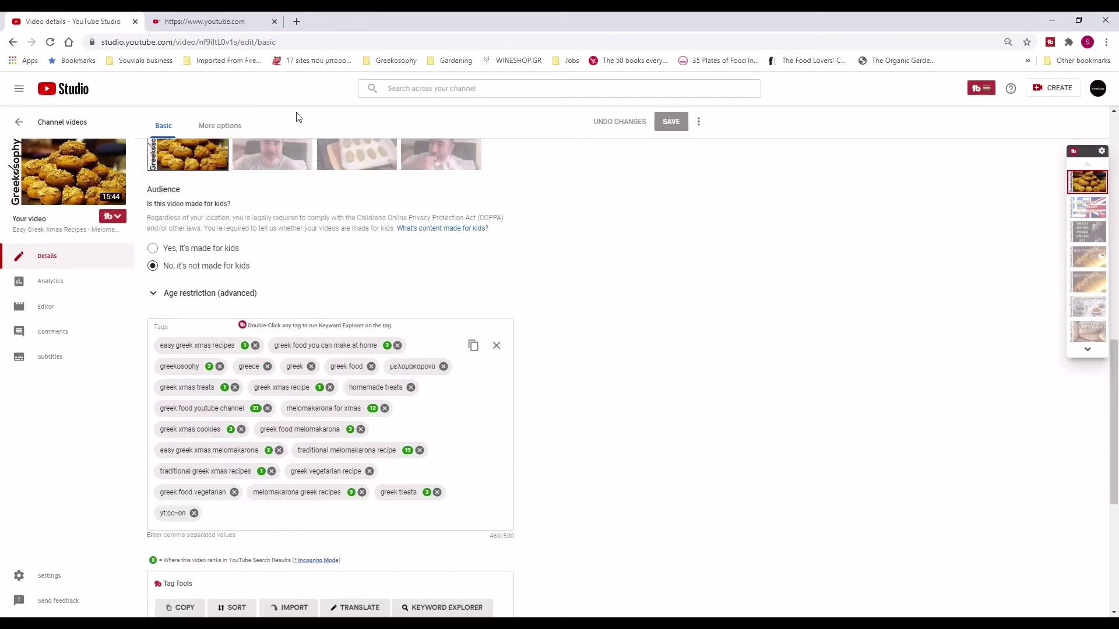
Step: Search YouTube for "easy greek xmas recipes" in the new browser tab
left_click(217, 22)
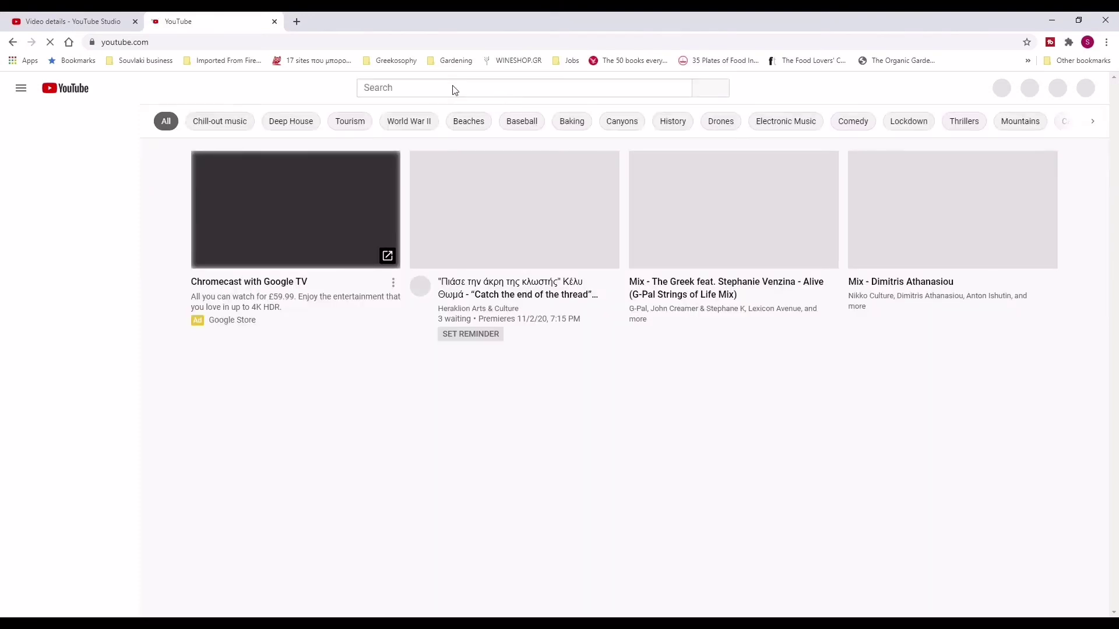
left_click(398, 88)
type("easy")
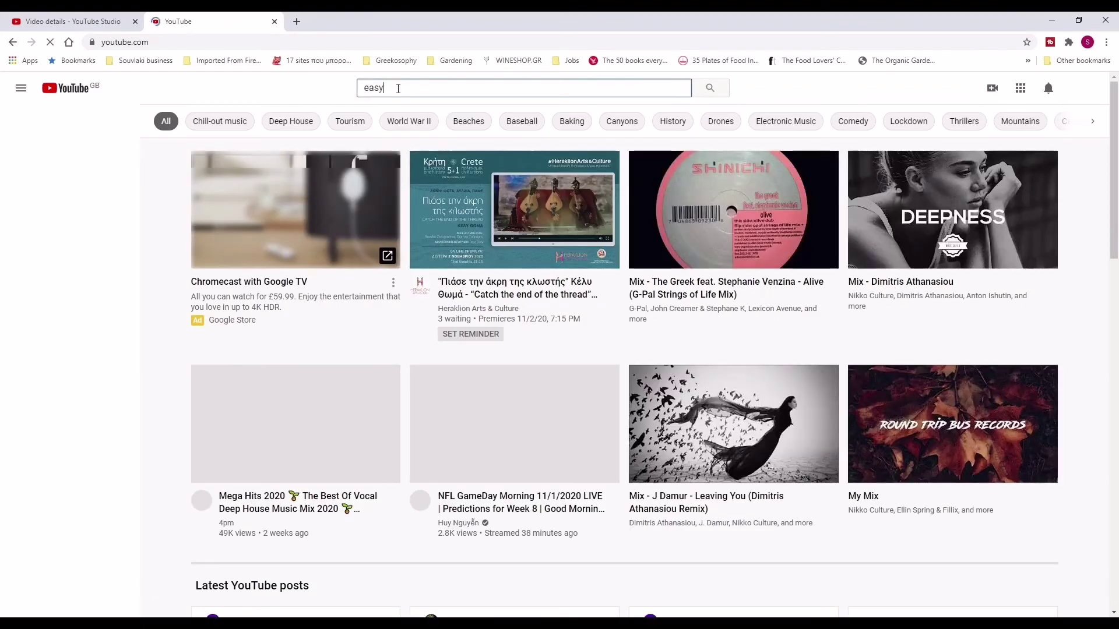
type(" greek xmas ")
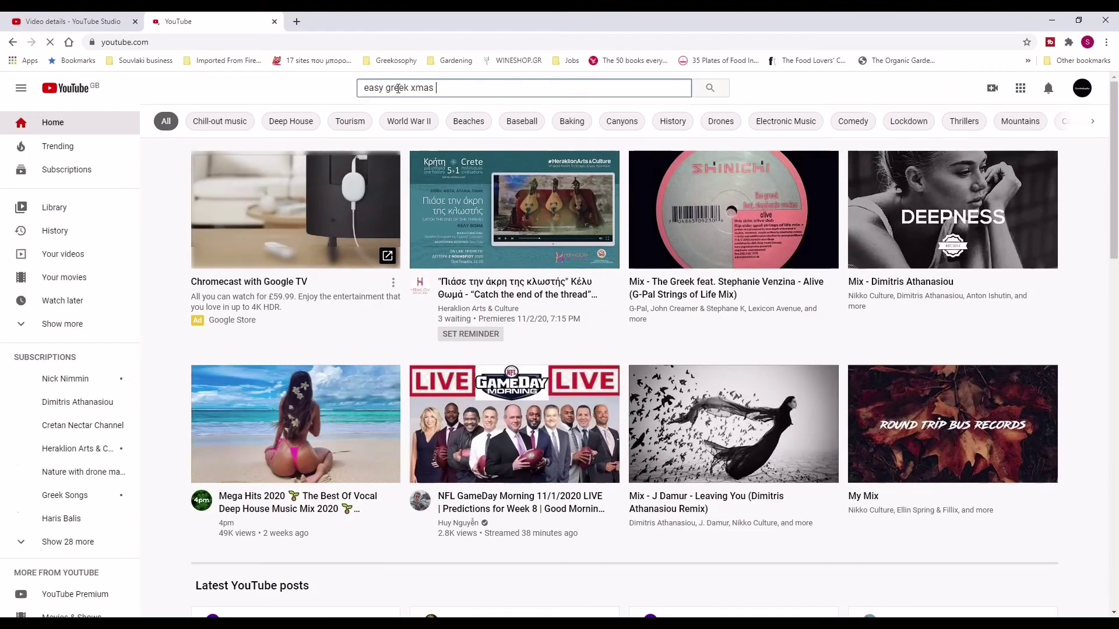
type("recipes")
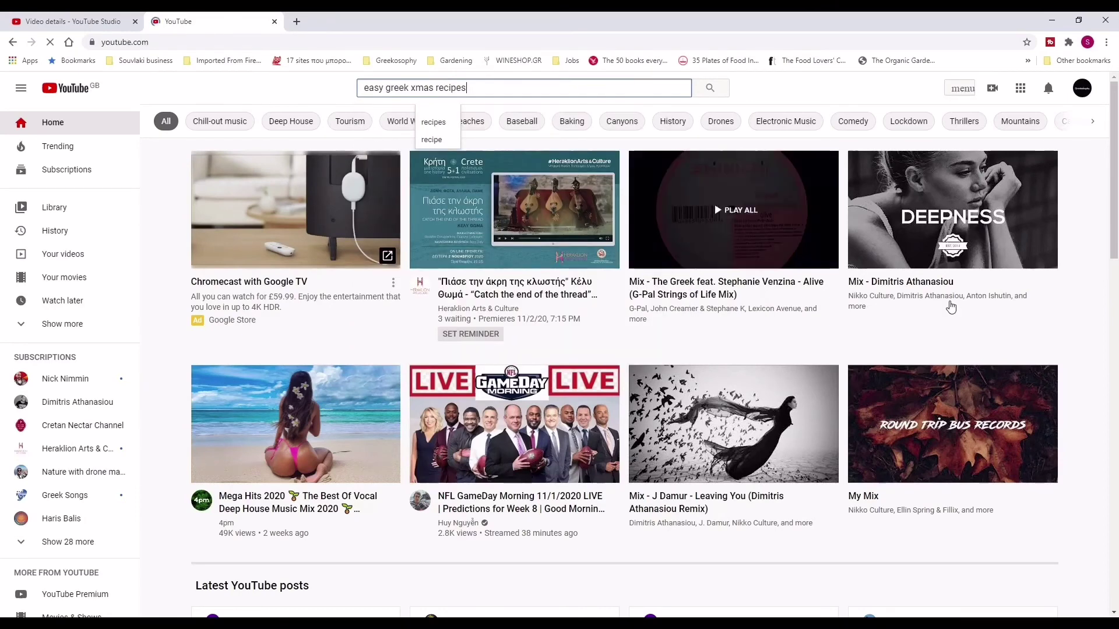
key("Return")
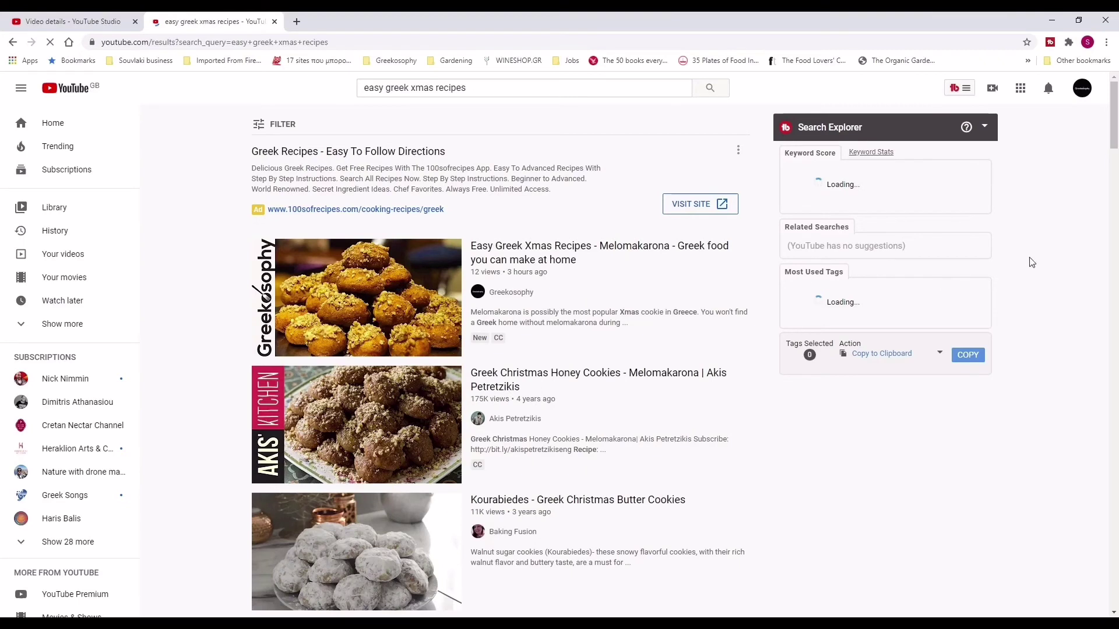
Step: Look through the search results to compare the melomakarona video's ranking with the competing Greek Christmas cookie videos
scroll(1031, 262, "down", 1)
scroll(1031, 262, "down", 1)
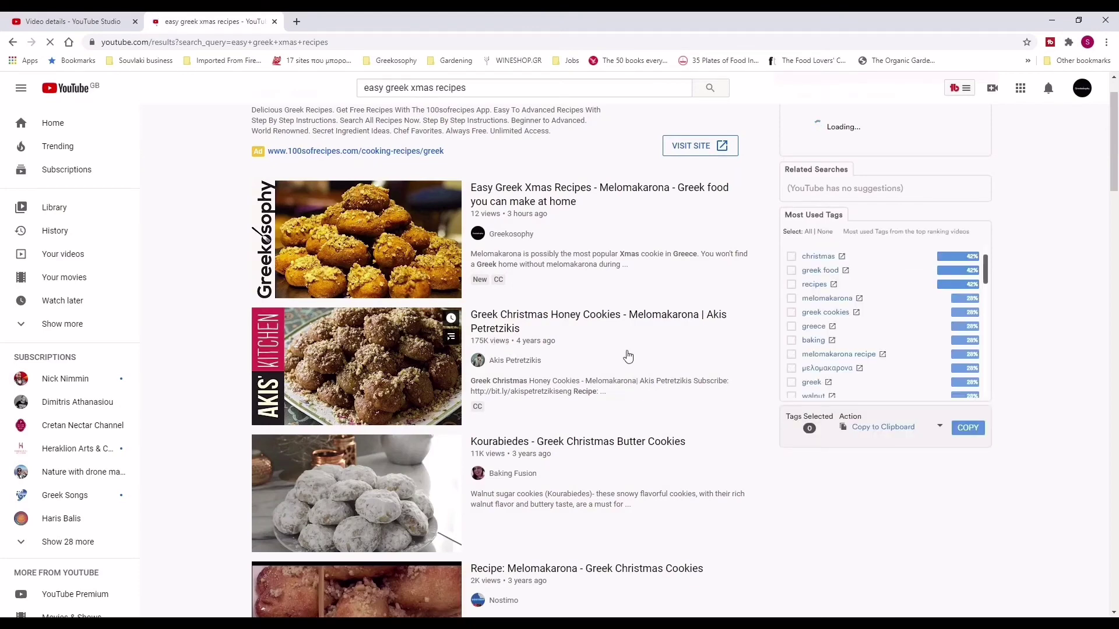
scroll(627, 357, "down", 2)
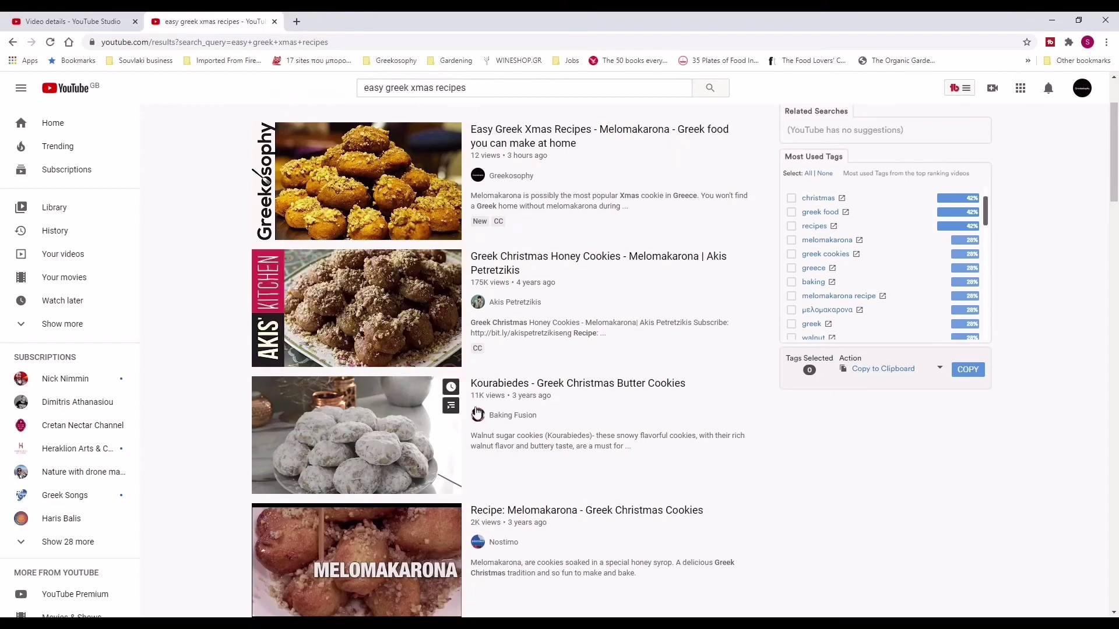
scroll(669, 423, "down", 3)
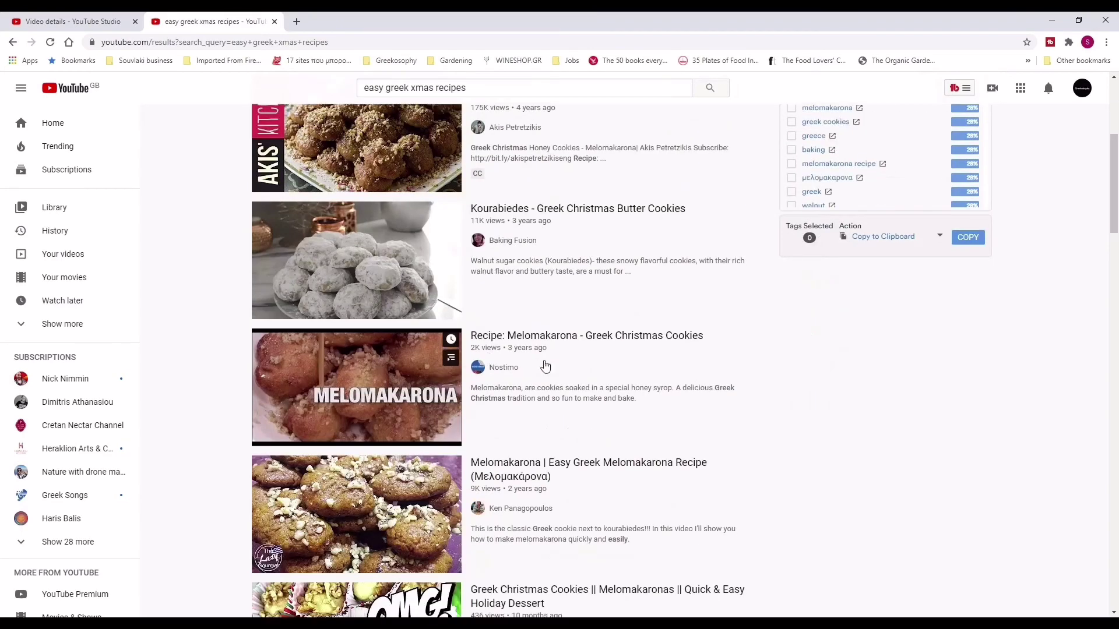
scroll(629, 377, "down", 2)
scroll(664, 394, "down", 3)
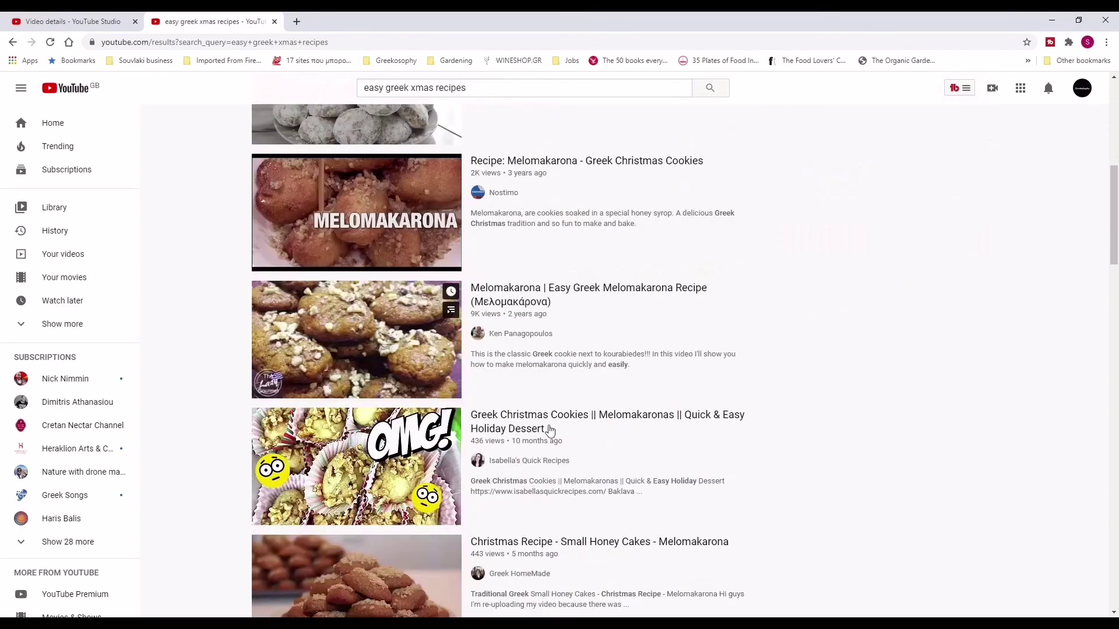
scroll(524, 369, "up", 10)
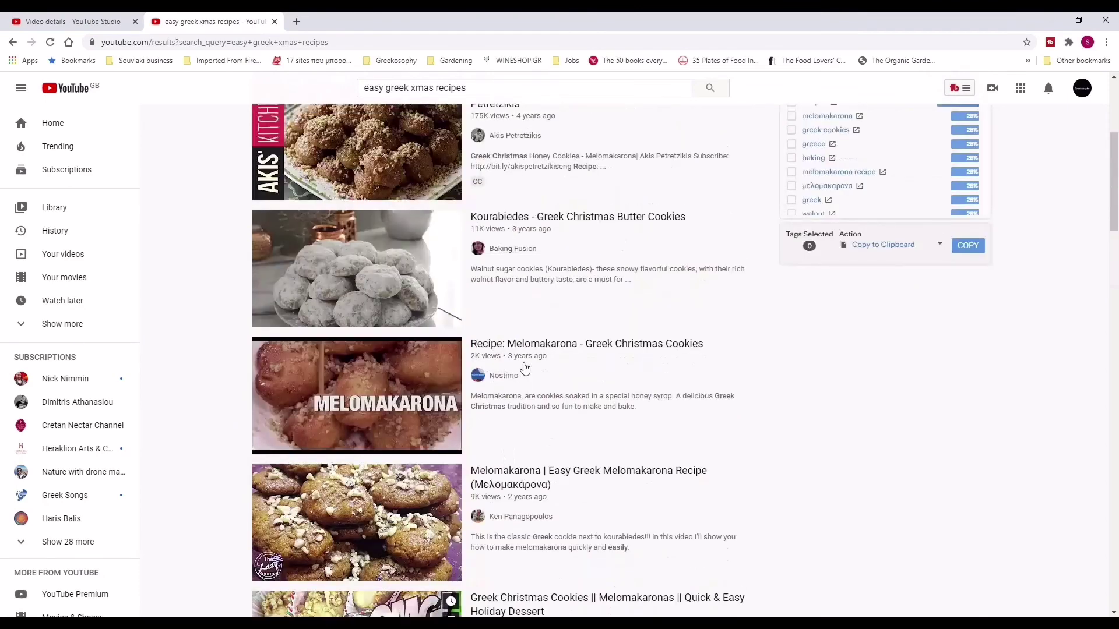
Step: Check the keyword stats and keyword score for the searched phrase in TubeBuddy's Search Explorer
mouse_move(478, 282)
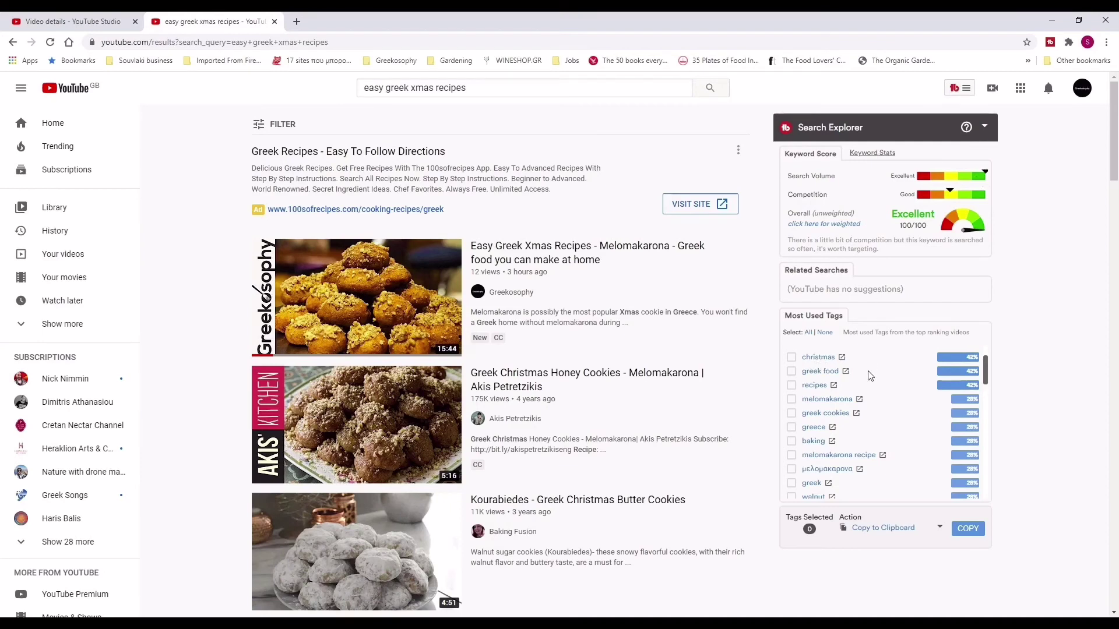
left_click(880, 154)
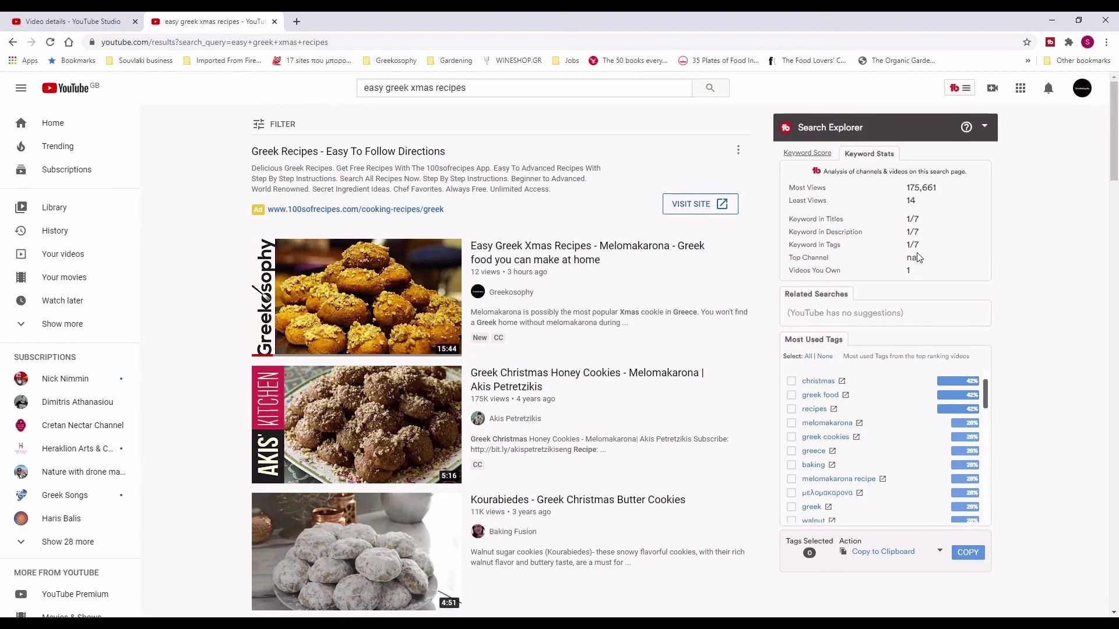
left_click(806, 153)
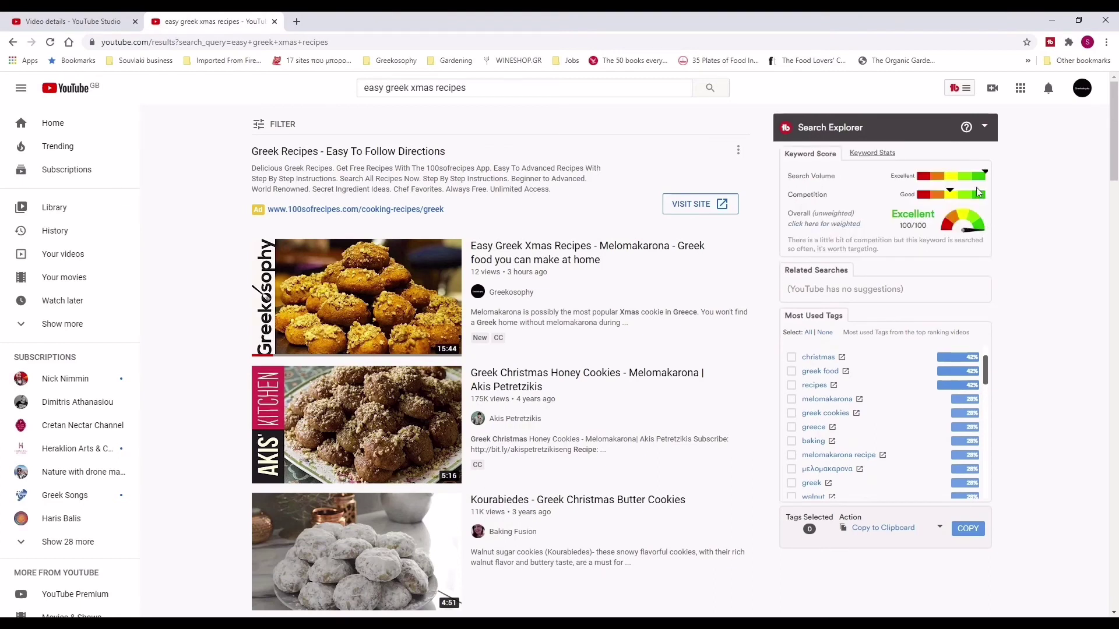